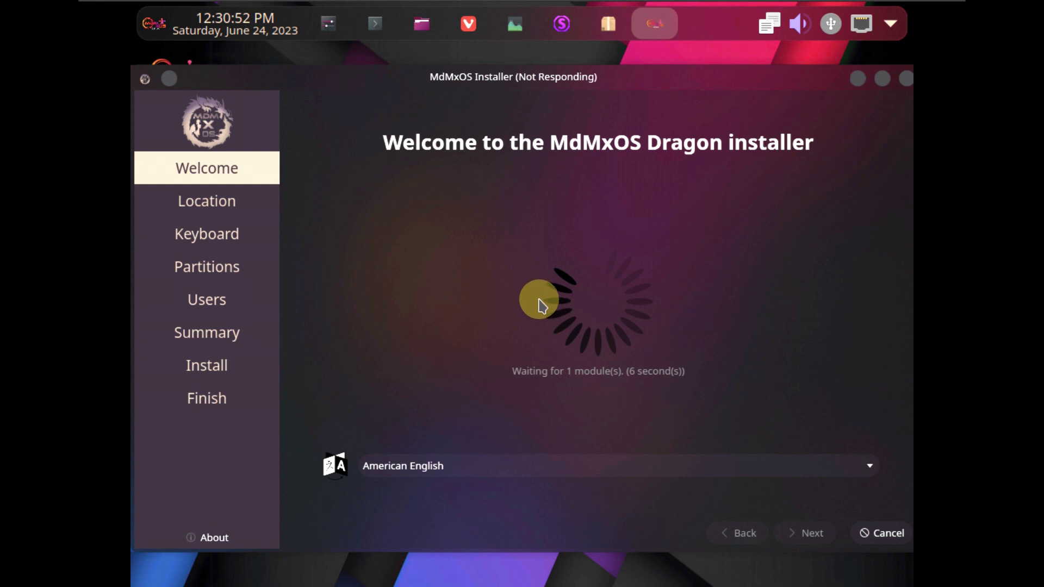
# Close the unresponsive MdMxOS installer and confirm cancelling the installation
pyautogui.middleClick(654, 24)
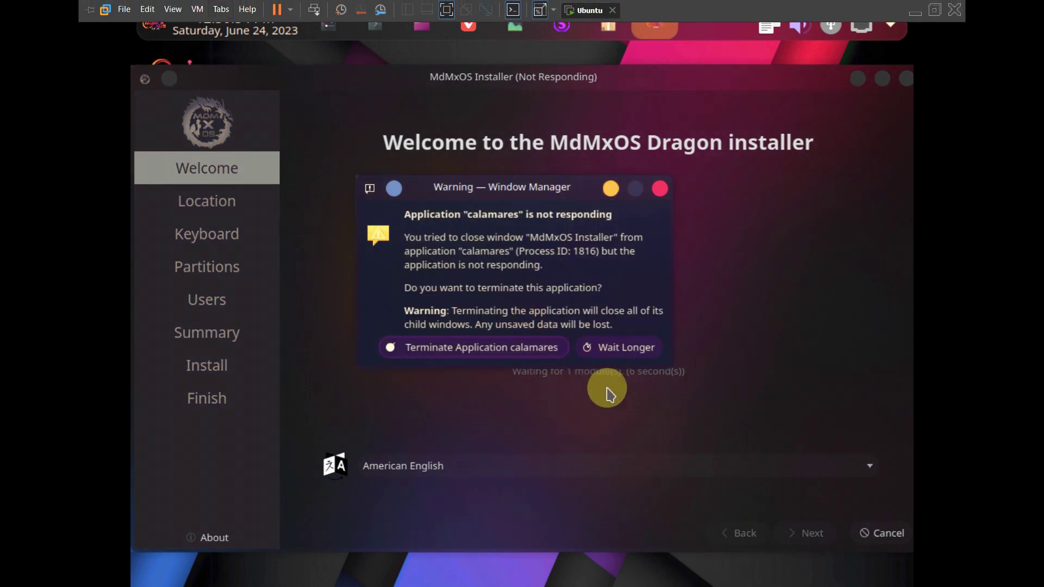
pyautogui.click(549, 351)
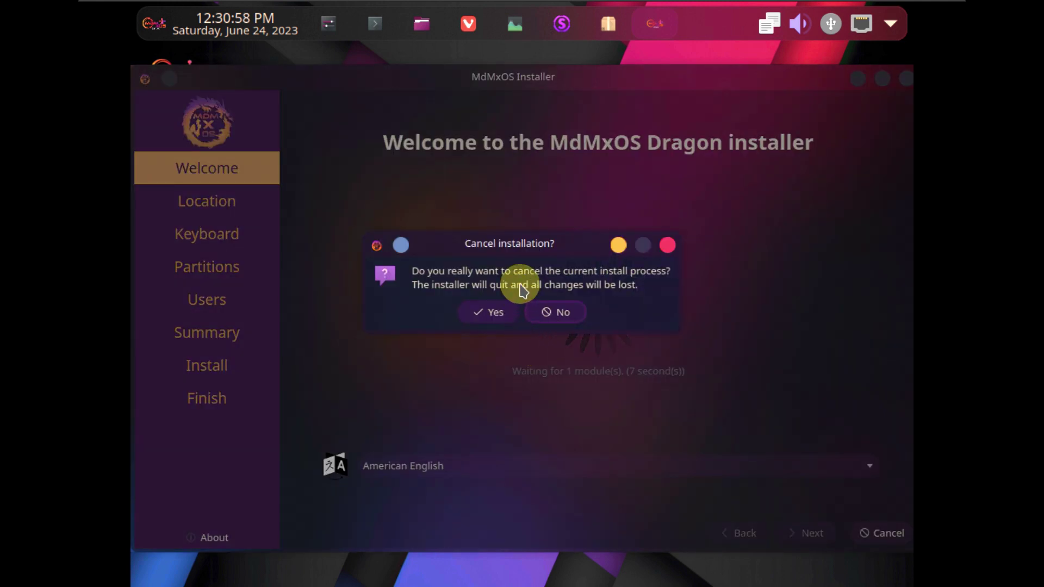
pyautogui.click(492, 315)
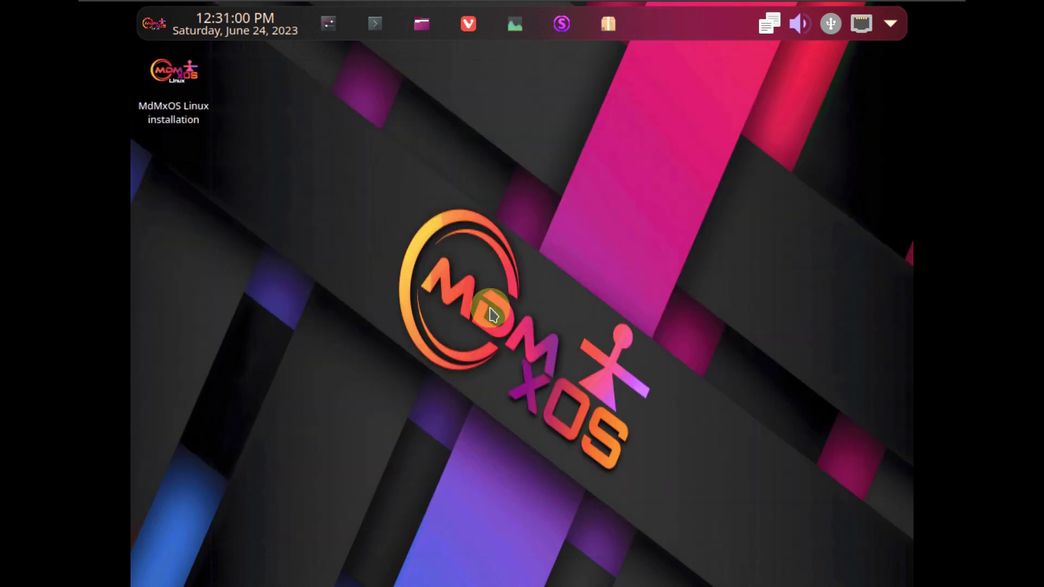
# Set the desktop's display resolution to 1920x1080 (16:9) and keep the new configuration
pyautogui.rightClick(396, 156)
pyautogui.click(439, 203)
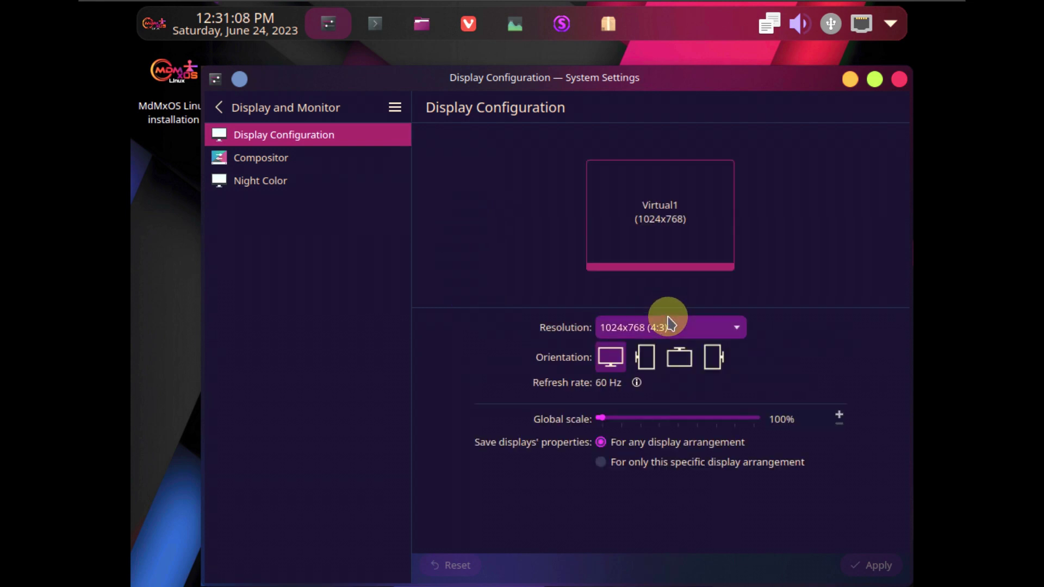
pyautogui.click(665, 321)
pyautogui.scroll(1, 630, 243)
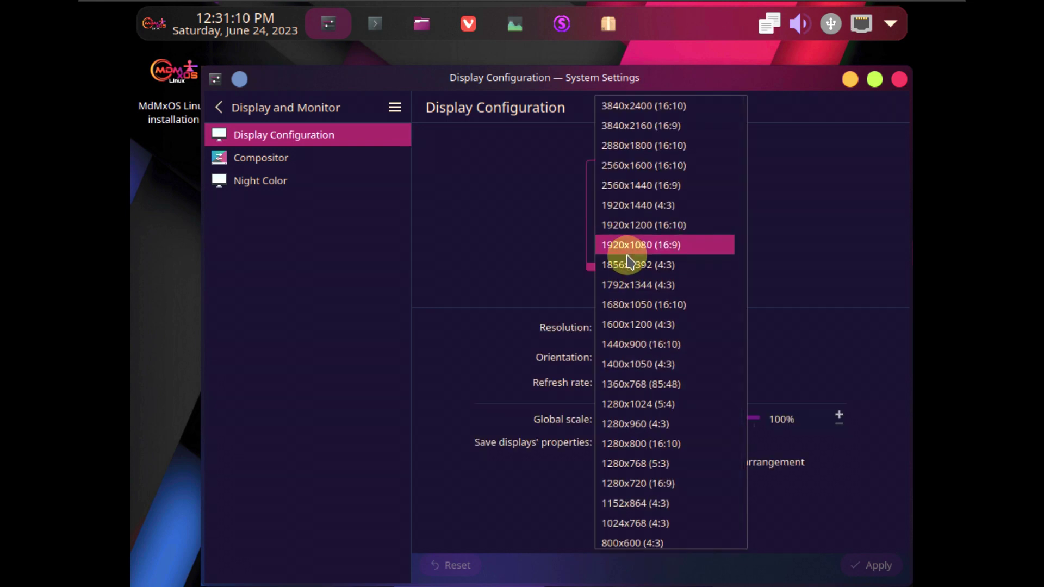
pyautogui.click(628, 247)
pyautogui.click(862, 560)
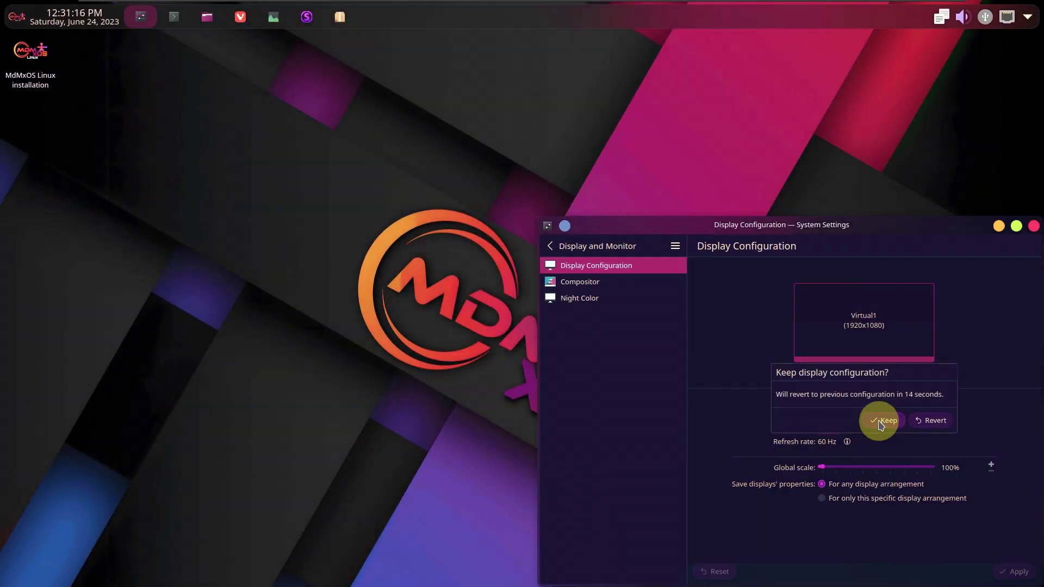
pyautogui.click(881, 421)
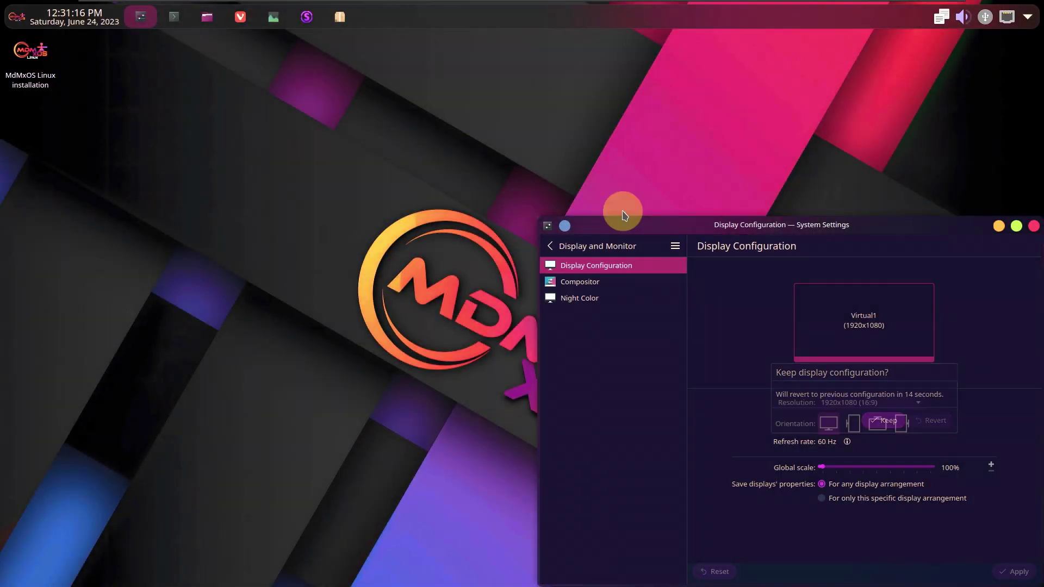
pyautogui.moveTo(818, 4)
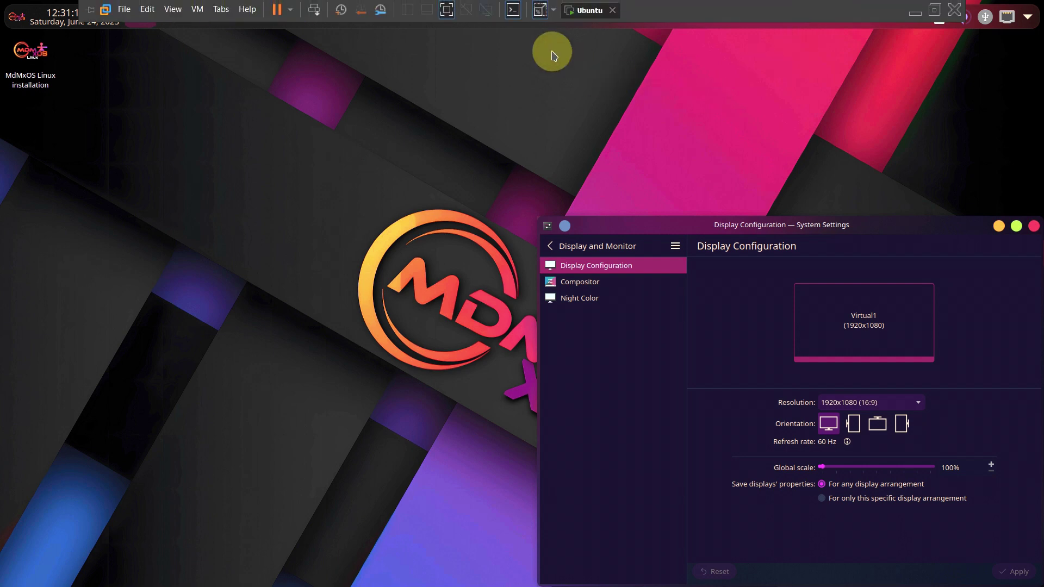
pyautogui.click(538, 11)
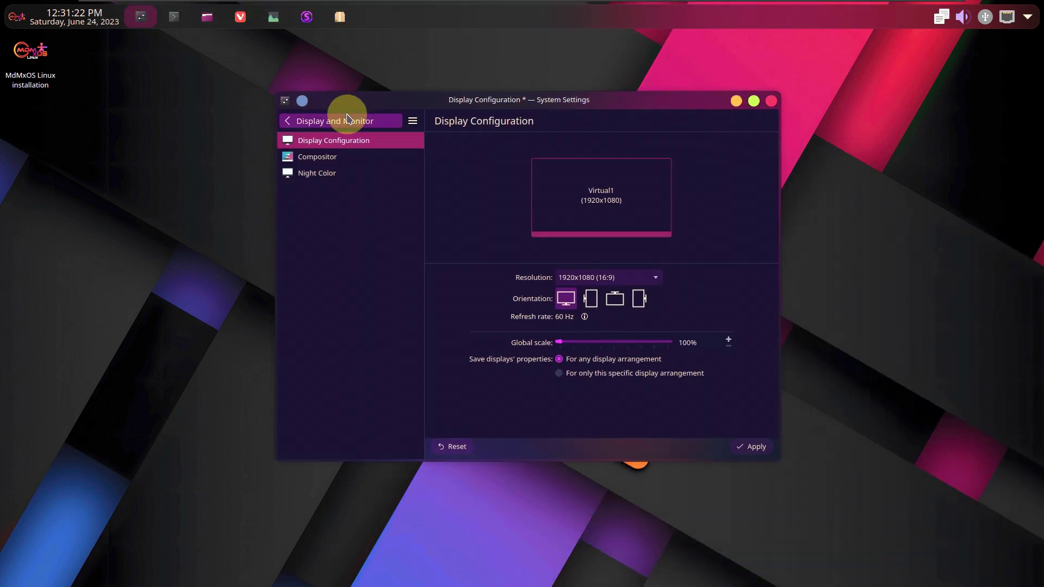
# Examine the software and hardware details under About this System in a maximised window, highlight the KDE Plasma version, and close System Settings
pyautogui.click(344, 120)
pyautogui.scroll(-3, 348, 403)
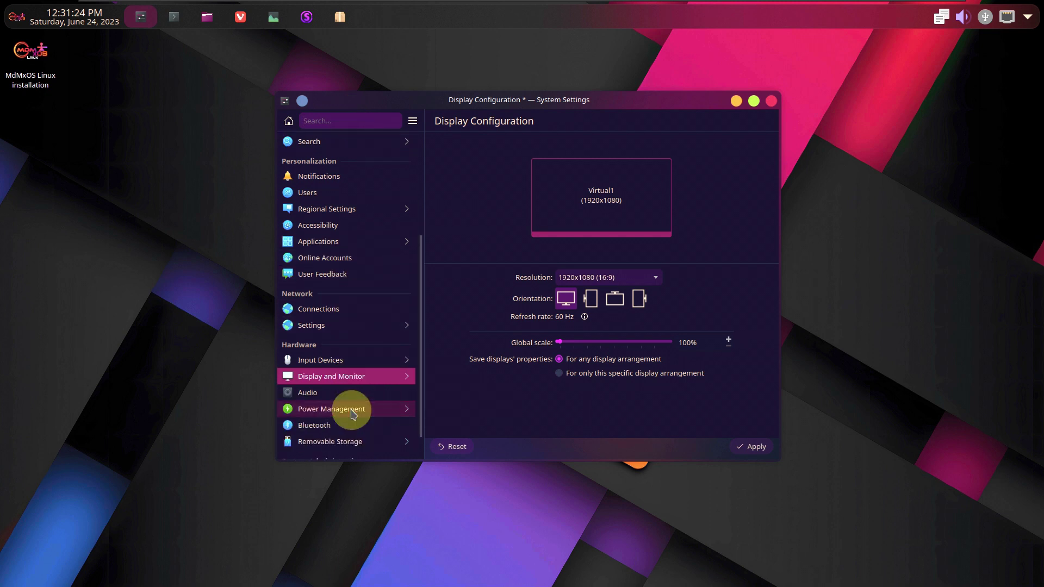
pyautogui.click(336, 441)
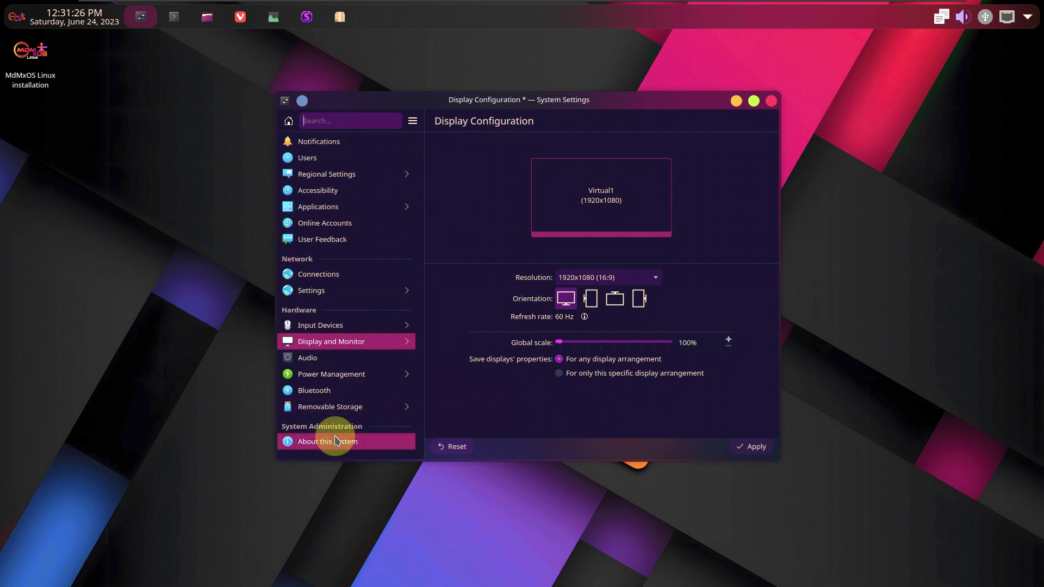
pyautogui.click(484, 277)
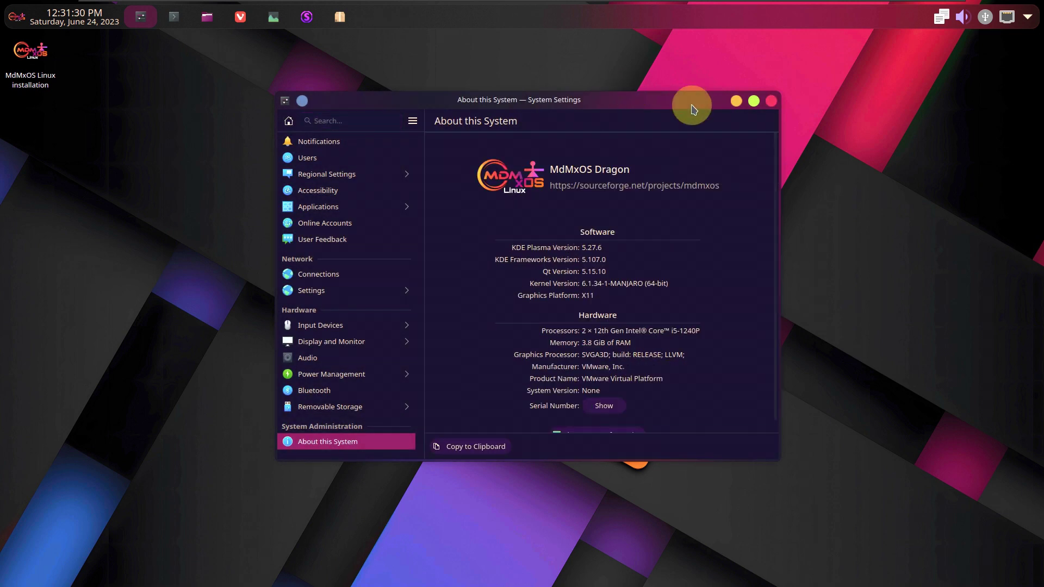
pyautogui.click(754, 102)
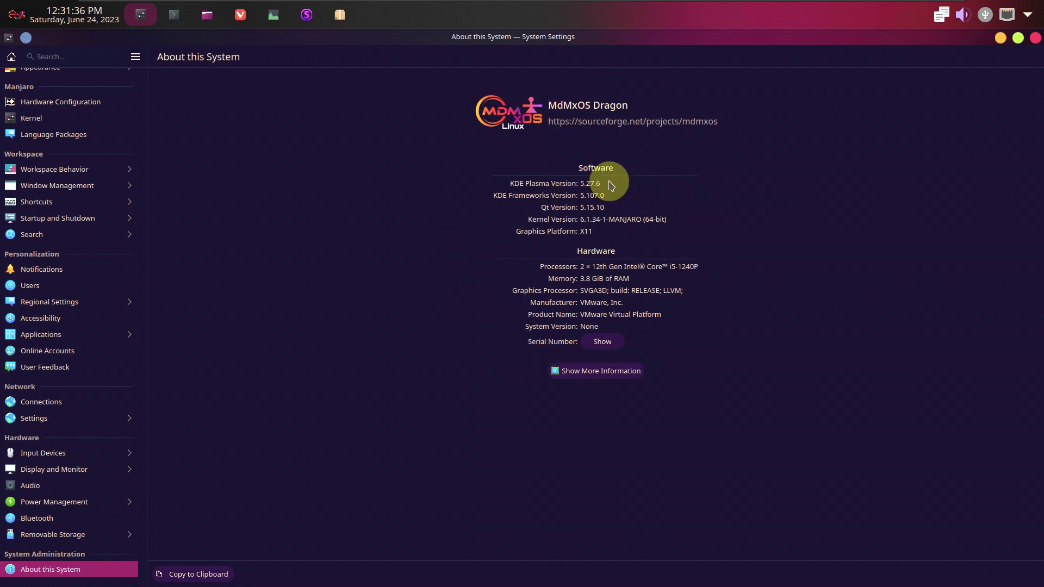
pyautogui.moveTo(601, 183); pyautogui.dragTo(500, 174)
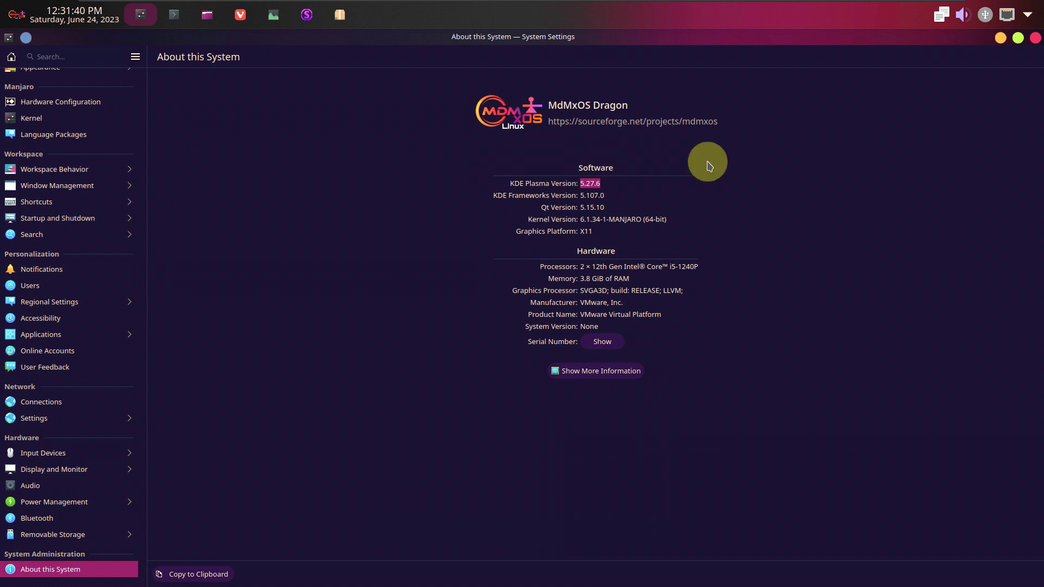
pyautogui.click(1035, 37)
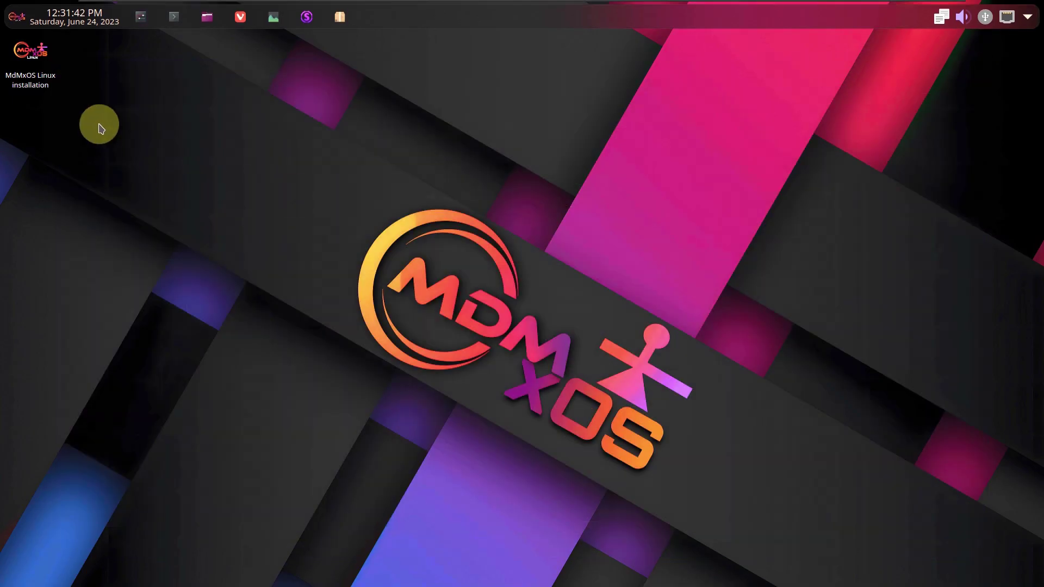
# Launch System Monitor from the System category of the application launcher and maximise its window
pyautogui.click(19, 19)
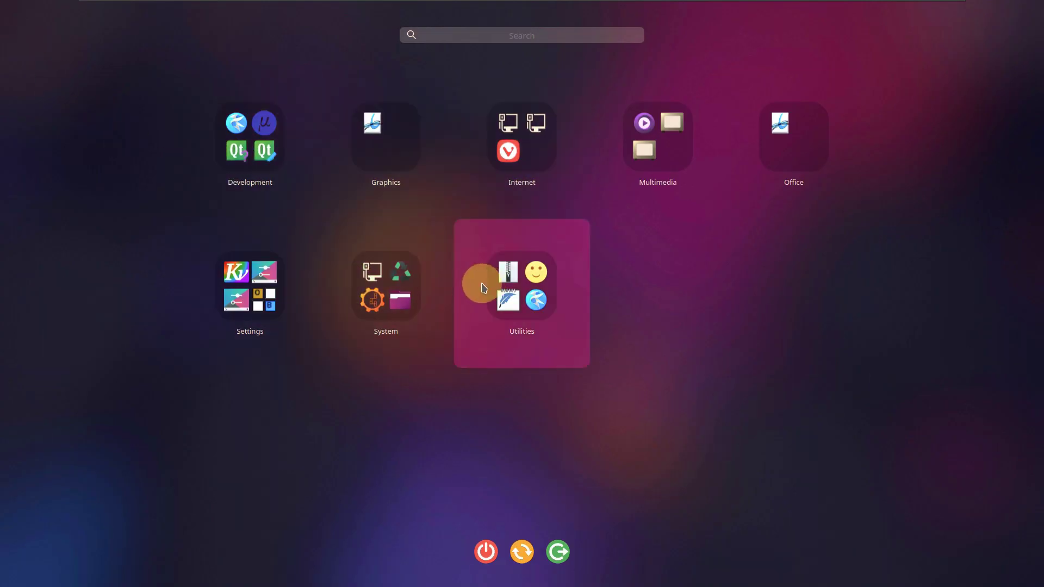
pyautogui.click(375, 293)
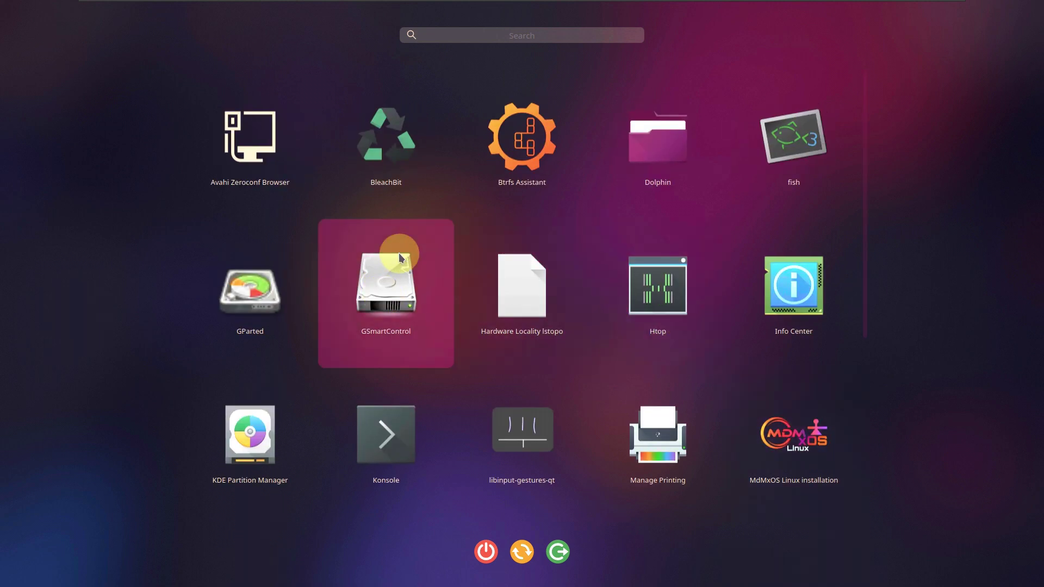
pyautogui.scroll(-4, 400, 257)
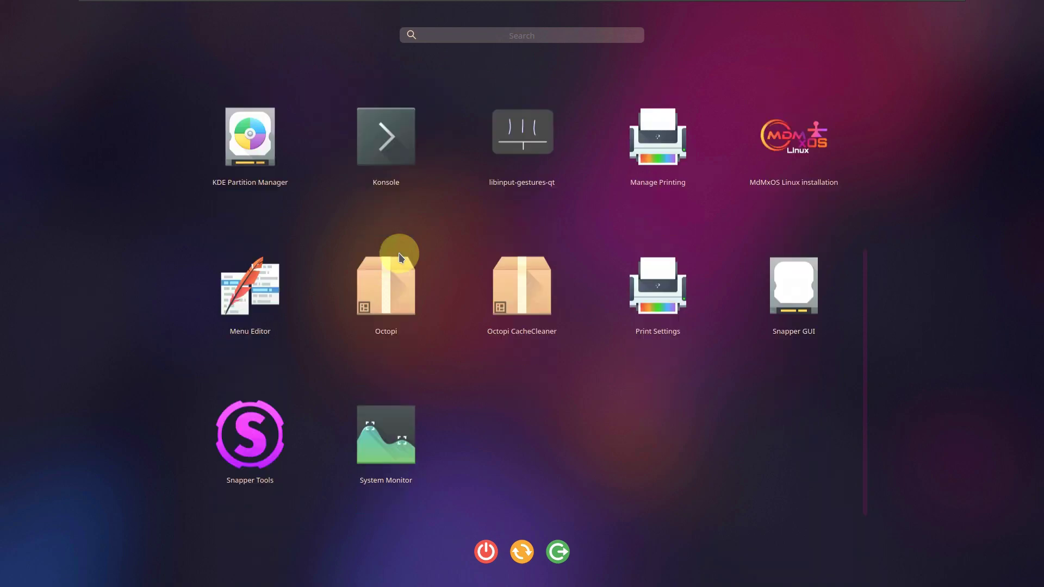
pyautogui.click(413, 433)
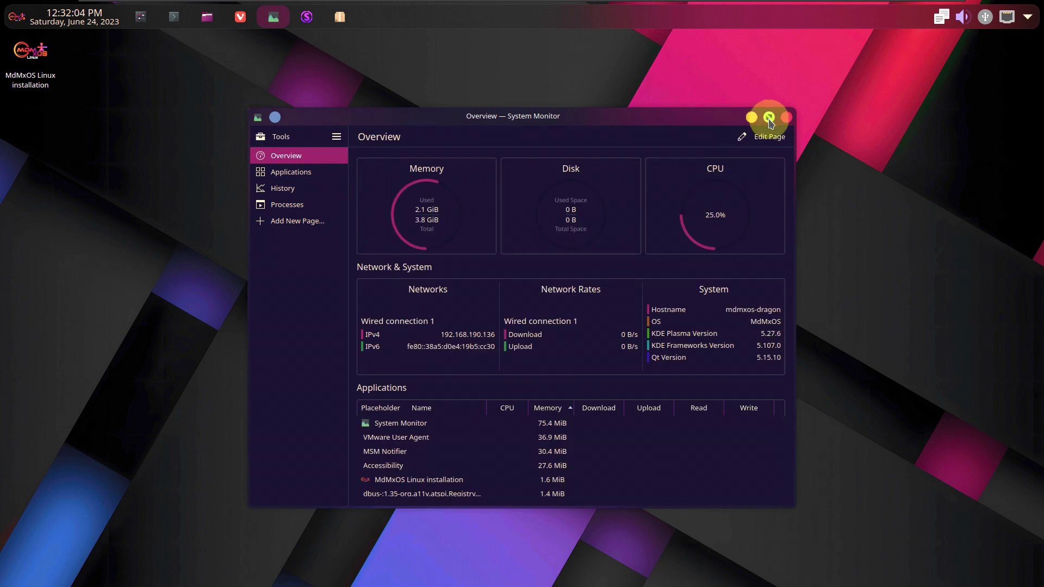
pyautogui.click(769, 118)
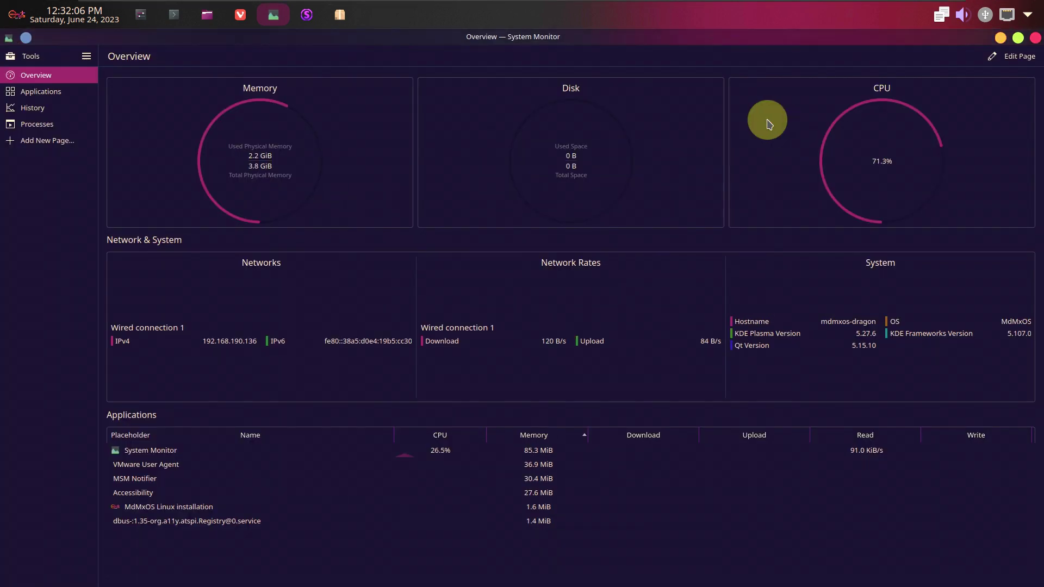
# View the About System Monitor information and return to the Overview page
pyautogui.click(86, 58)
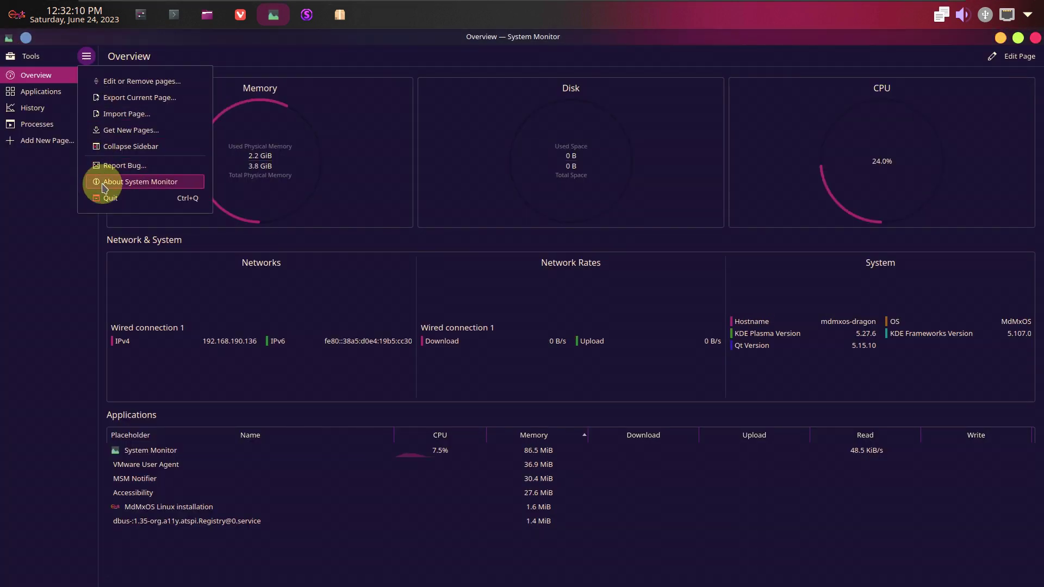
pyautogui.click(100, 181)
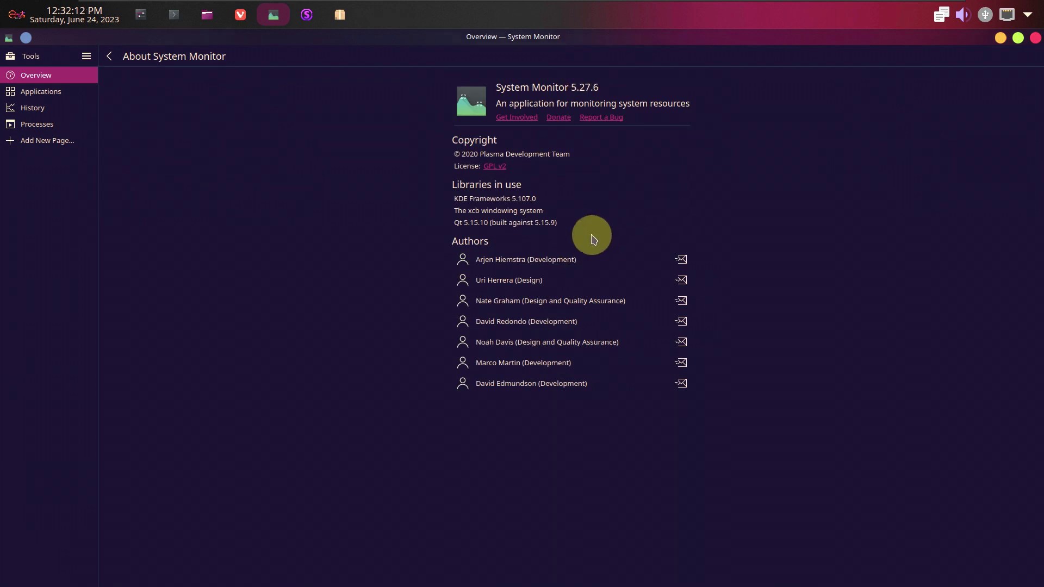
pyautogui.click(109, 56)
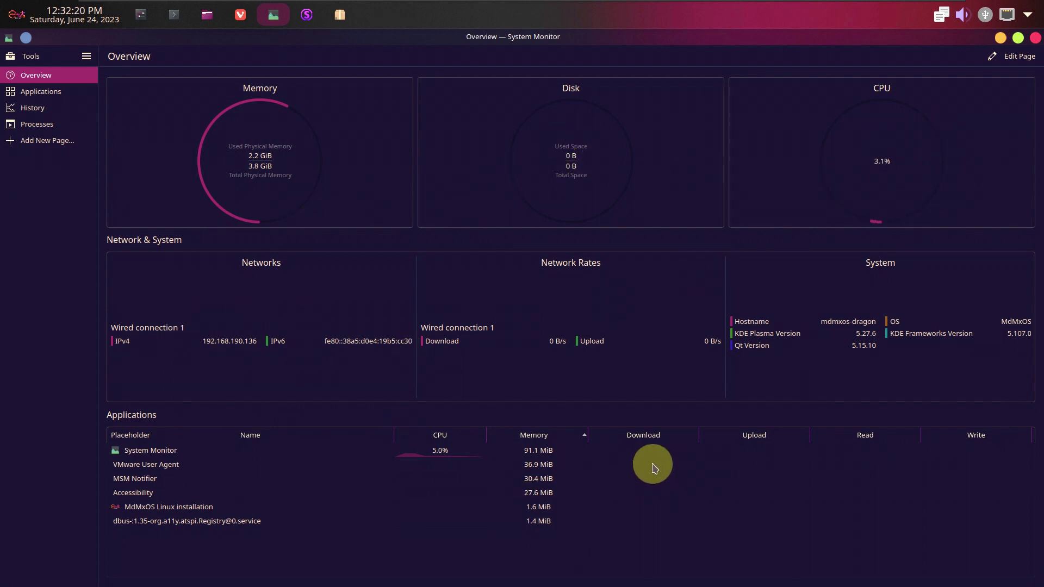
# Review the Applications, History and Processes pages, with processes shown as a tree, then return to the Overview and close System Monitor
pyautogui.click(77, 92)
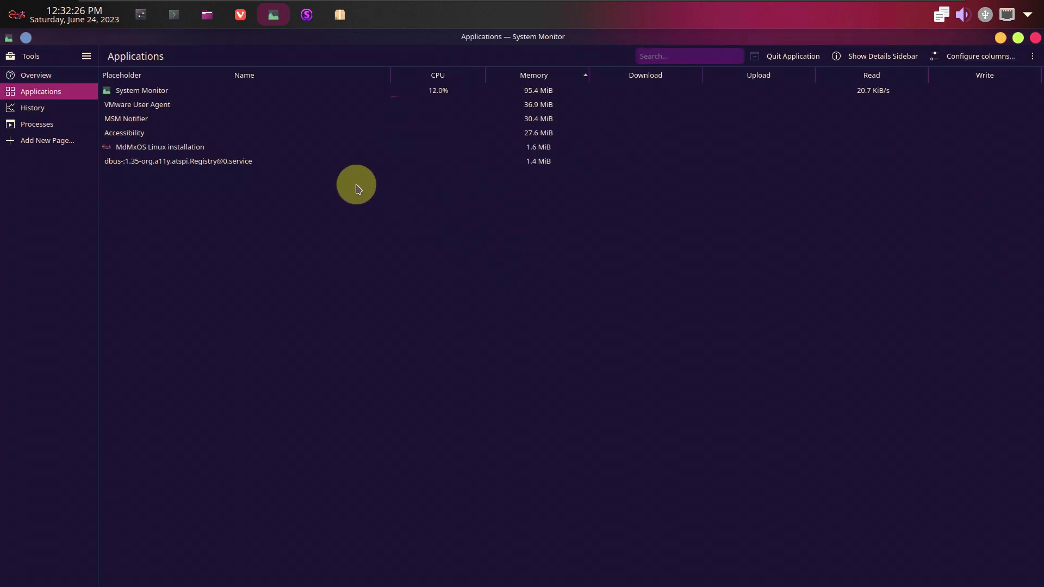
pyautogui.click(75, 108)
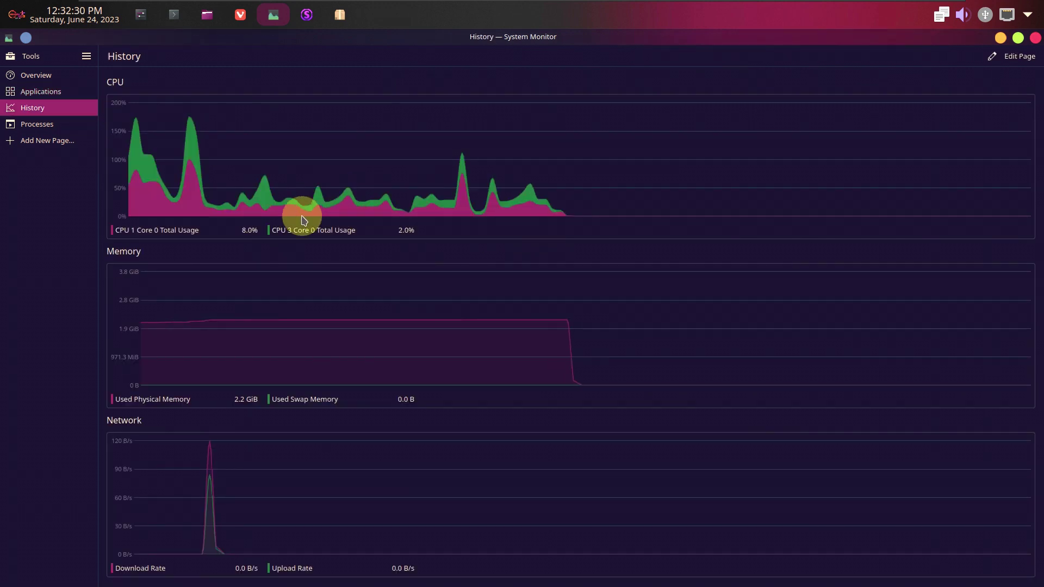
pyautogui.click(77, 124)
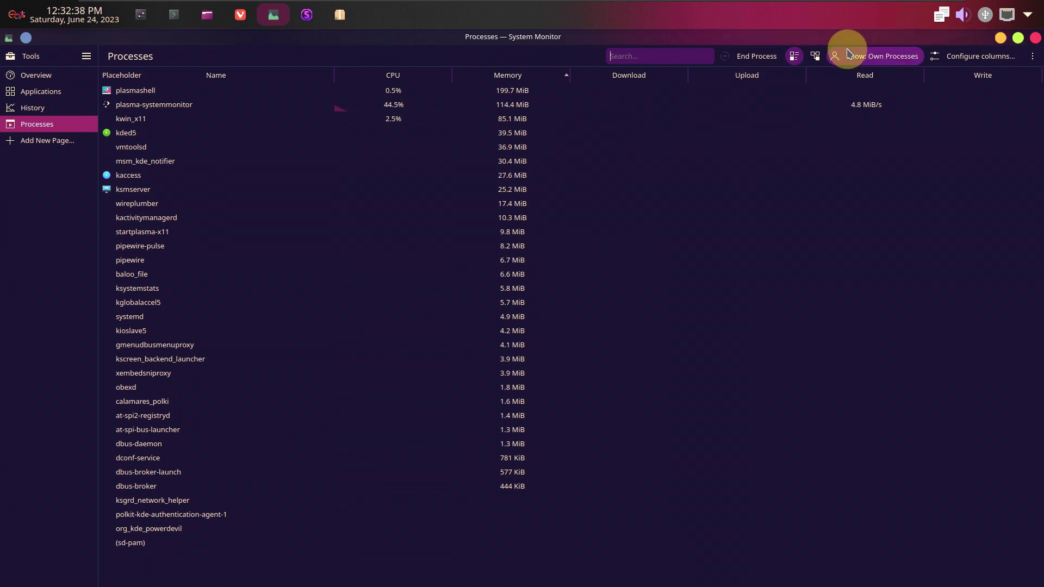
pyautogui.click(810, 56)
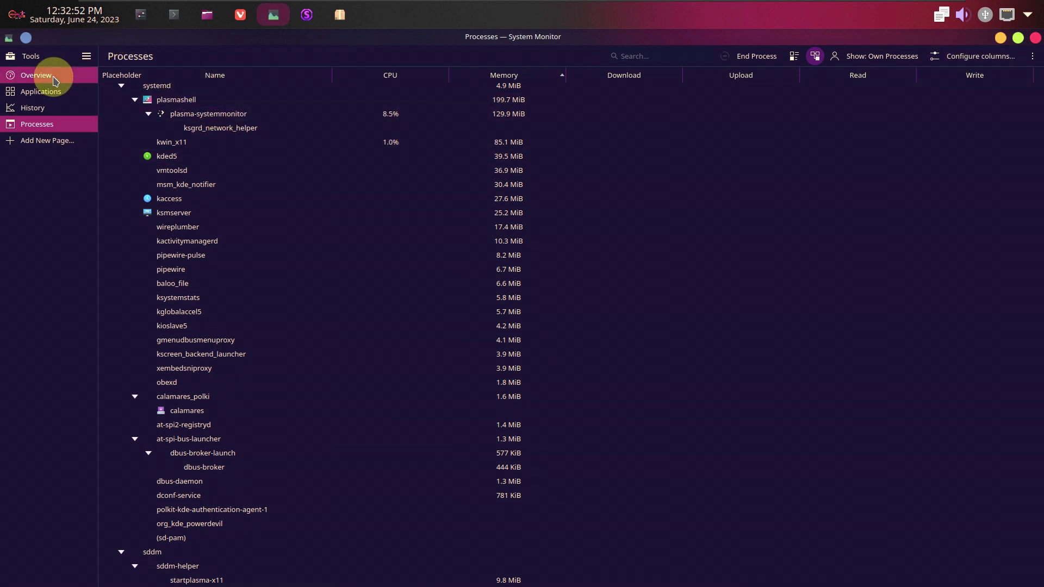
pyautogui.click(55, 81)
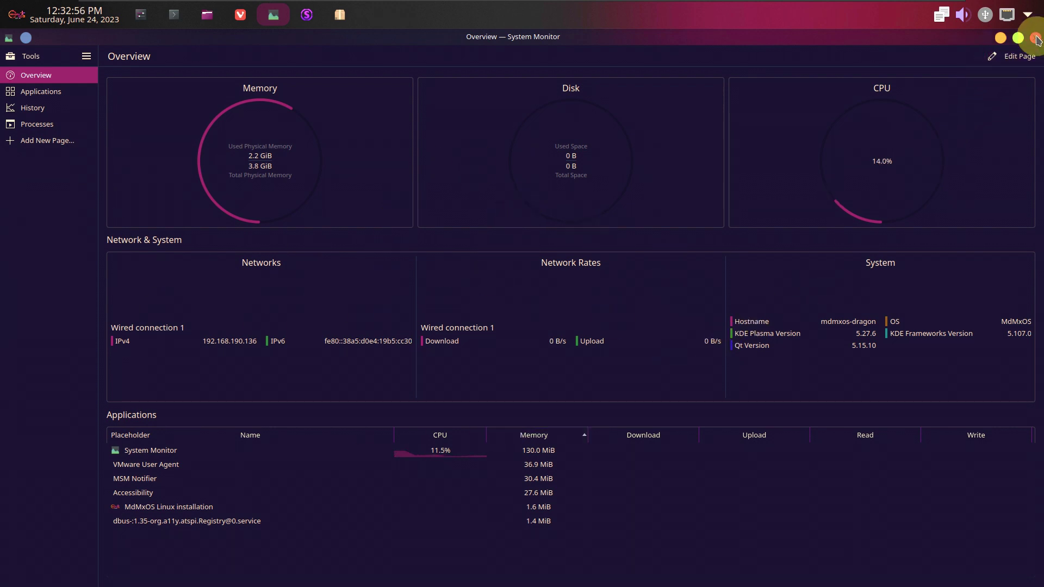
pyautogui.click(1036, 38)
# Run inxi -sv8 in a maximised Konsole window and read through the system, machine, memory, CPU and graphics sections of its report
pyautogui.moveTo(168, 30); pyautogui.dragTo(362, 309)
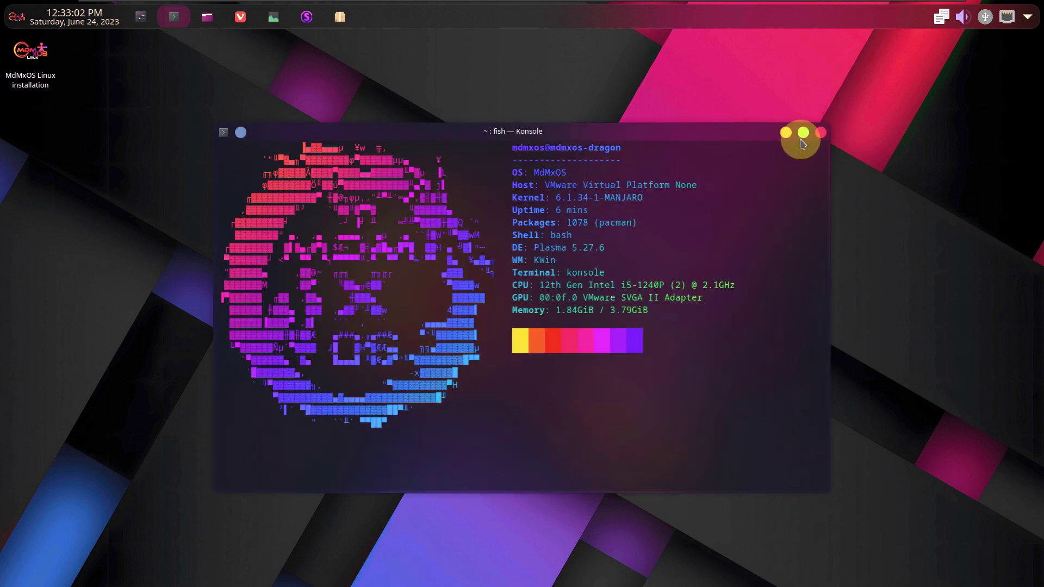
pyautogui.click(803, 132)
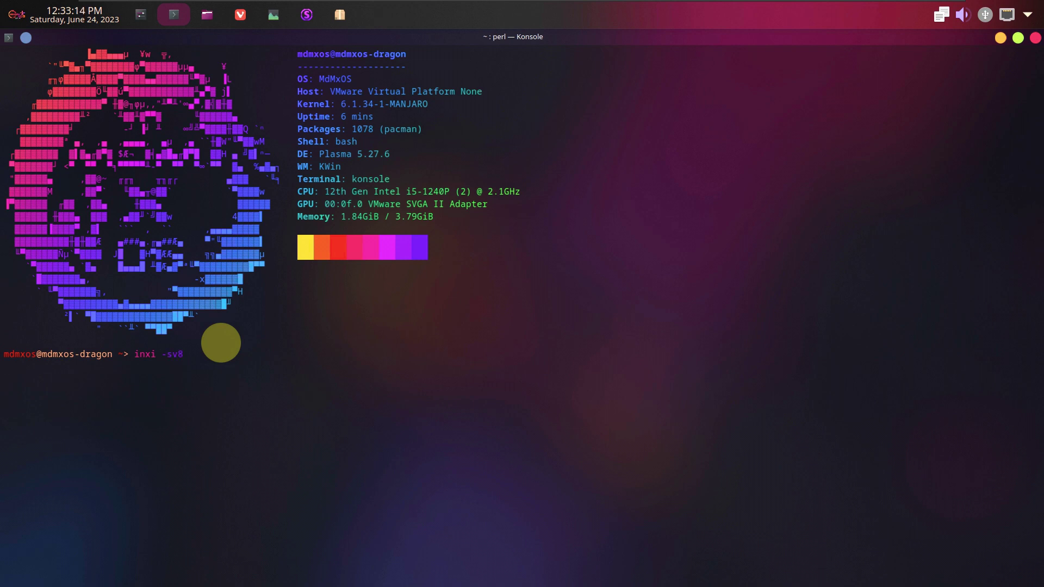
pyautogui.press('Return')
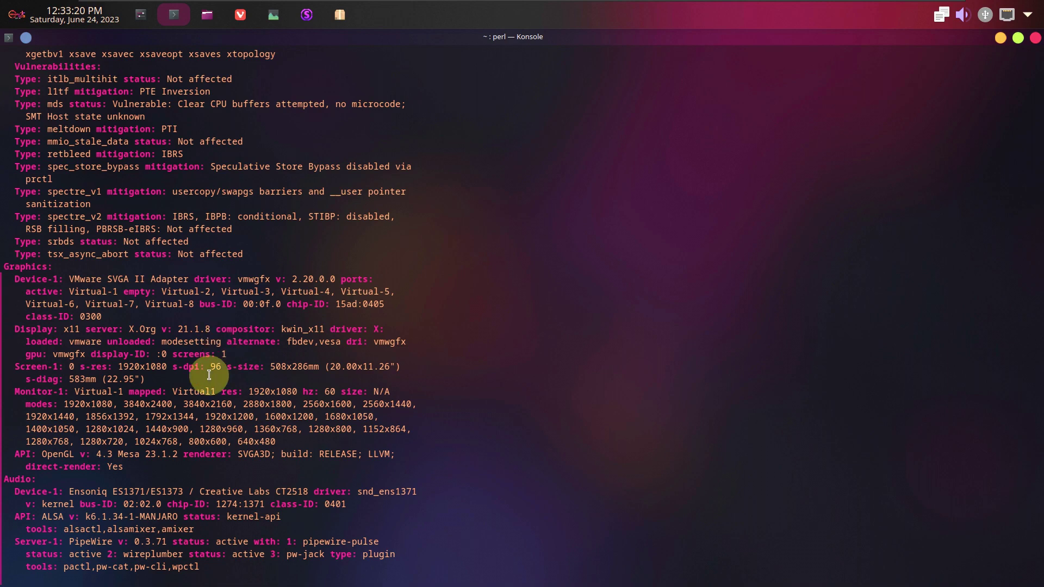
pyautogui.scroll(20, 335, 340)
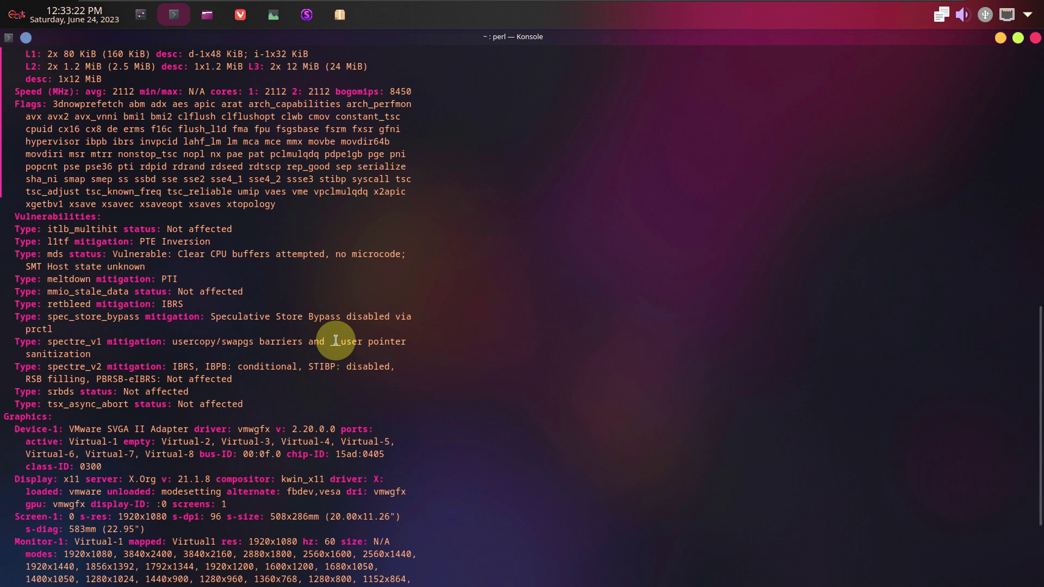
pyautogui.scroll(-3, 335, 339)
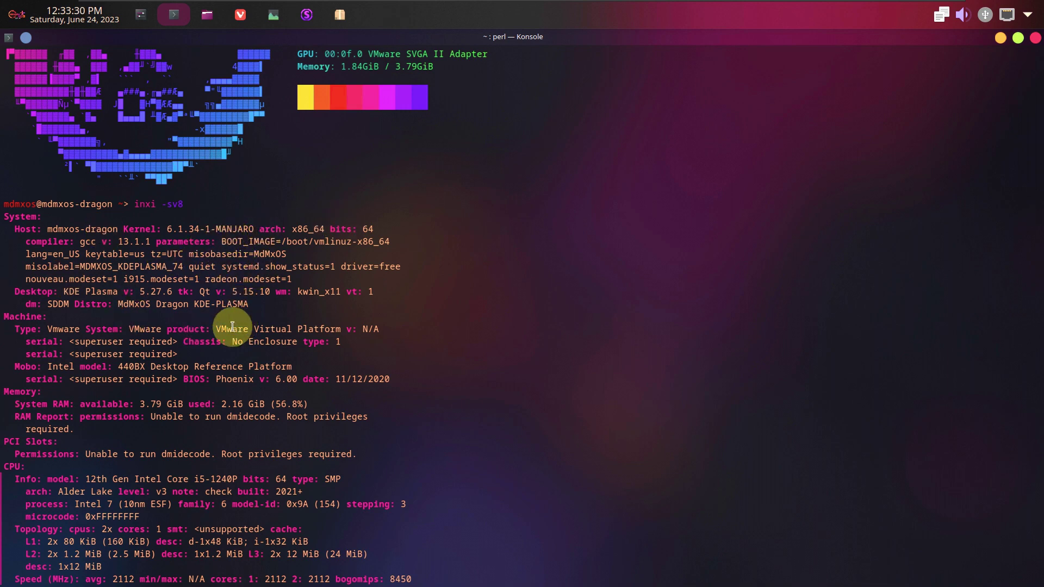
pyautogui.scroll(-3, 232, 326)
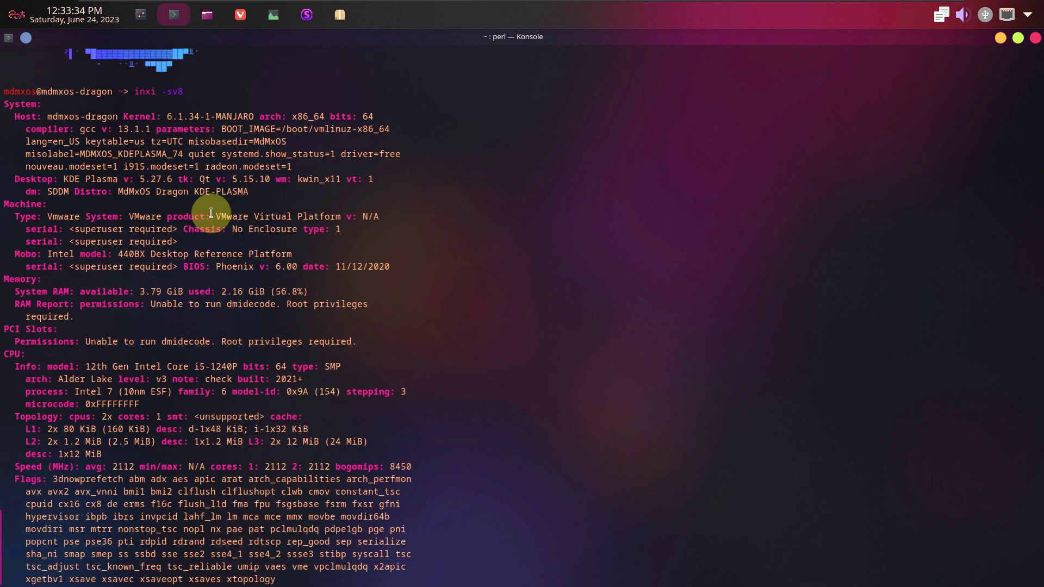
pyautogui.scroll(-3, 166, 324)
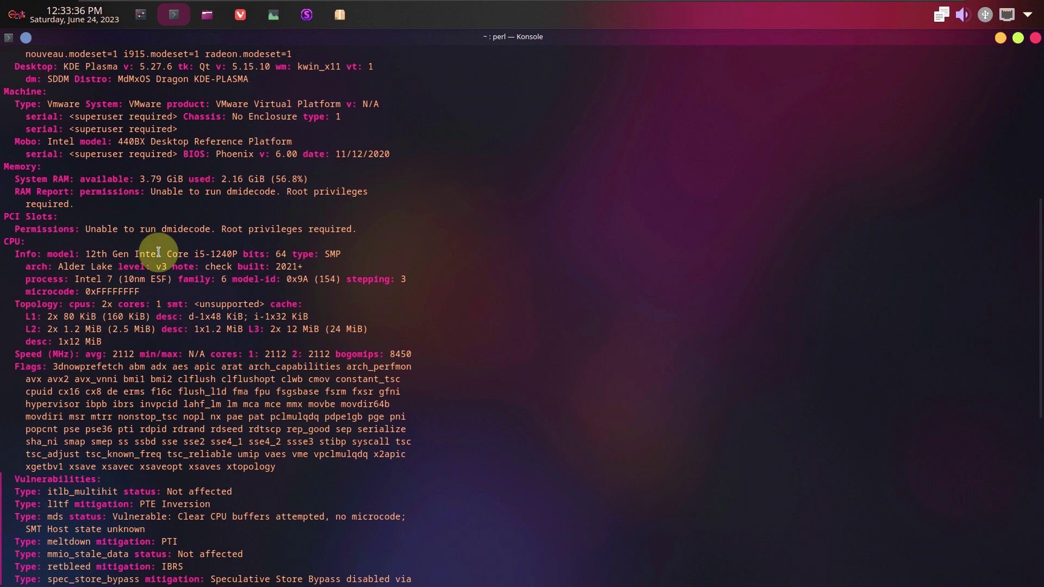
# Read the rest of the inxi report, from the CPU vulnerabilities through graphics, audio, repository mirrors, processes and info
pyautogui.scroll(-2, 193, 225)
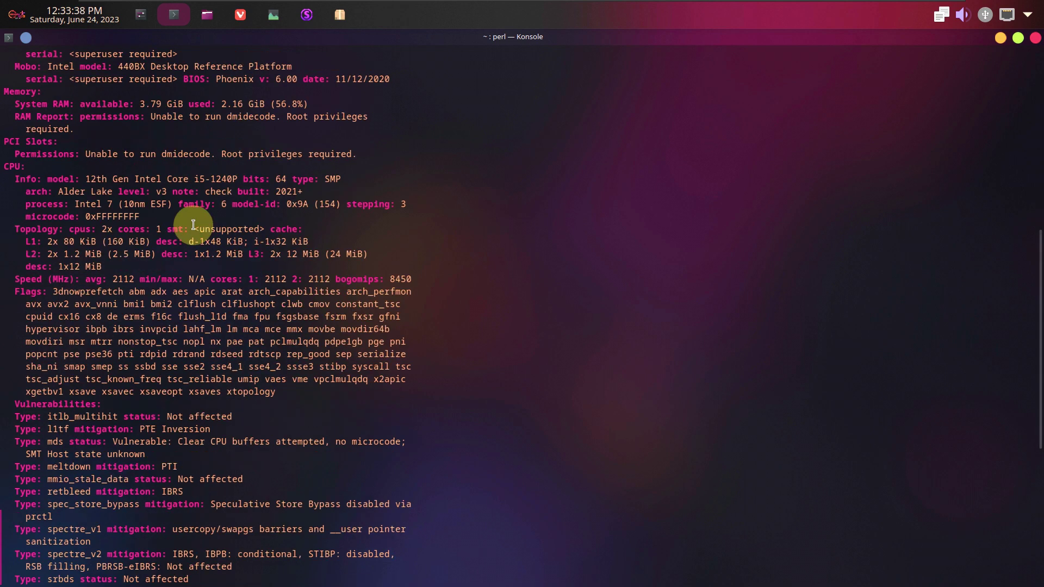
pyautogui.scroll(-9, 194, 225)
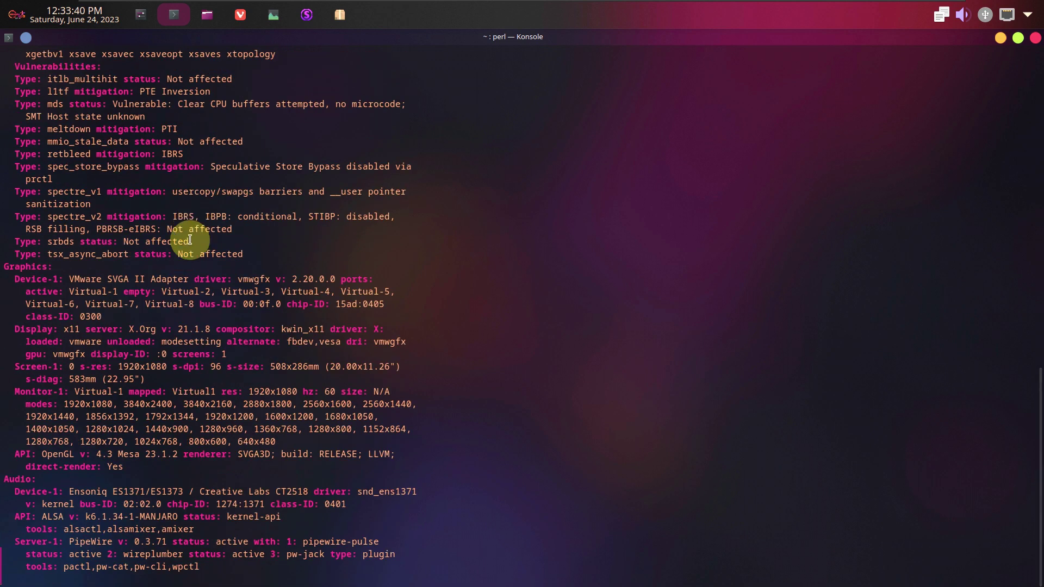
pyautogui.scroll(-20, 234, 389)
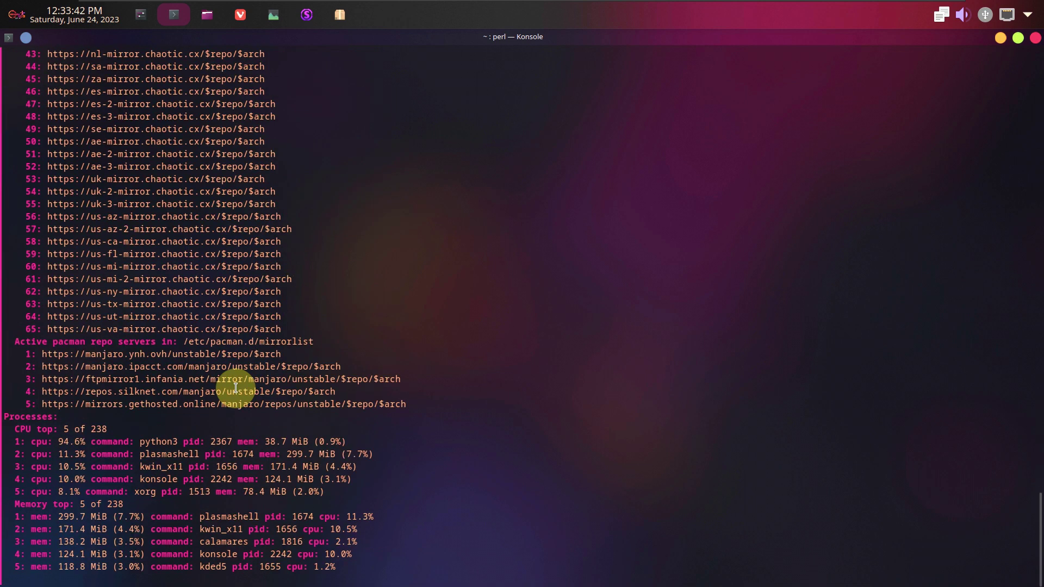
pyautogui.scroll(-2, 236, 388)
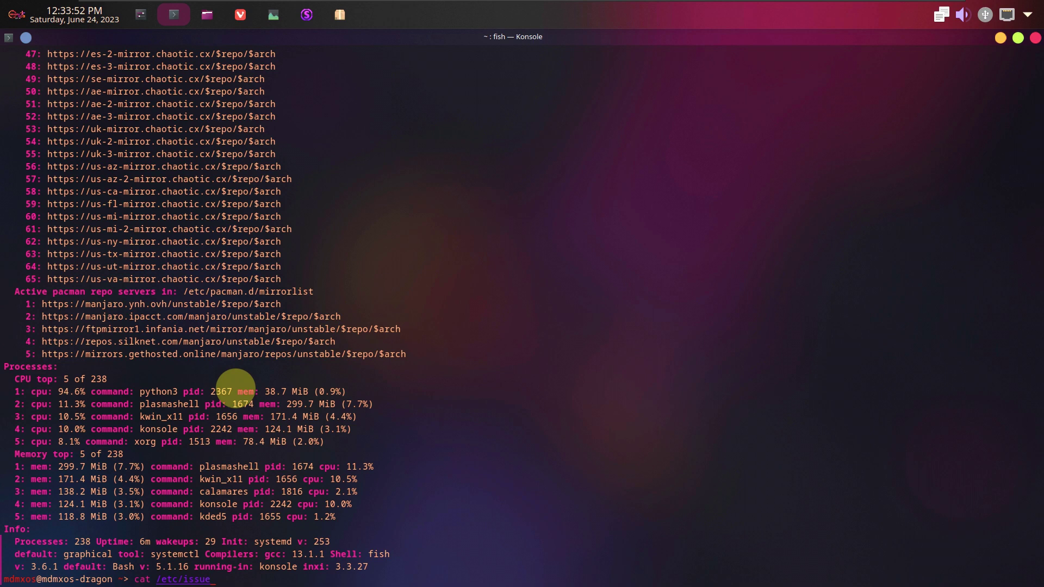
# Print the contents of /etc/issue with cat, and run inxi, inxi -b and inxi -G to view shorter system reports
pyautogui.press('Return')
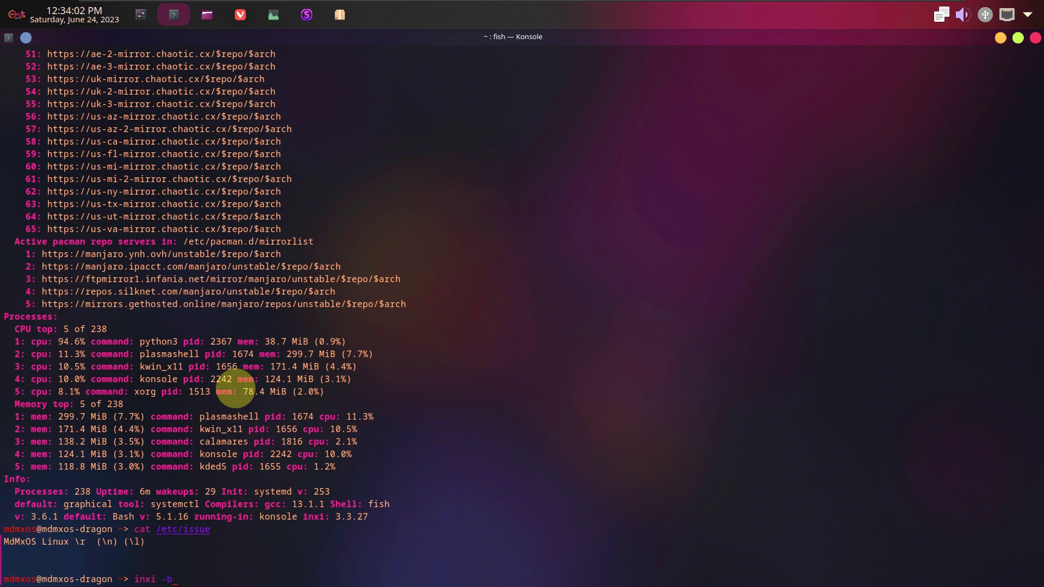
pyautogui.press('Return')
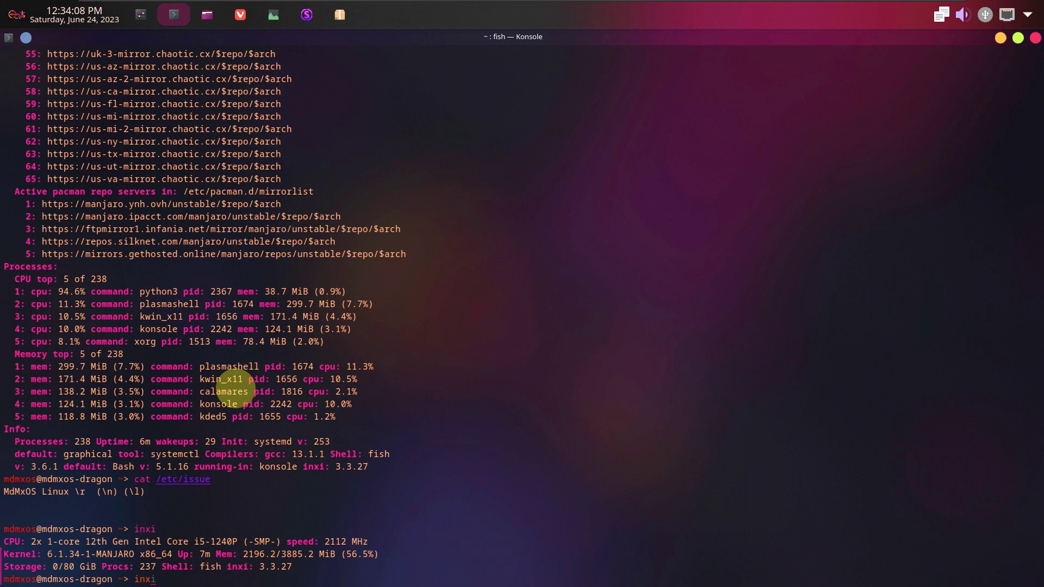
pyautogui.press('Return')
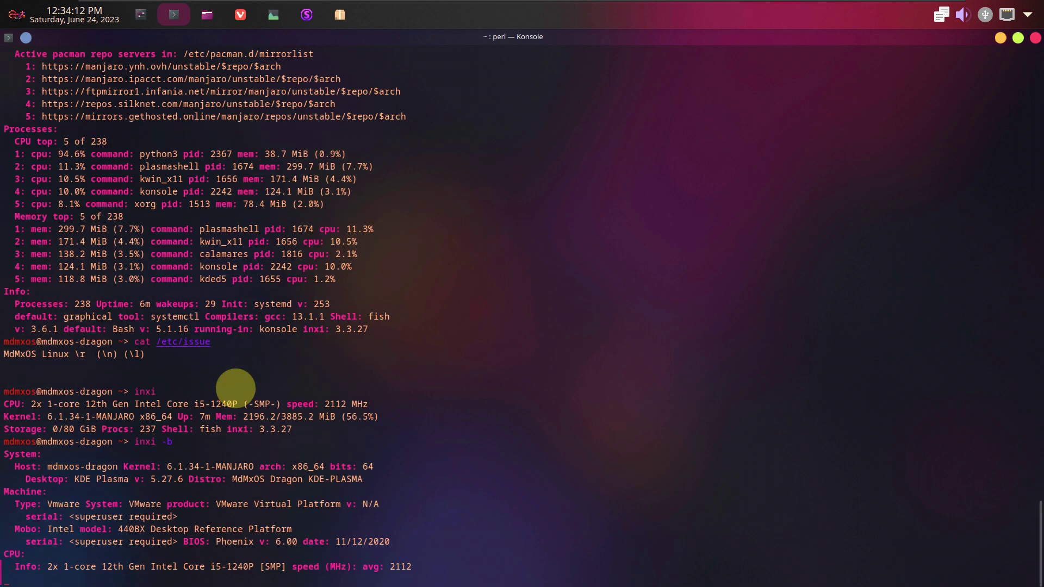
pyautogui.write('inx')
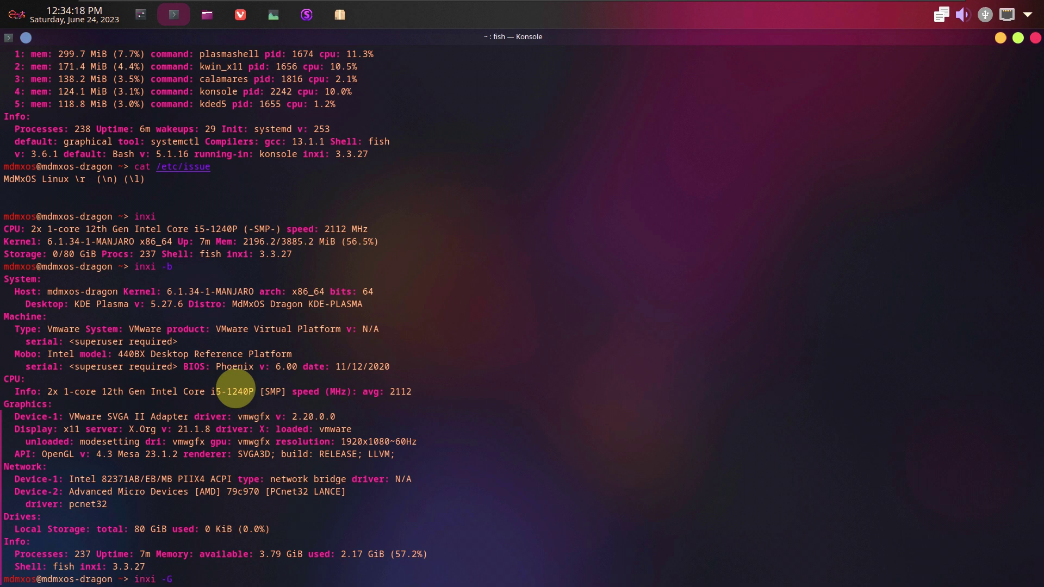
pyautogui.write('i -G')
pyautogui.press('Return')
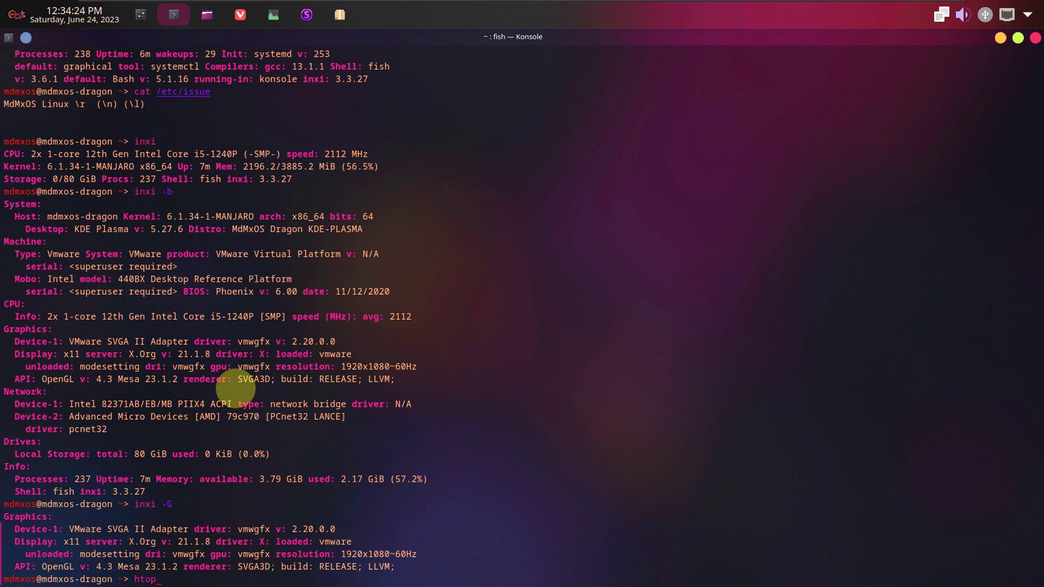
# Run htop, browse down its process list, and close the Konsole window while htop is still running
pyautogui.write('htop')
pyautogui.press('Return')
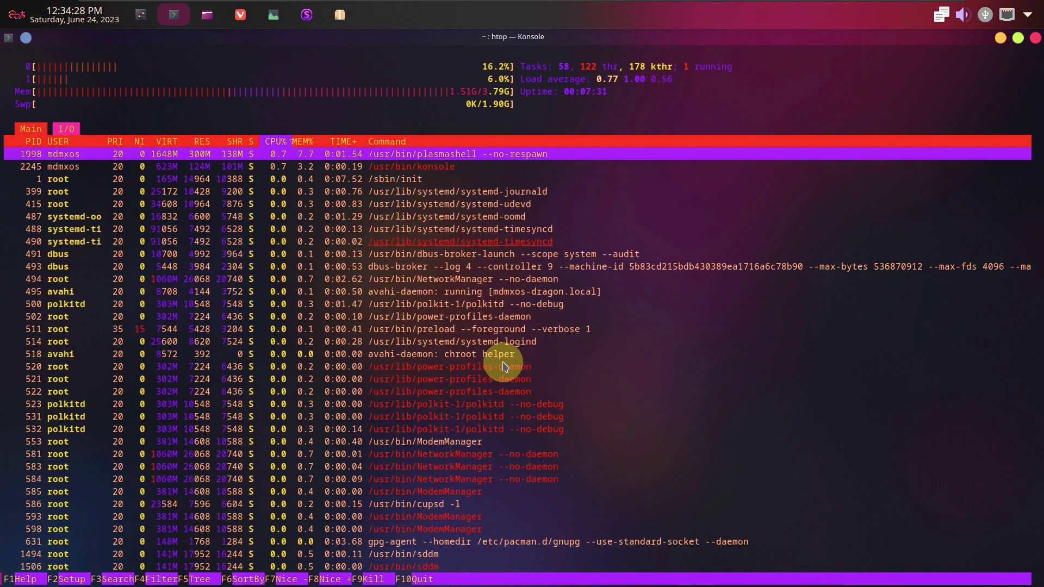
pyautogui.scroll(-20, 504, 366)
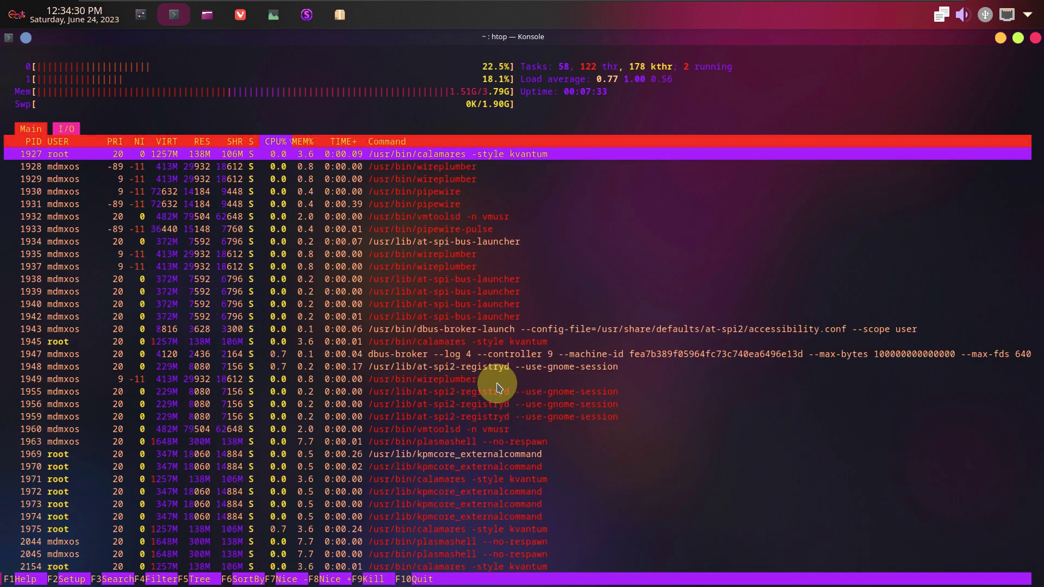
pyautogui.scroll(-4, 499, 387)
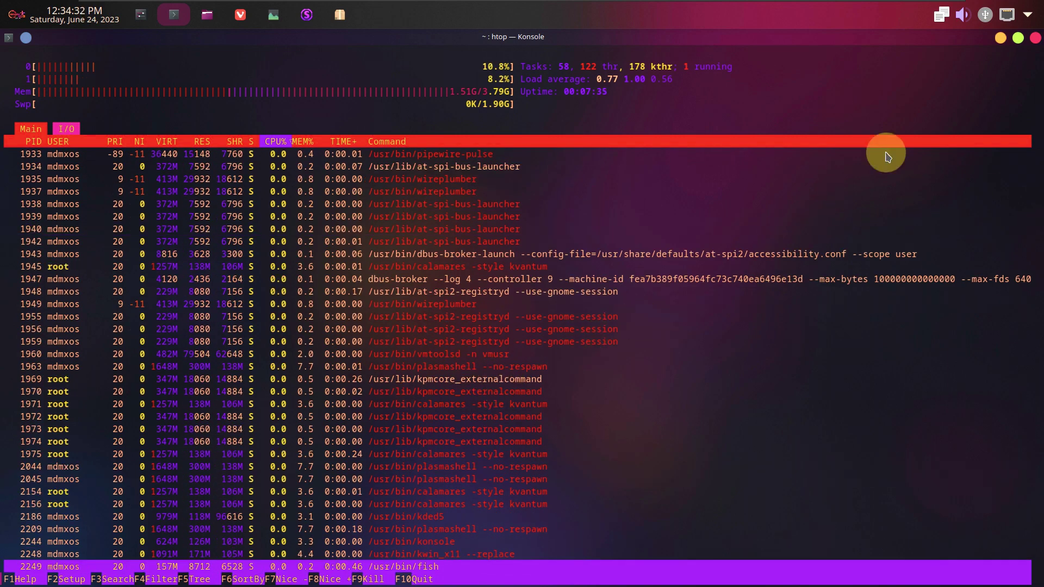
pyautogui.click(1035, 37)
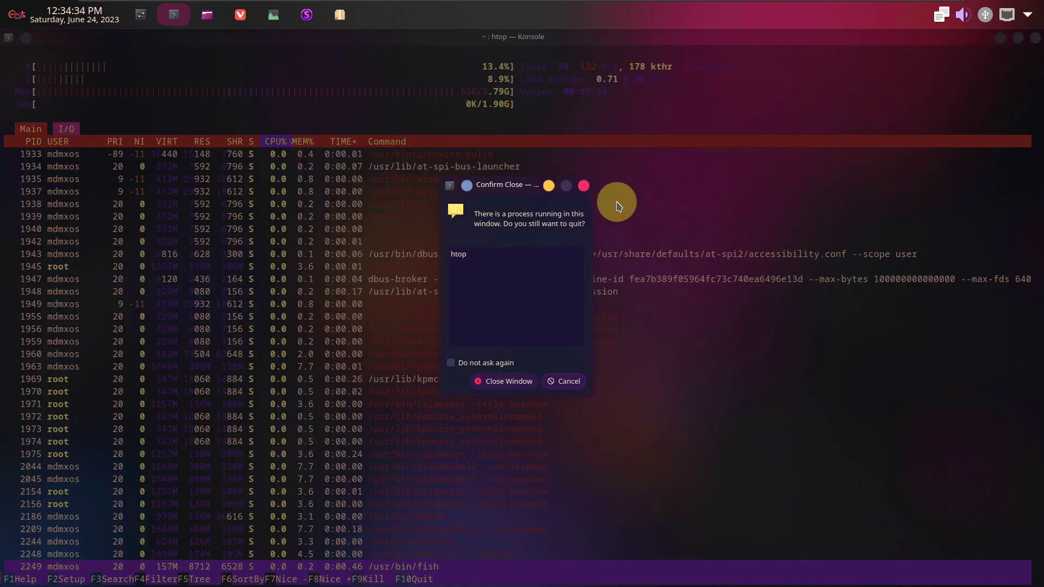
pyautogui.click(503, 382)
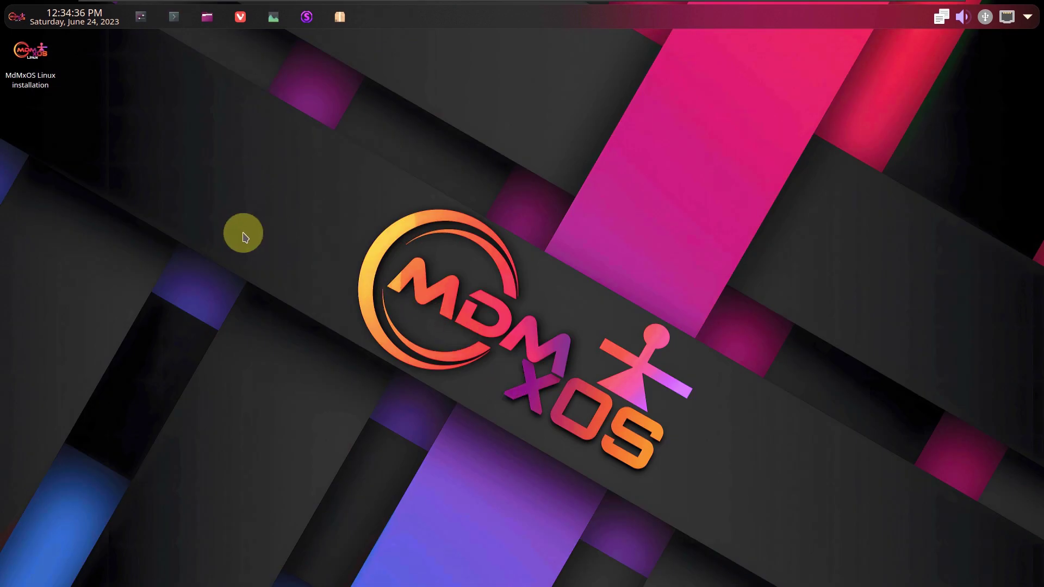
# Launch Vivaldi from the Internet category of the application launcher
pyautogui.click(16, 22)
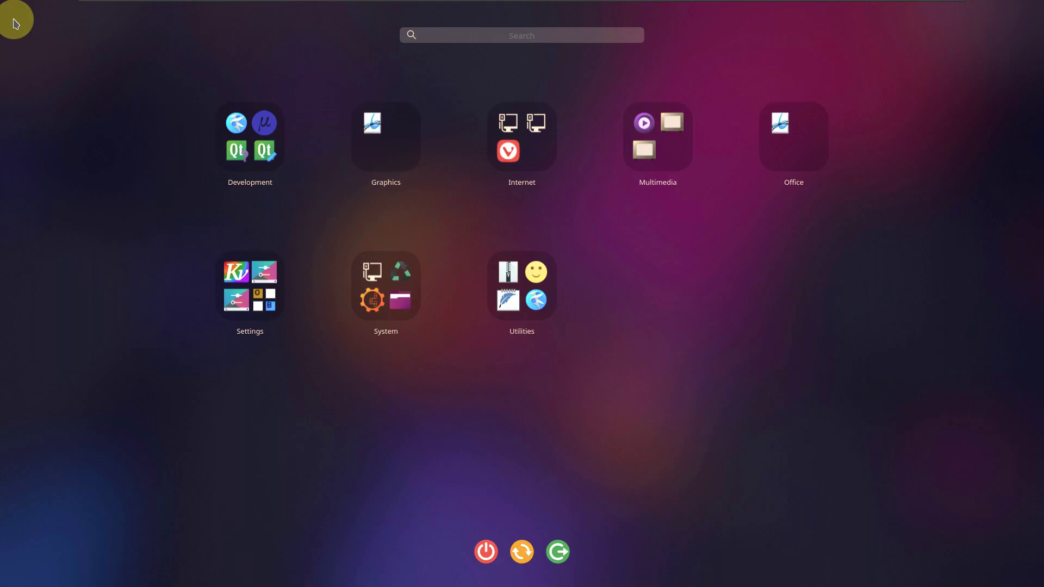
pyautogui.click(481, 160)
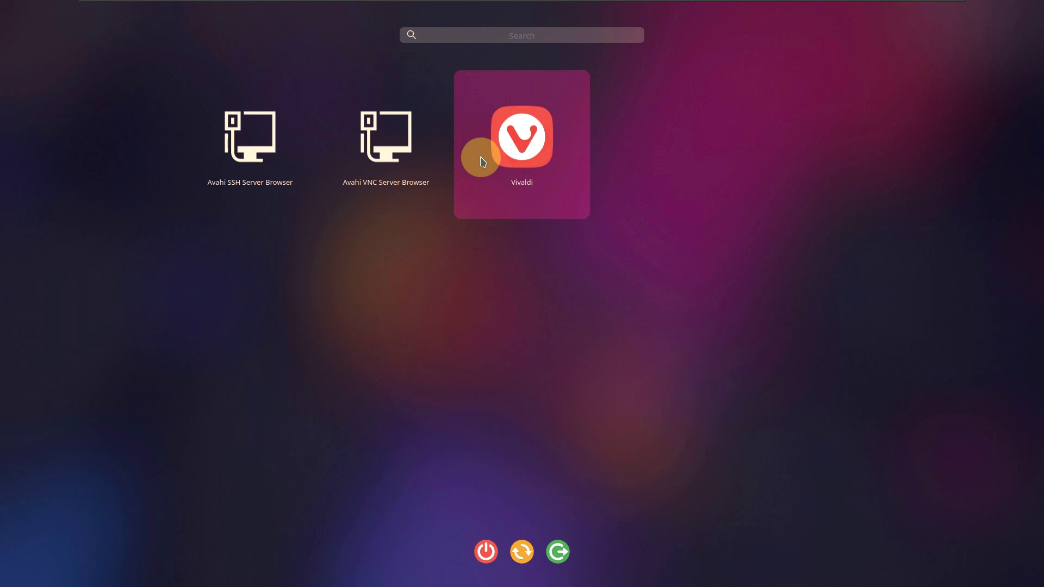
pyautogui.click(482, 161)
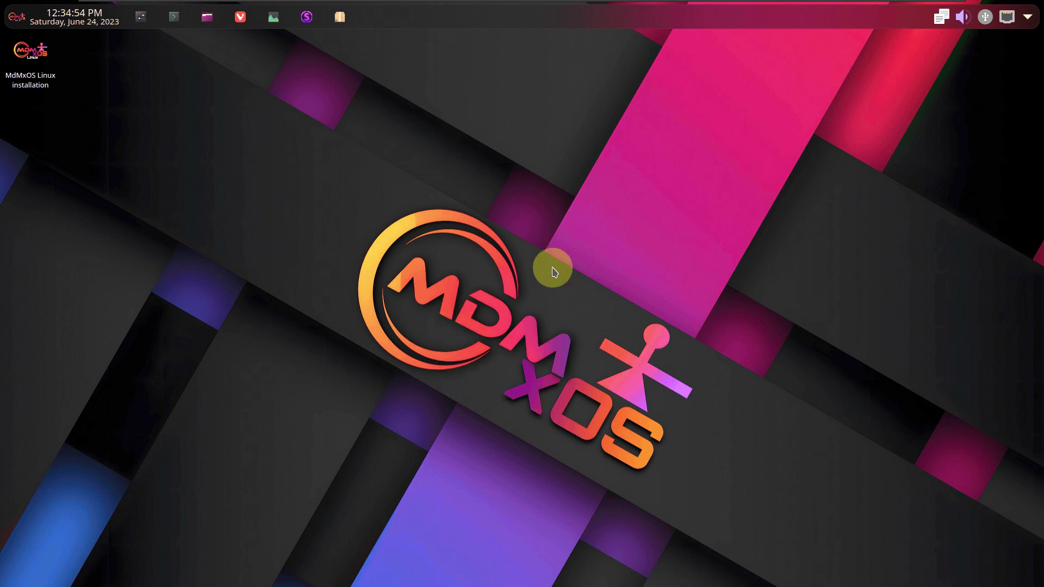
# View the hidden system tray items, and dismiss the KDE Wallet Service request to create a wallet for Vivaldi
pyautogui.click(1030, 20)
pyautogui.click(1028, 22)
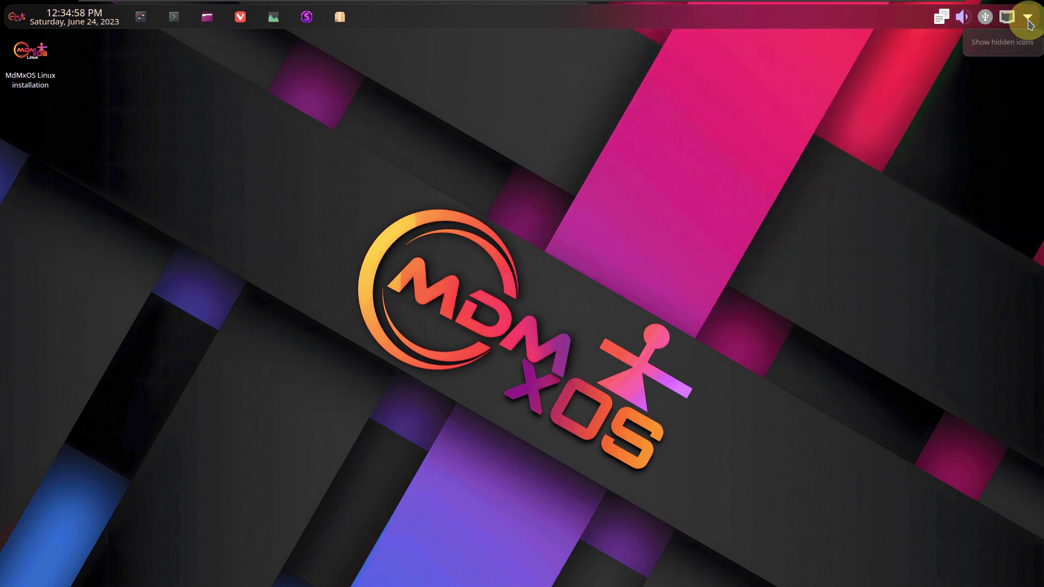
pyautogui.click(1028, 20)
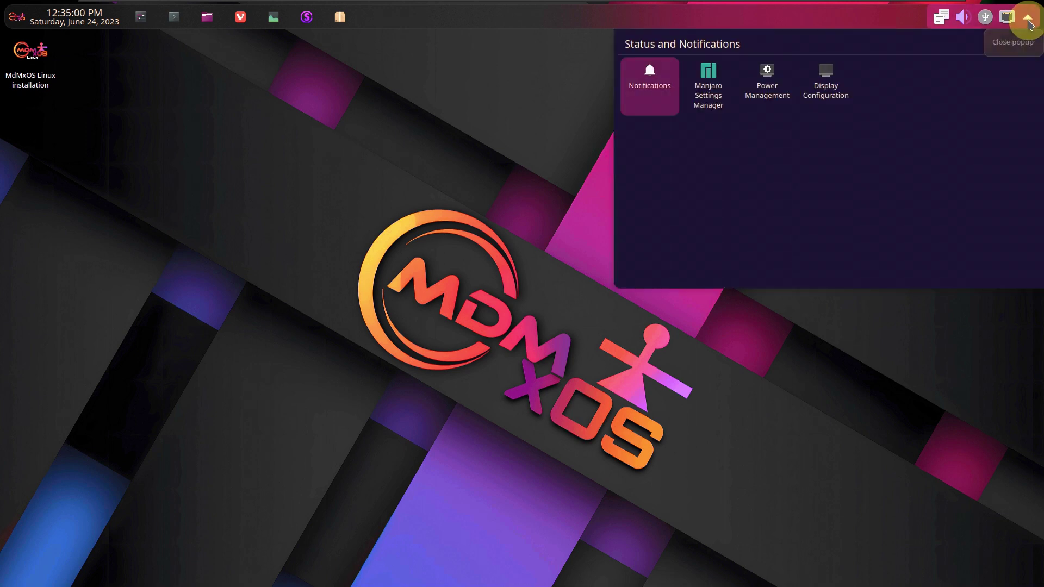
pyautogui.click(1028, 20)
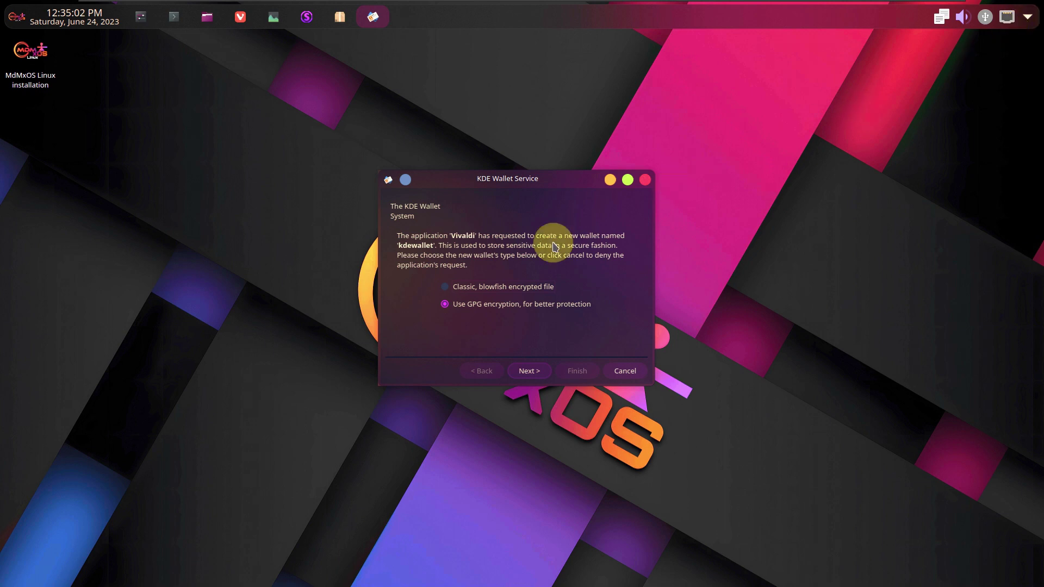
pyautogui.click(646, 180)
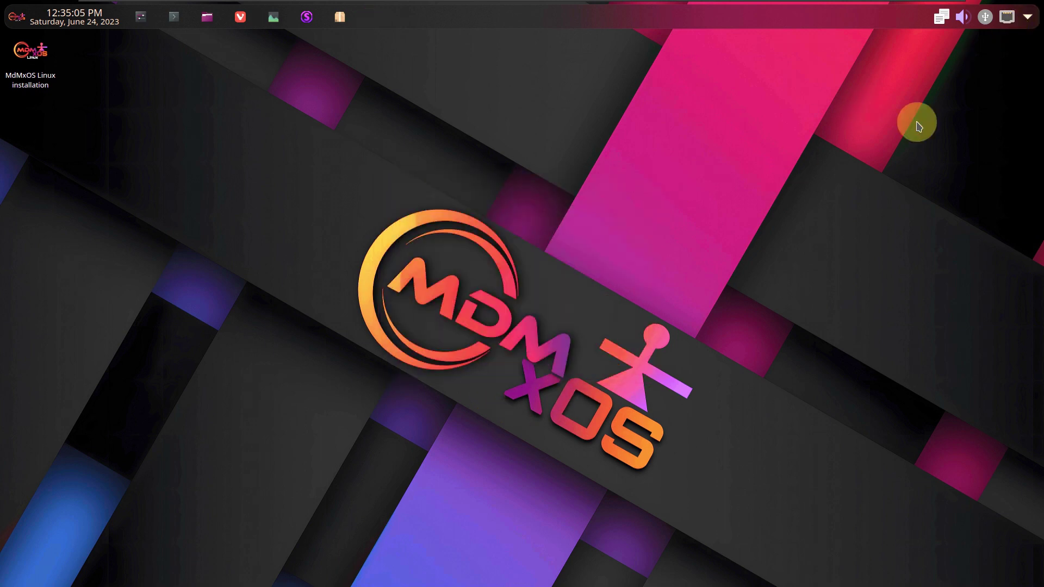
# Look through the system tray popups, including Disks & Devices and both the Devices and Applications pages of Audio Volume
pyautogui.click(1007, 18)
pyautogui.click(1008, 18)
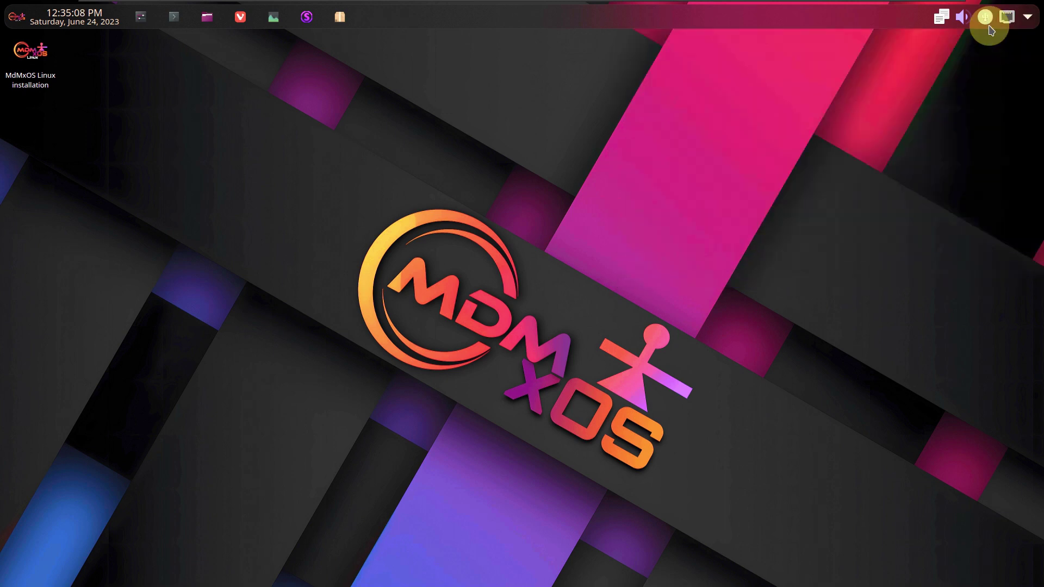
pyautogui.click(985, 17)
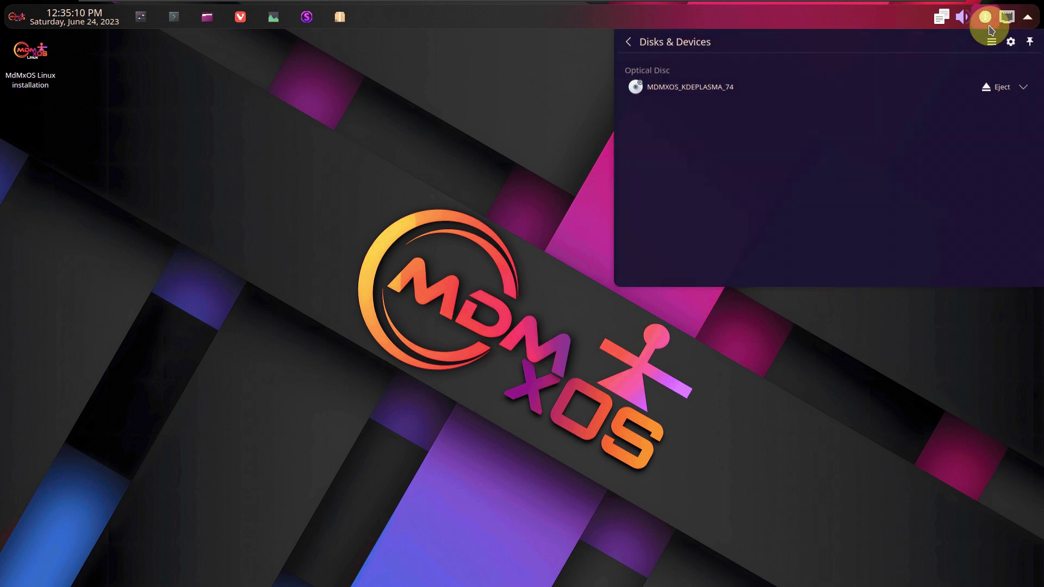
pyautogui.click(984, 26)
pyautogui.click(966, 29)
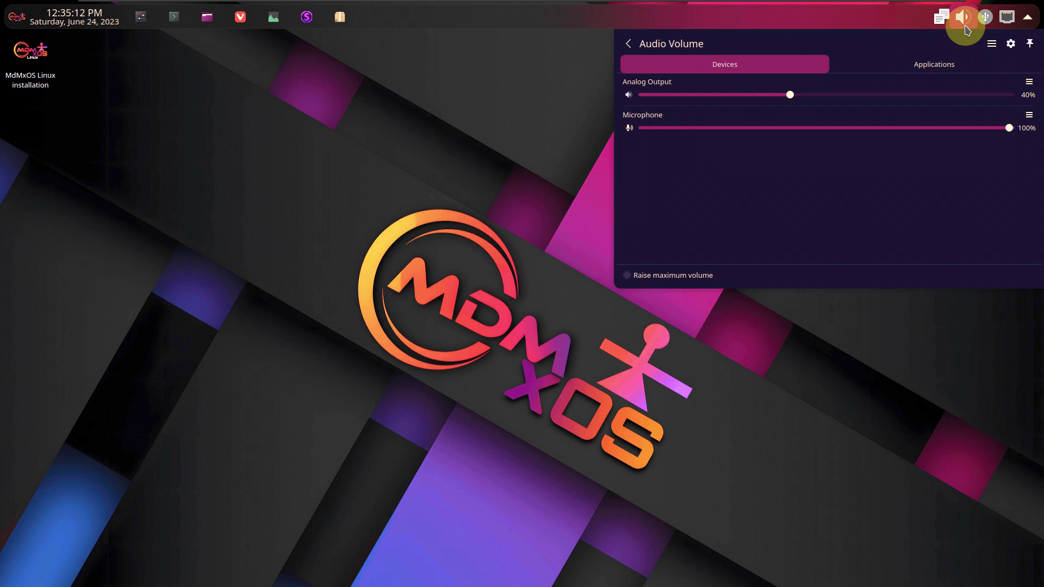
pyautogui.click(933, 65)
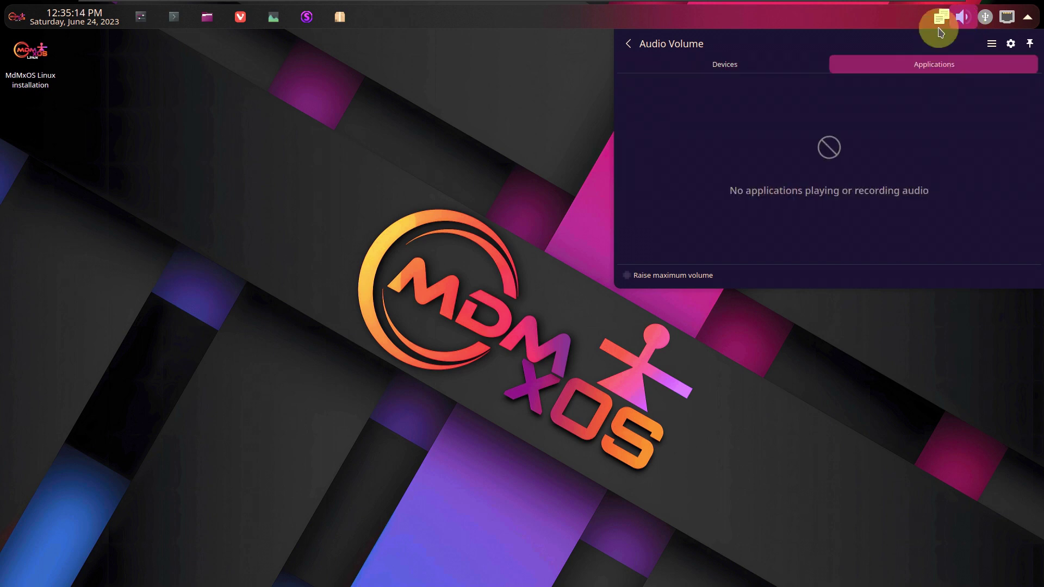
pyautogui.click(941, 20)
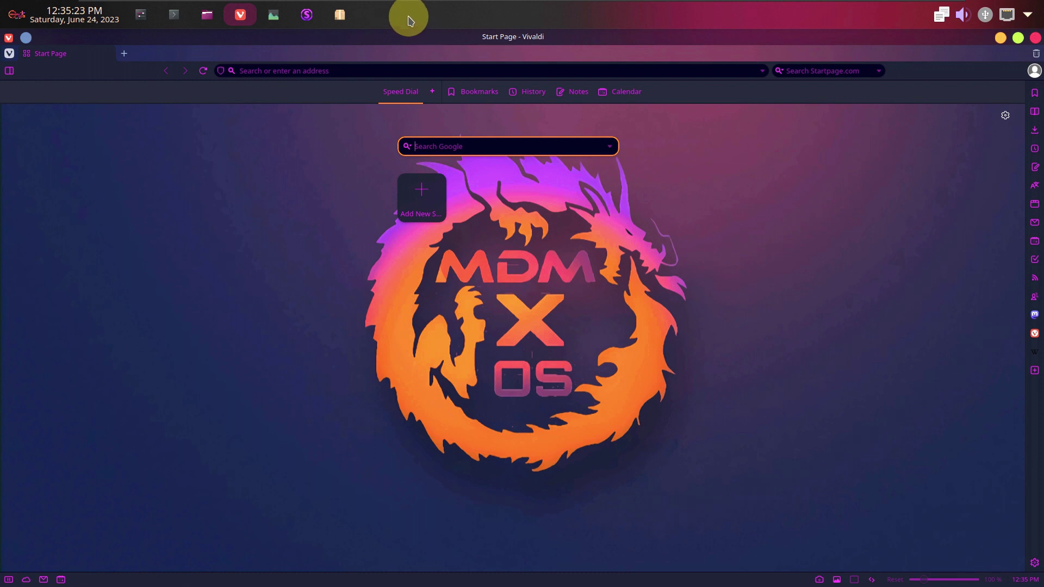
pyautogui.rightClick(409, 21)
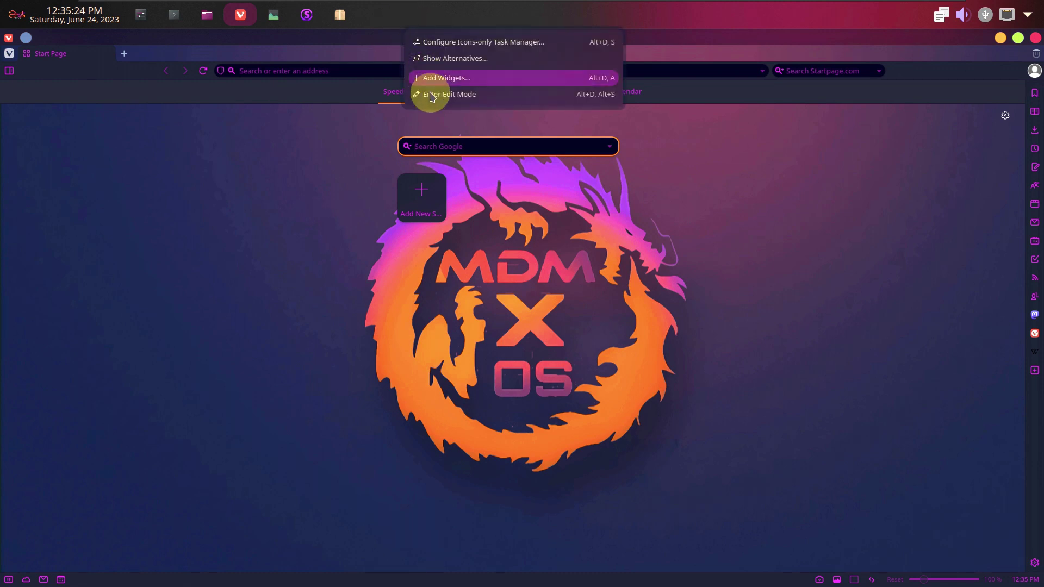
pyautogui.click(182, 223)
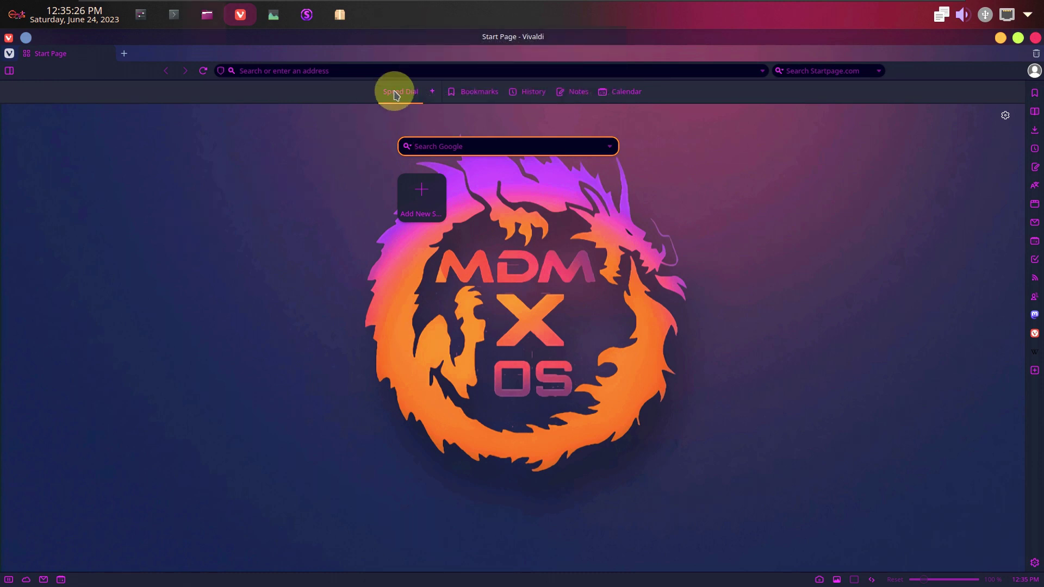
# Search the web for "mdmxos linux" from Vivaldi's address field
pyautogui.click(380, 64)
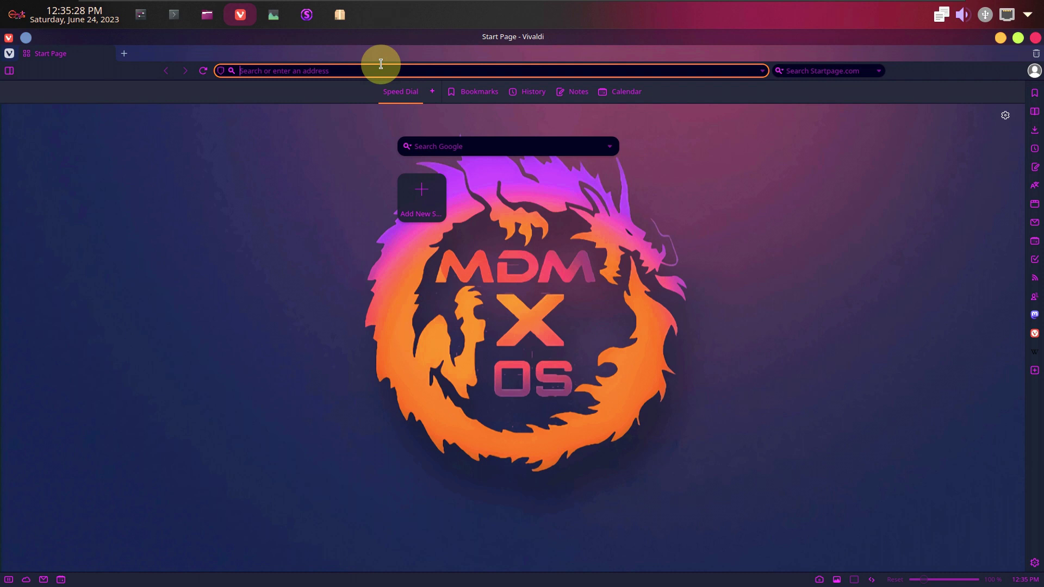
pyautogui.write('mdmxos linux')
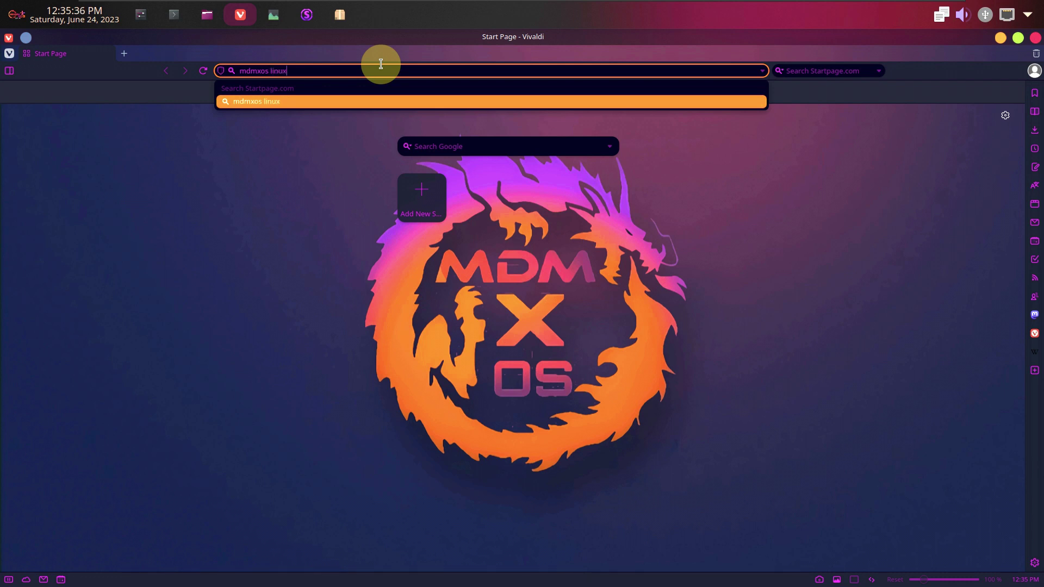
pyautogui.press('Return')
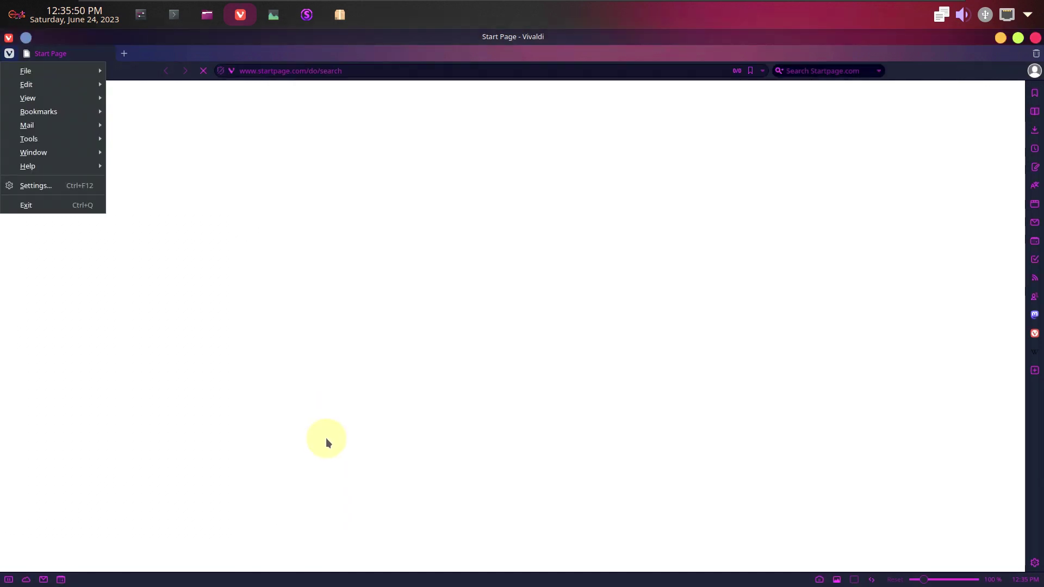
# View Vivaldi's About page with its version details, and close that tab
pyautogui.moveTo(49, 167)
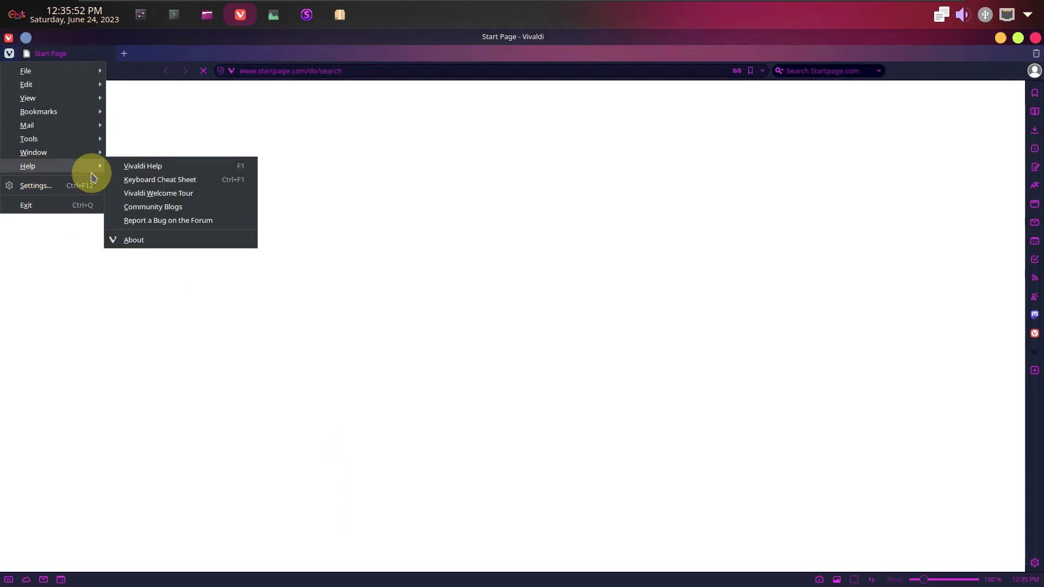
pyautogui.click(160, 238)
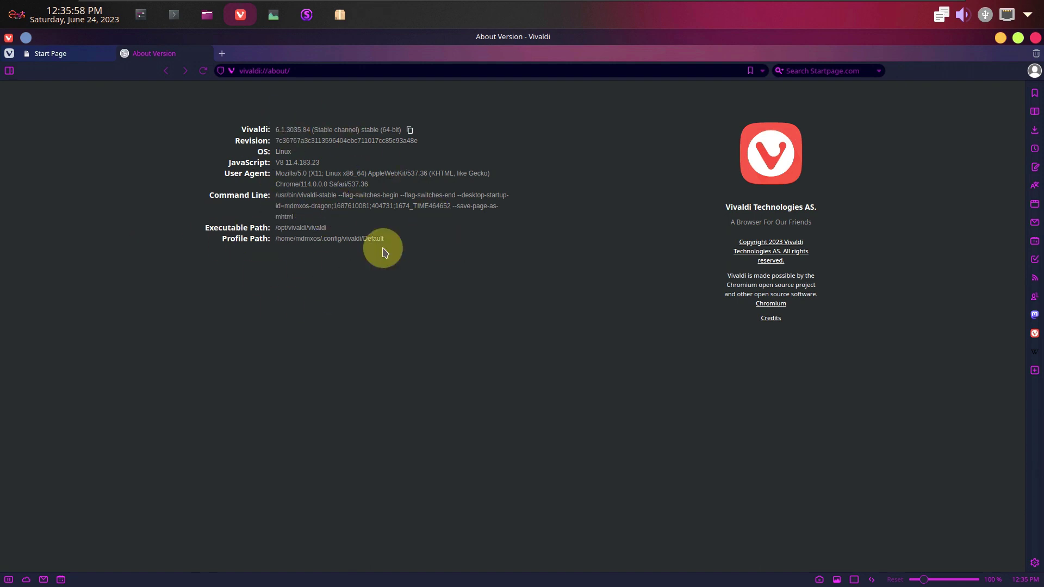
pyautogui.click(204, 54)
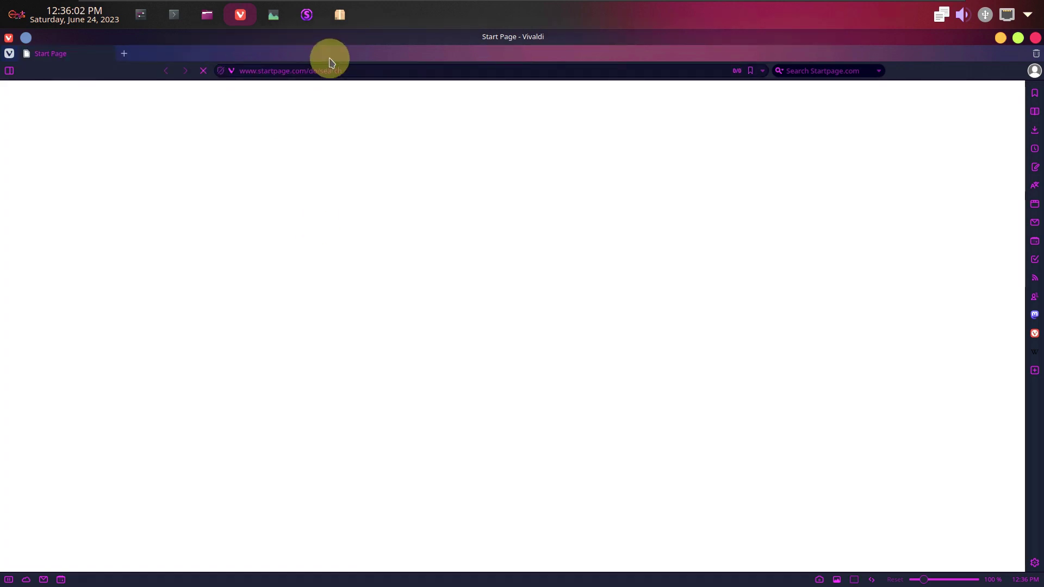
# Try to load google.com in place of the pending "mdmxos linux" search page
pyautogui.click(324, 70)
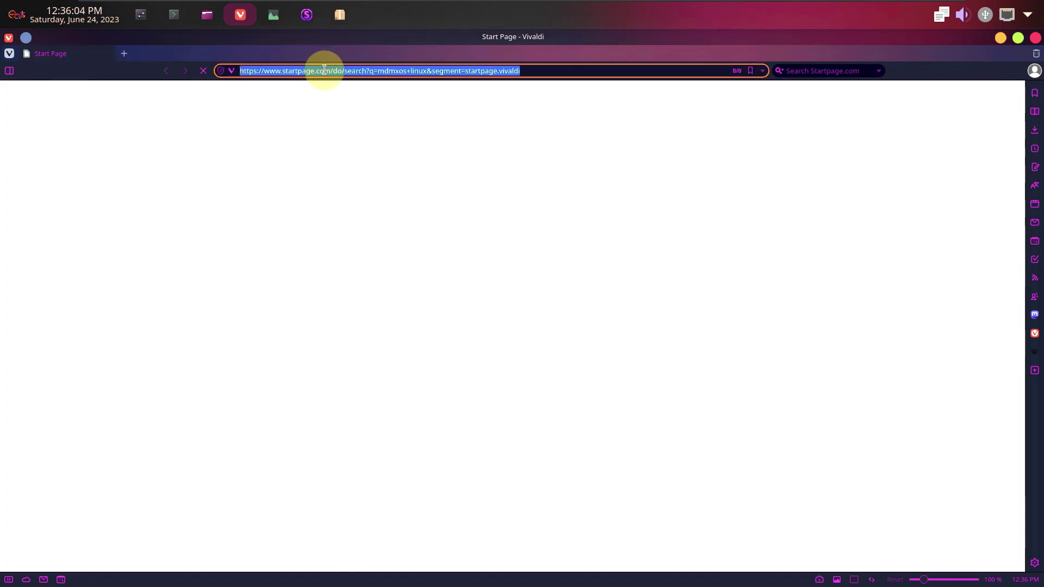
pyautogui.write('google')
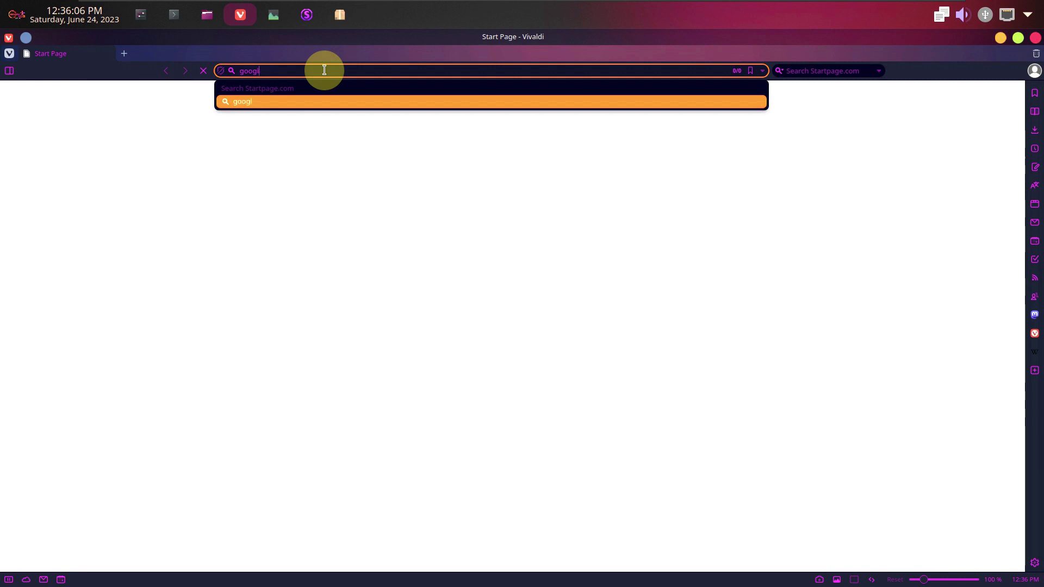
pyautogui.write('.com')
pyautogui.press('Return')
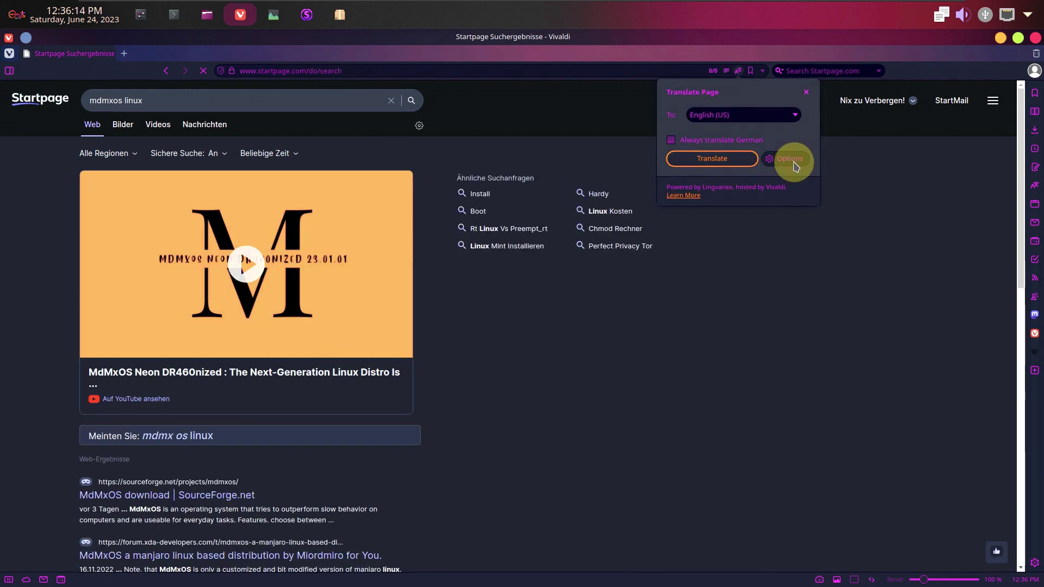
# Translate the search results page to English (US) and open the MdMxOS download result on SourceForge
pyautogui.click(732, 160)
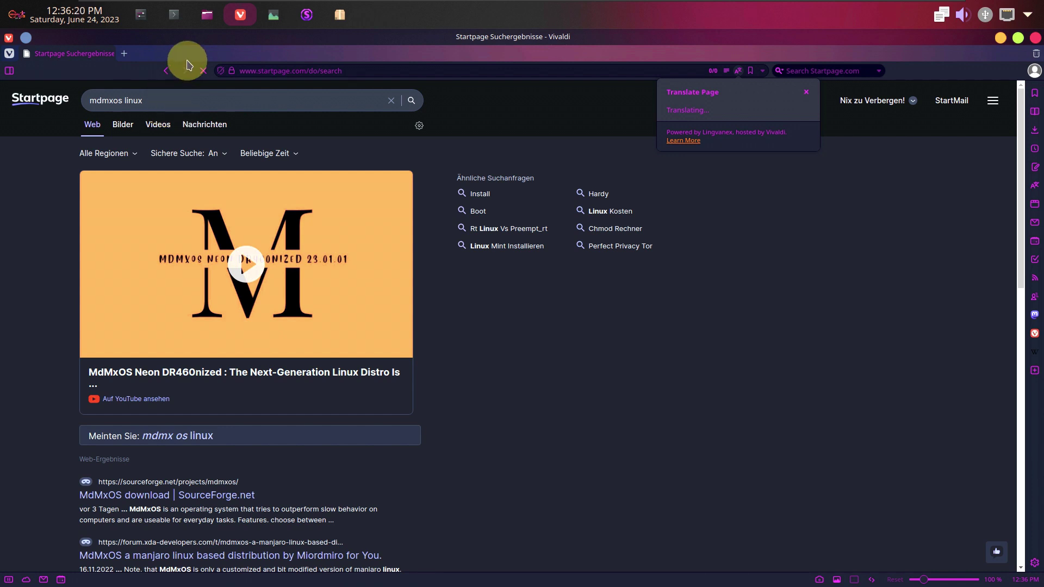
pyautogui.click(152, 494)
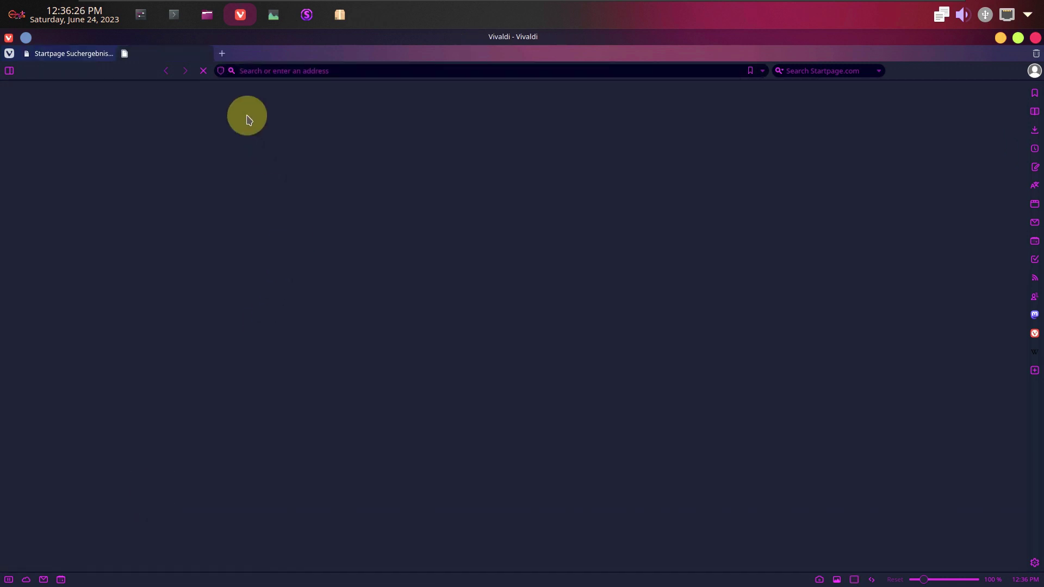
# Load google.com in a new browser tab
pyautogui.click(228, 57)
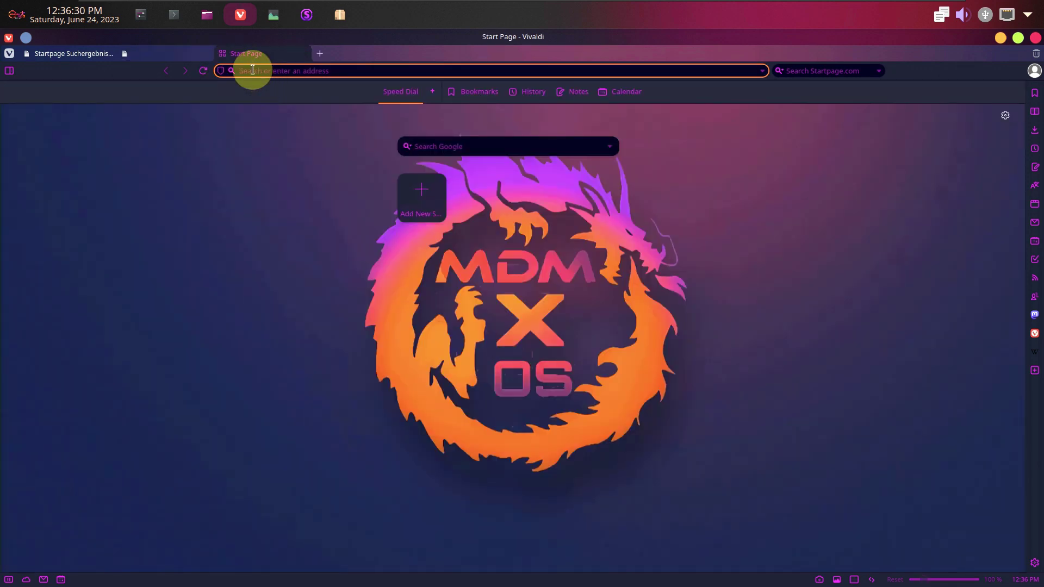
pyautogui.write('google.com')
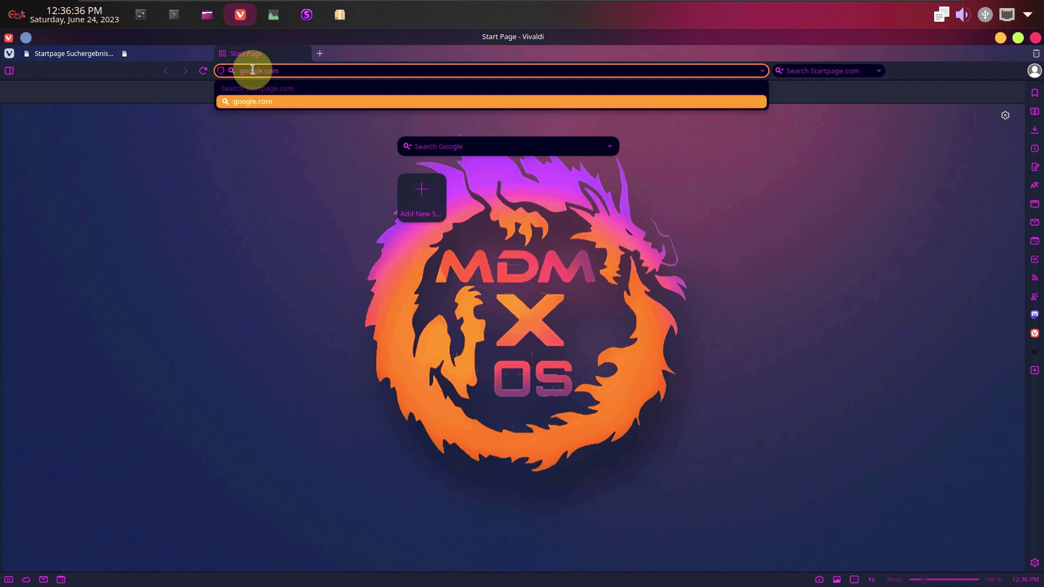
pyautogui.press('Return')
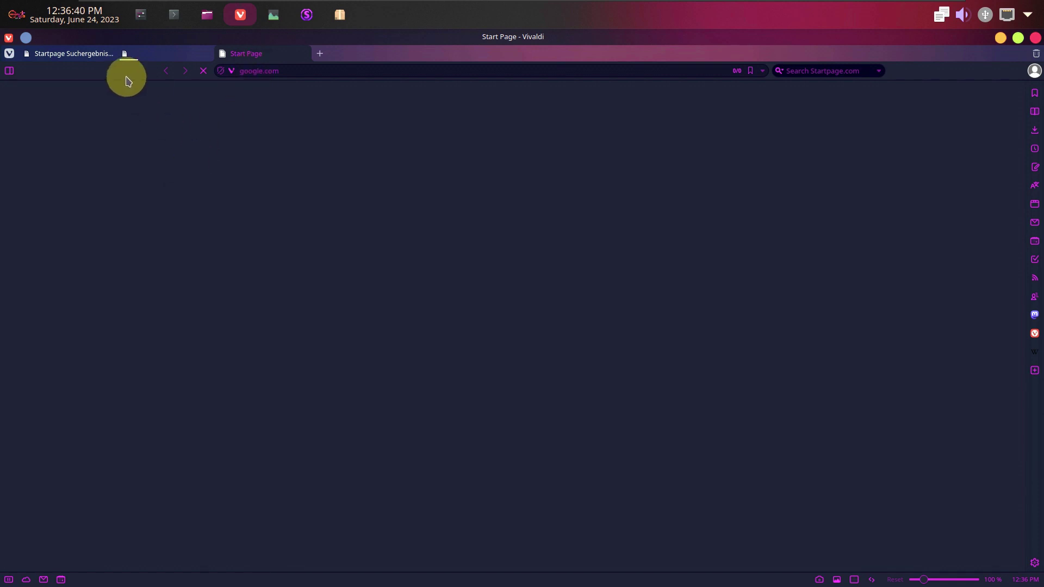
# Check the translated search results against the SourceForge tab, and close the search results tab
pyautogui.moveTo(80, 55)
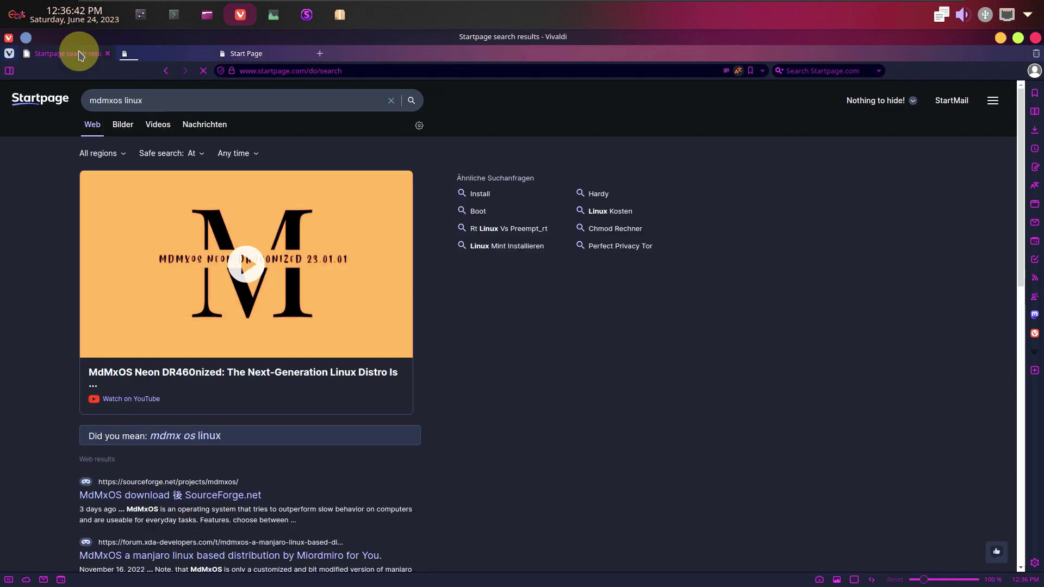
pyautogui.click(141, 55)
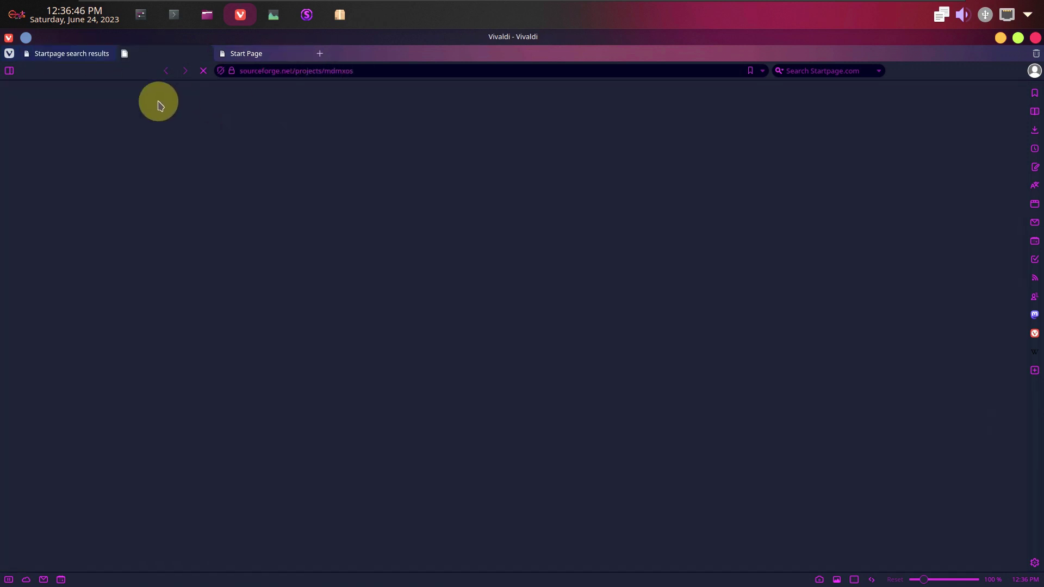
pyautogui.click(109, 53)
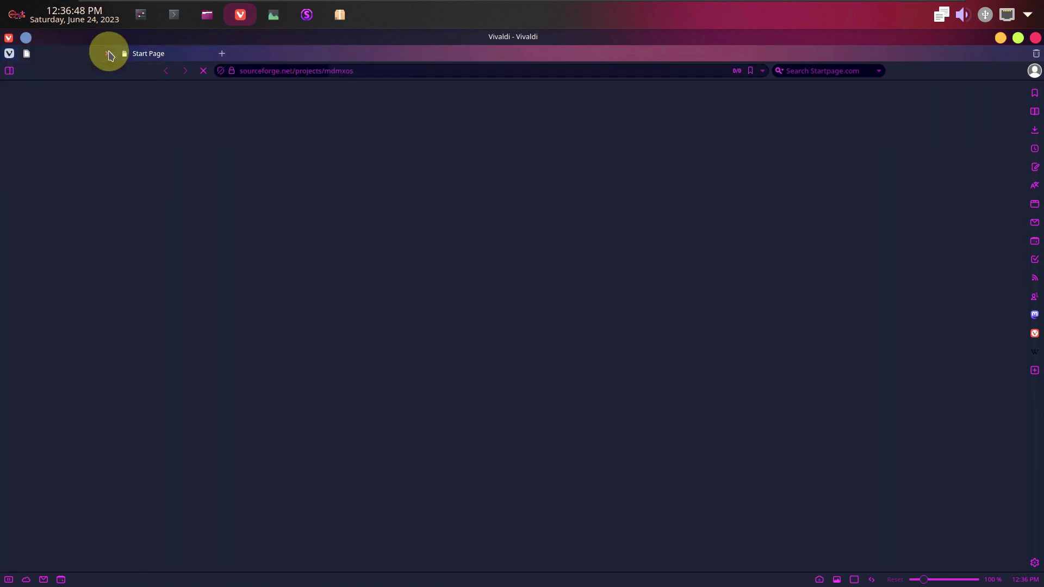
# Check the loading of the google.com tab and return to the MdMxOS project page on SourceForge
pyautogui.moveTo(373, 67); pyautogui.dragTo(226, 67)
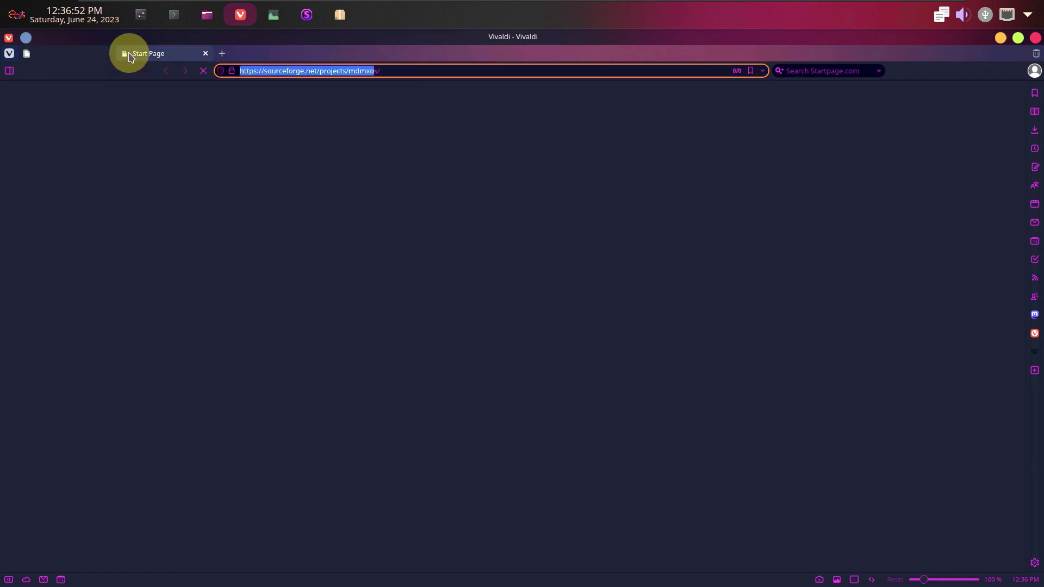
pyautogui.click(147, 57)
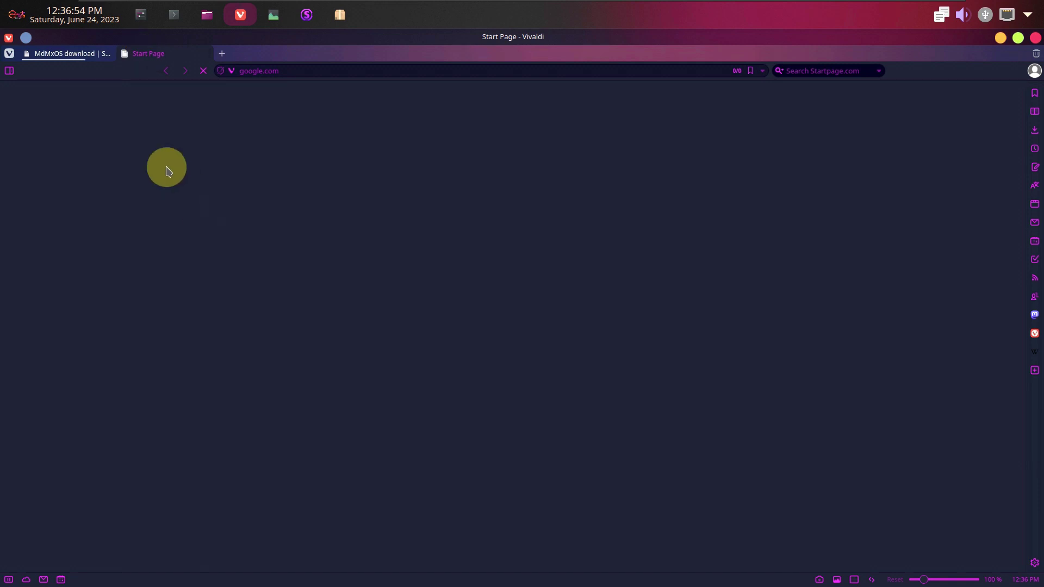
pyautogui.click(68, 63)
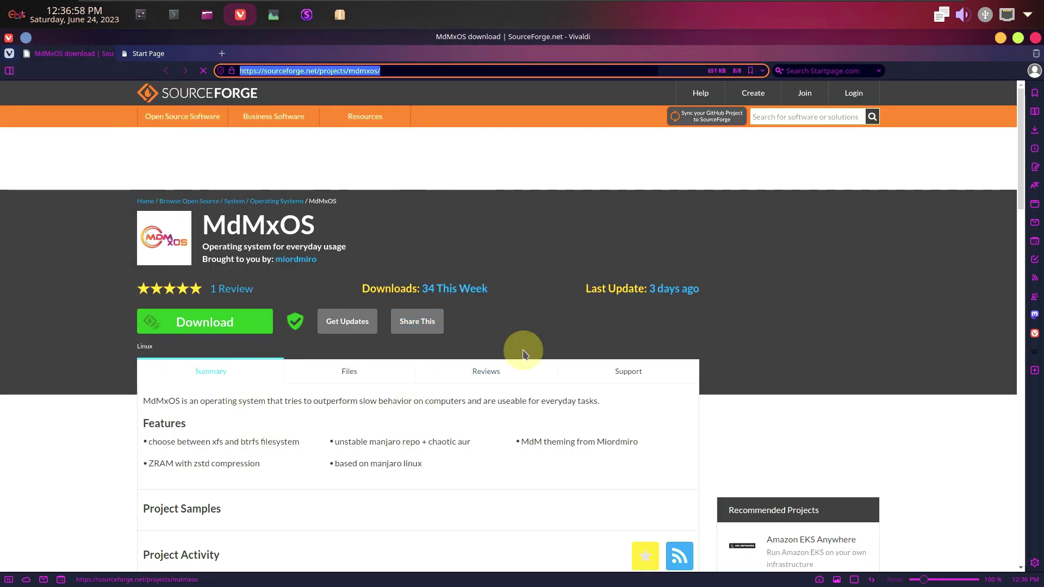
# Request the latest MdMxOS version from the project's Files page, and minimize the browser window
pyautogui.click(345, 375)
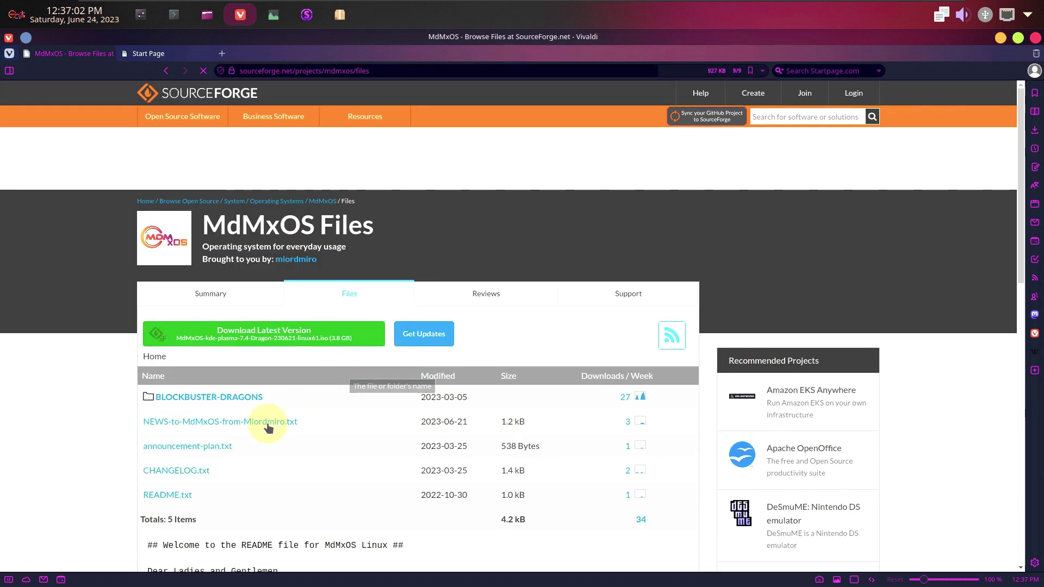
pyautogui.click(248, 347)
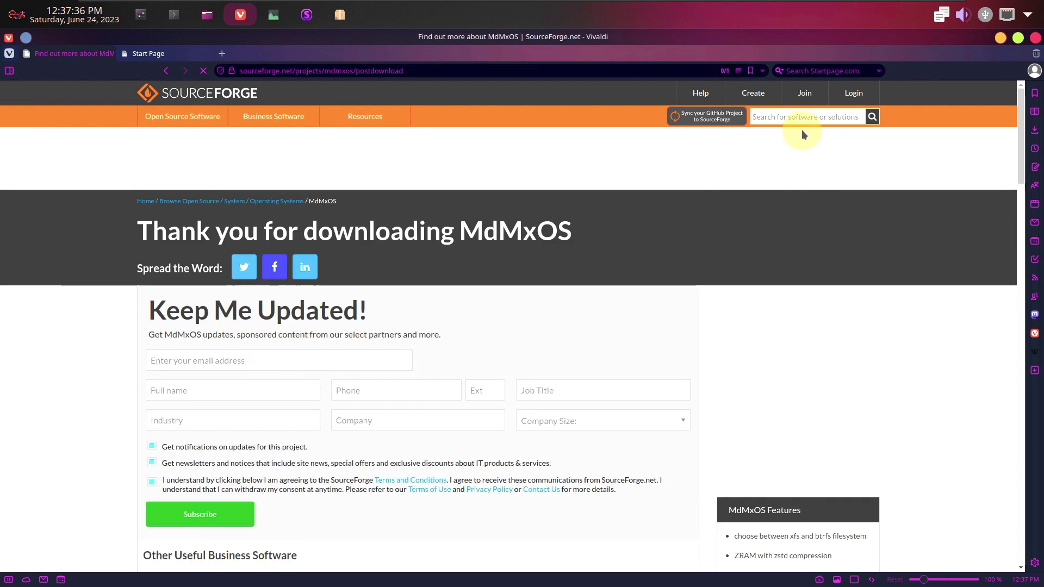
pyautogui.click(1001, 37)
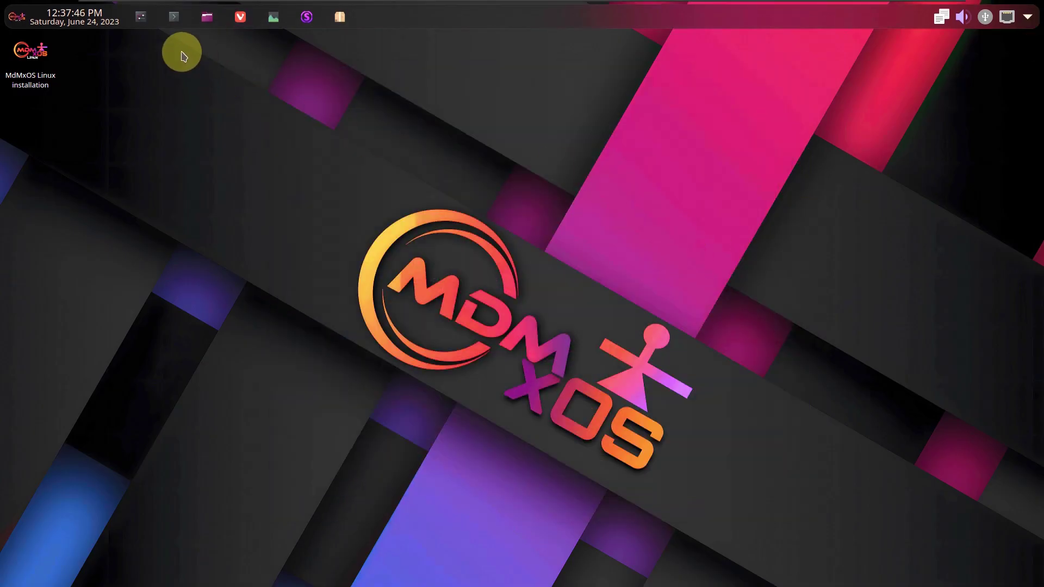
# Browse the Development, Graphics, Internet, Multimedia and Office categories of the application launcher
pyautogui.click(15, 21)
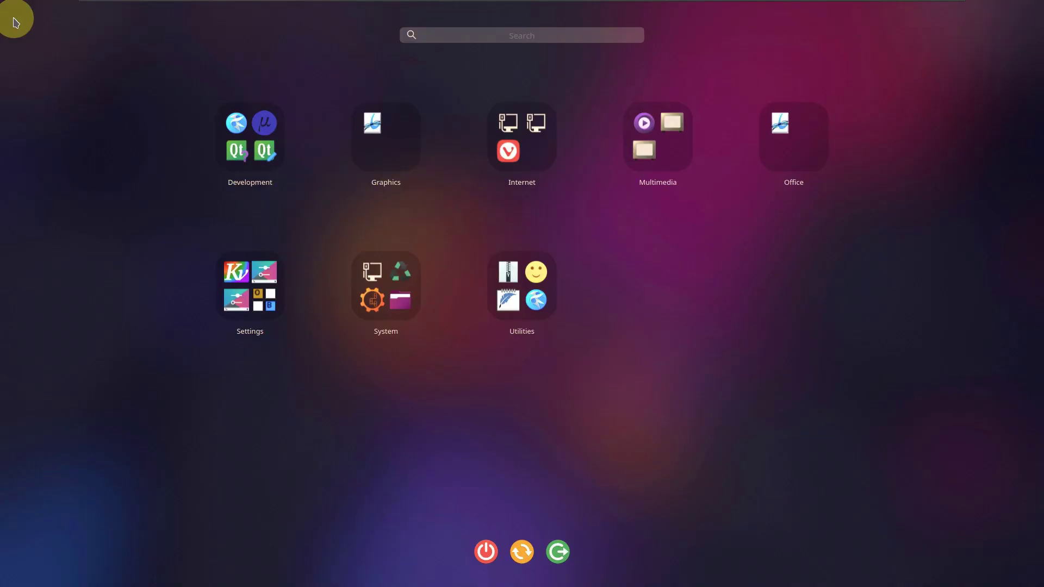
pyautogui.click(272, 129)
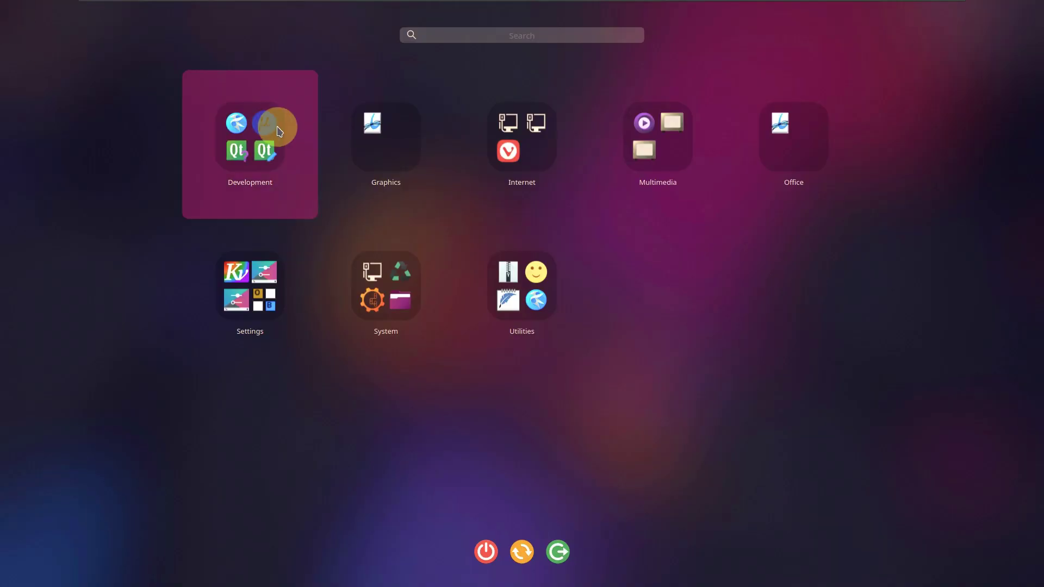
pyautogui.click(709, 396)
pyautogui.click(373, 131)
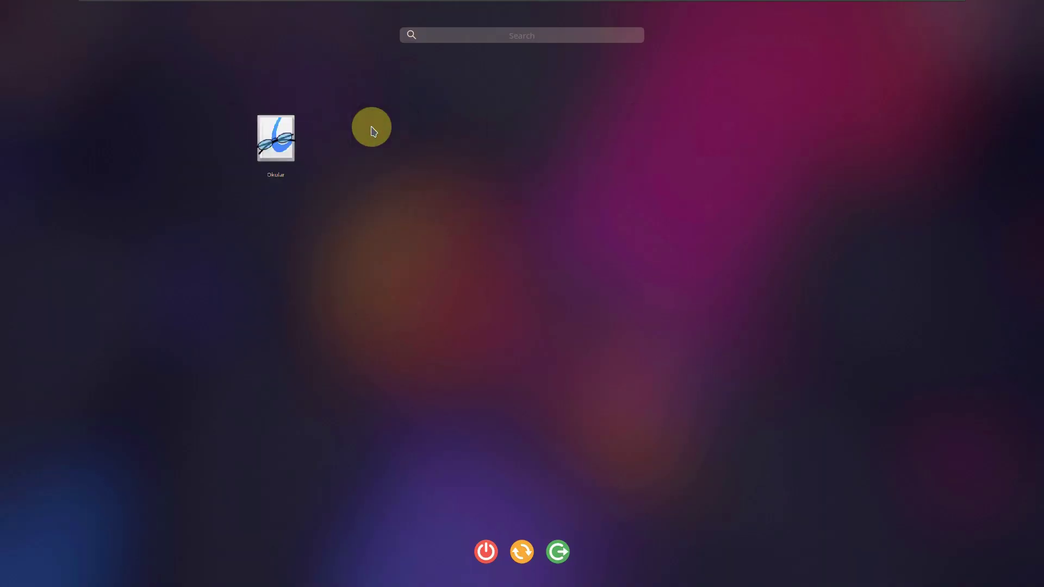
pyautogui.click(669, 329)
pyautogui.click(533, 136)
pyautogui.click(721, 375)
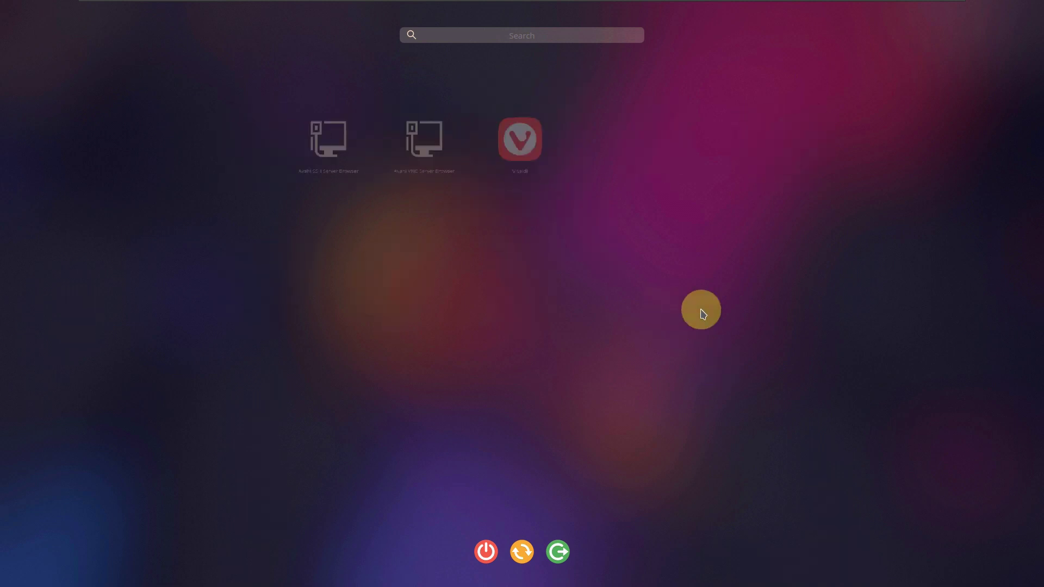
pyautogui.click(664, 156)
pyautogui.click(758, 468)
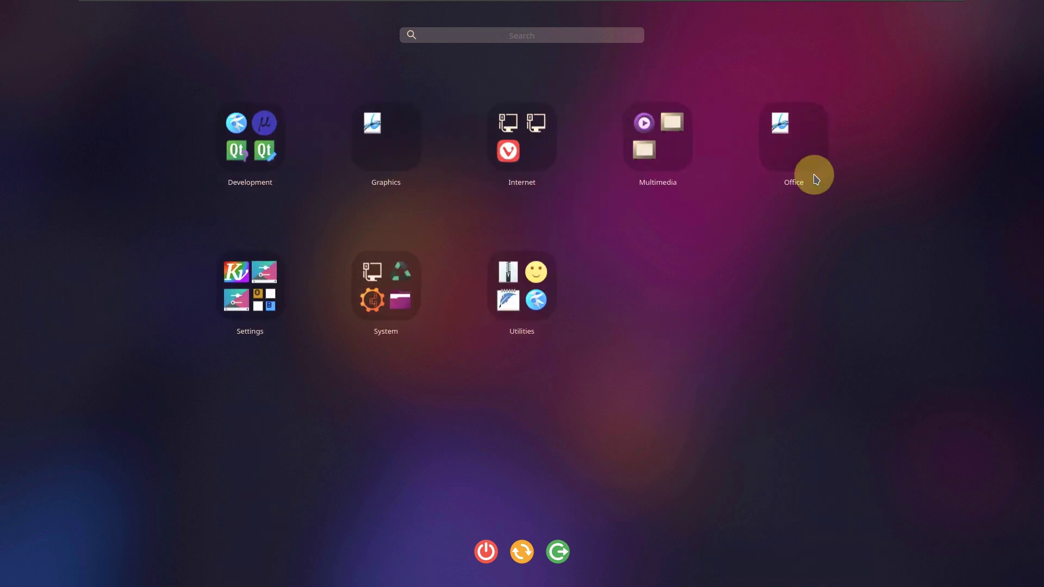
pyautogui.click(810, 171)
pyautogui.click(825, 466)
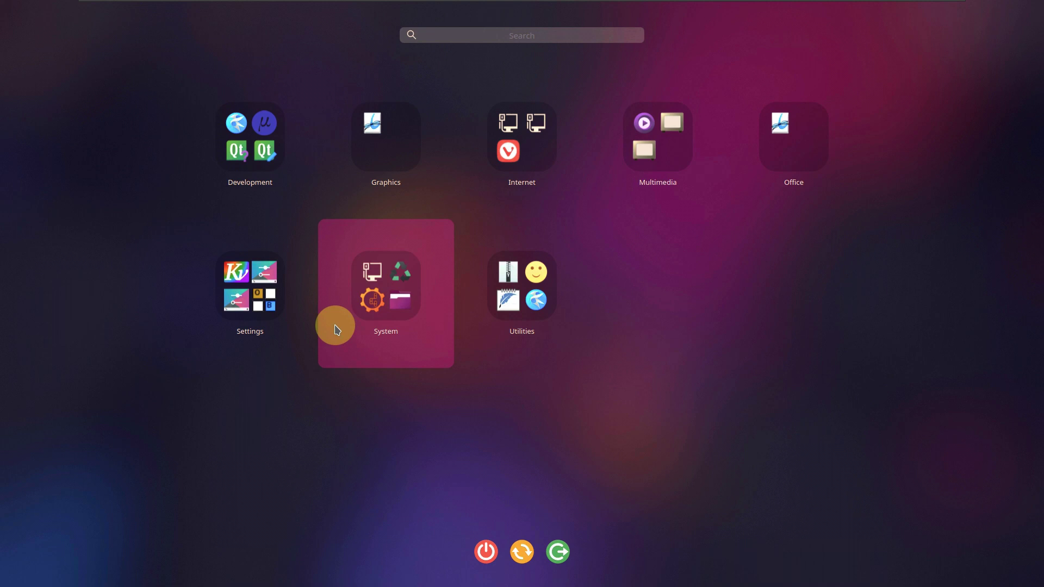
# Look through the applications in the launcher's Settings and System categories, down to the end of the System list
pyautogui.click(272, 316)
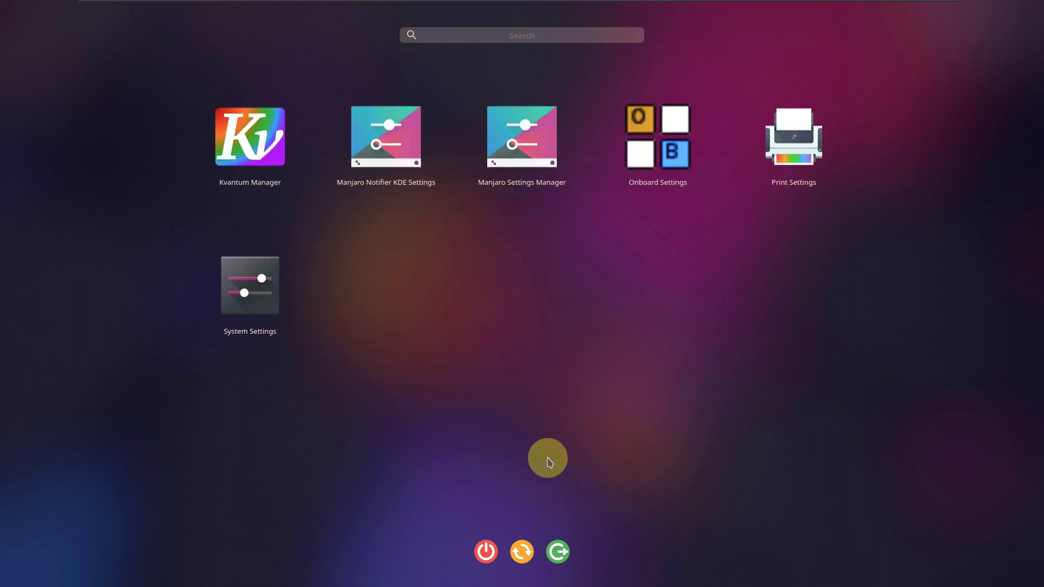
pyautogui.click(549, 463)
pyautogui.click(385, 318)
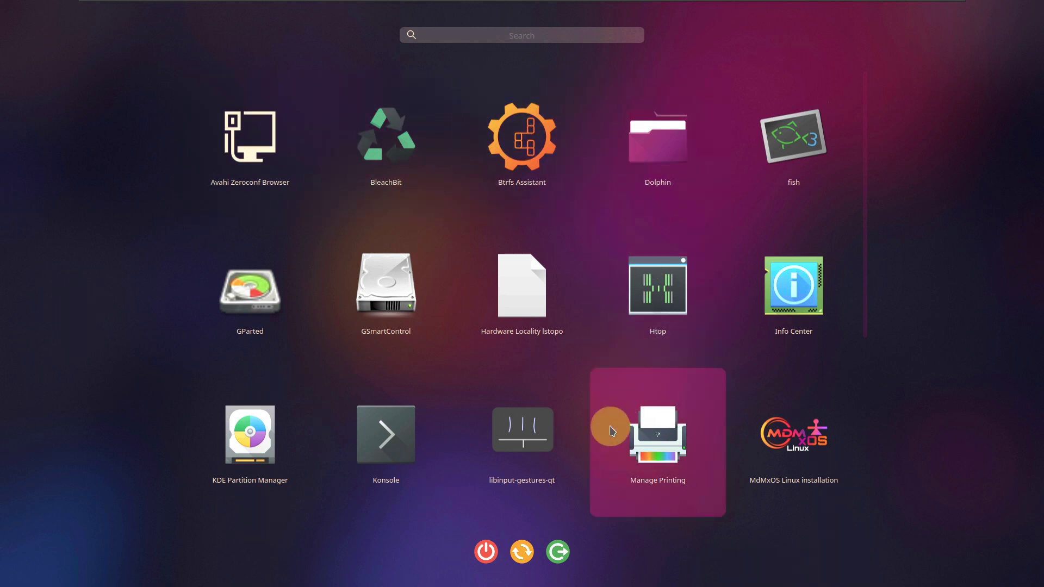
pyautogui.scroll(-2, 610, 430)
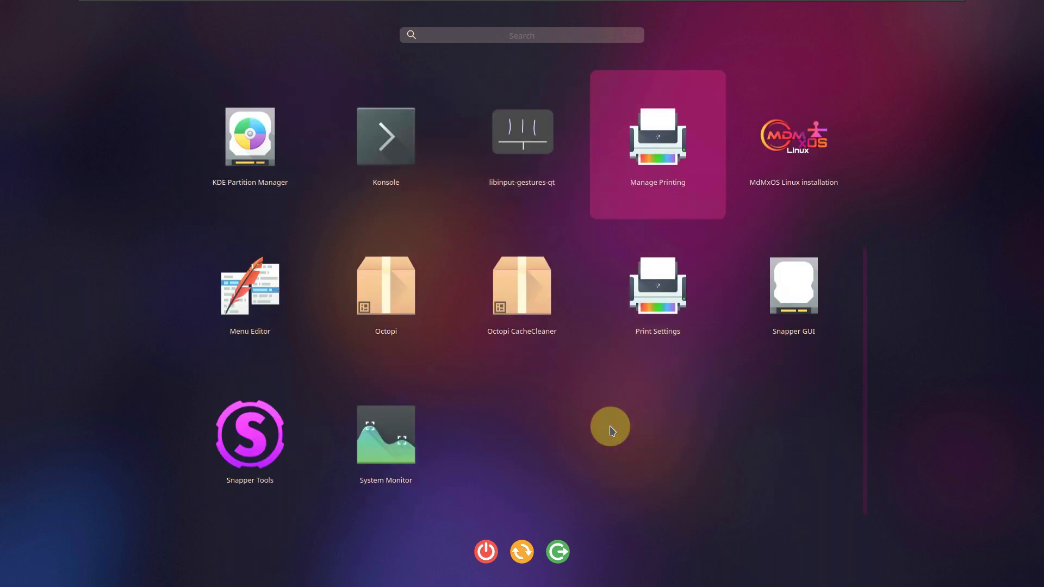
pyautogui.click(610, 431)
# Launch FeatherPad from the Utilities category, enter "youtube.com/9to5linux" in the untitled document and select that line
pyautogui.click(526, 300)
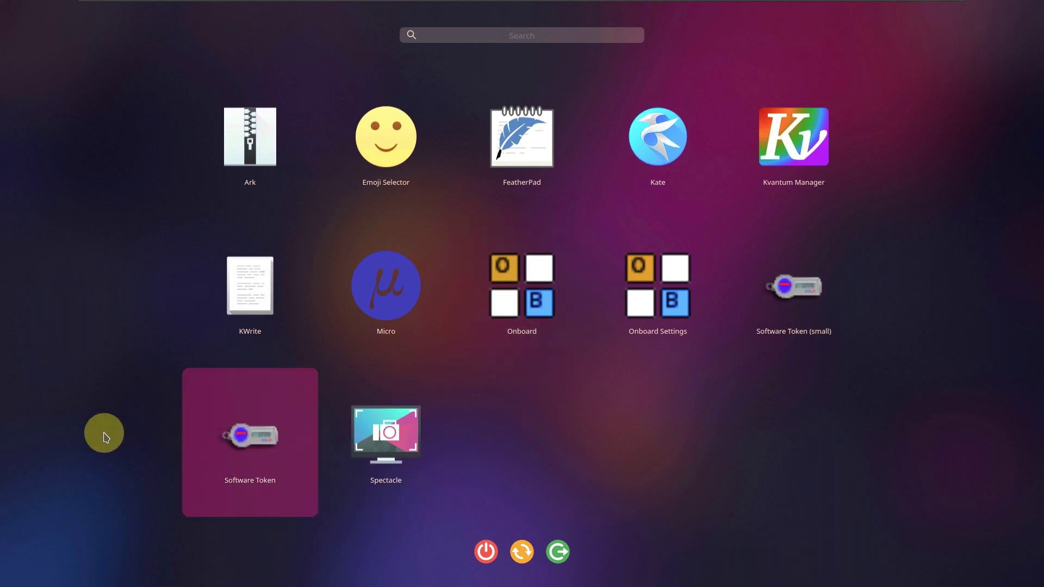
pyautogui.click(522, 145)
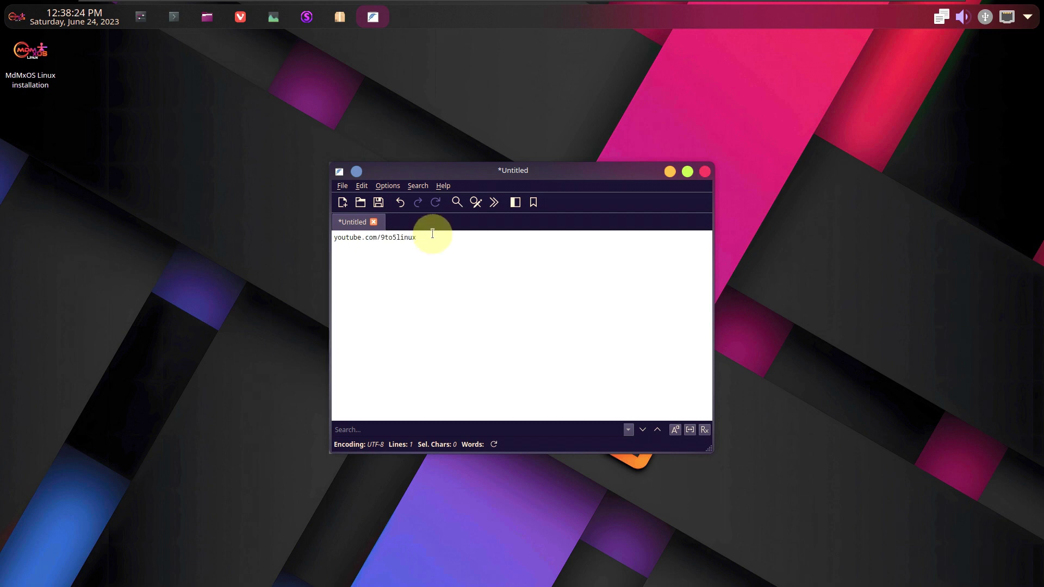
pyautogui.moveTo(423, 233); pyautogui.dragTo(326, 233)
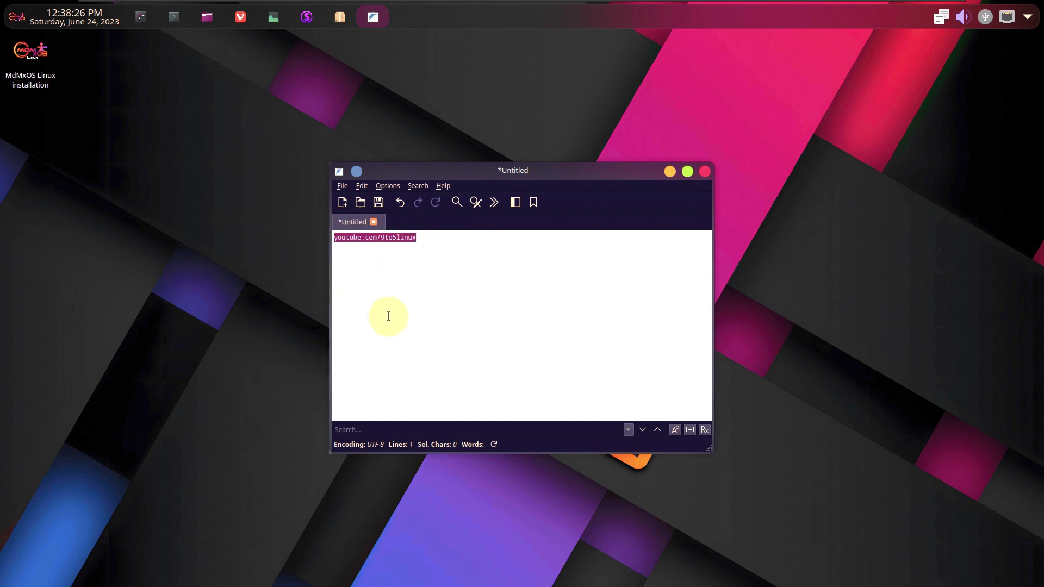
# View FeatherPad's About information and close it
pyautogui.click(443, 185)
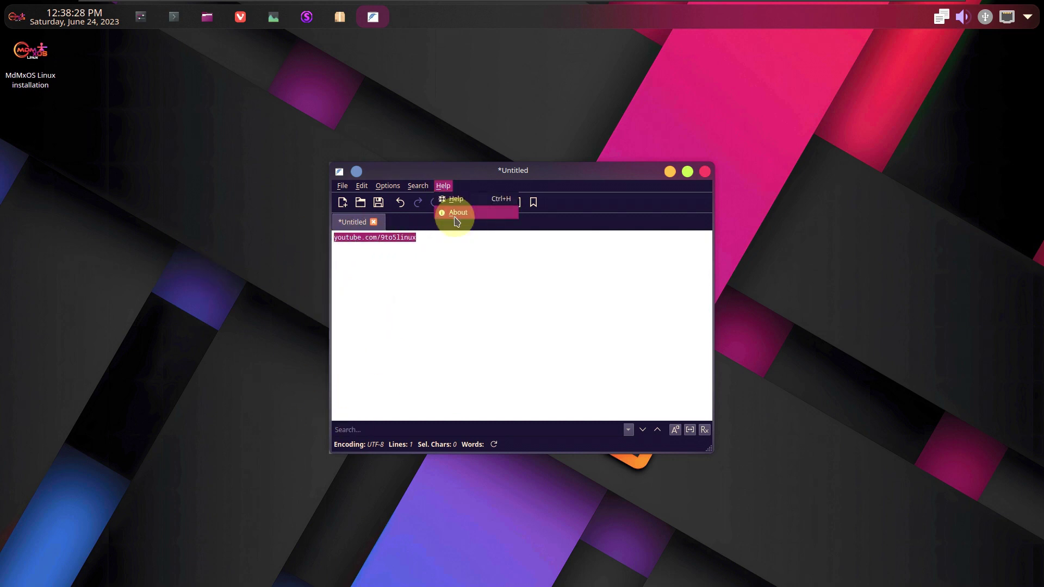
pyautogui.press('Return')
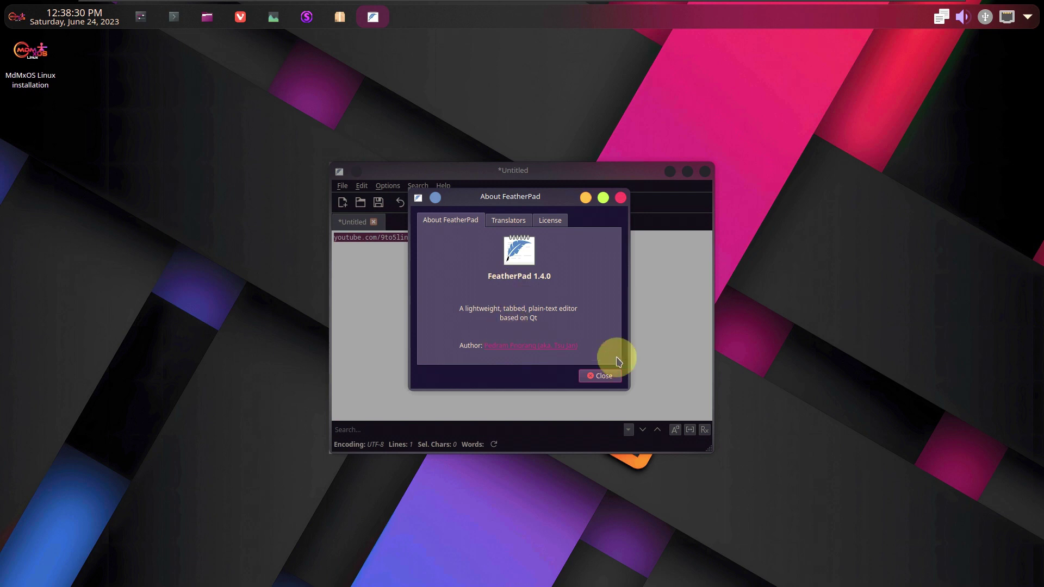
pyautogui.click(602, 376)
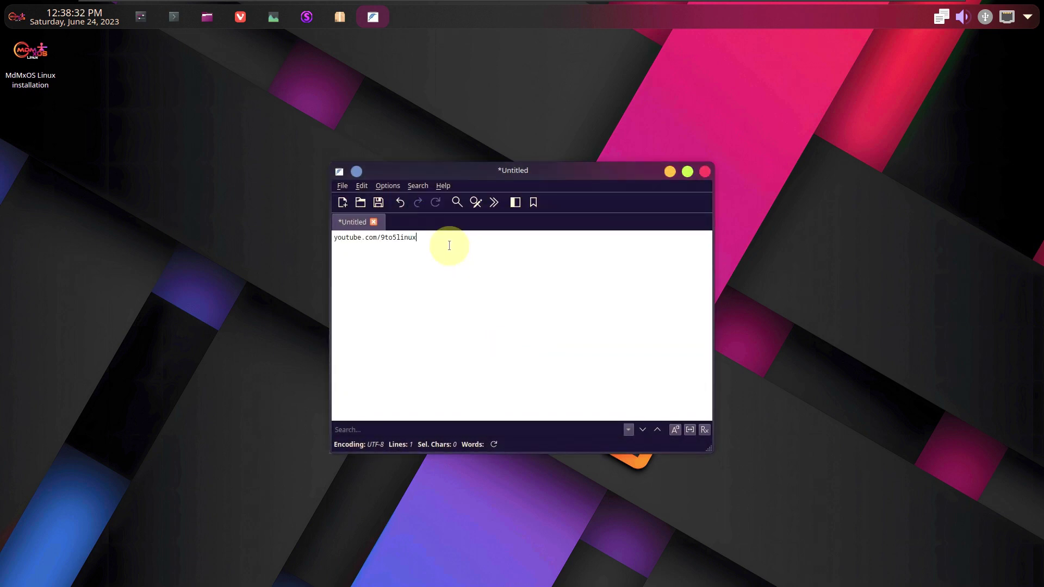
# Add the word "subscribe" below the web address, separated from it by a blank line
pyautogui.press('Return')
pyautogui.press('Return')
pyautogui.write('s')
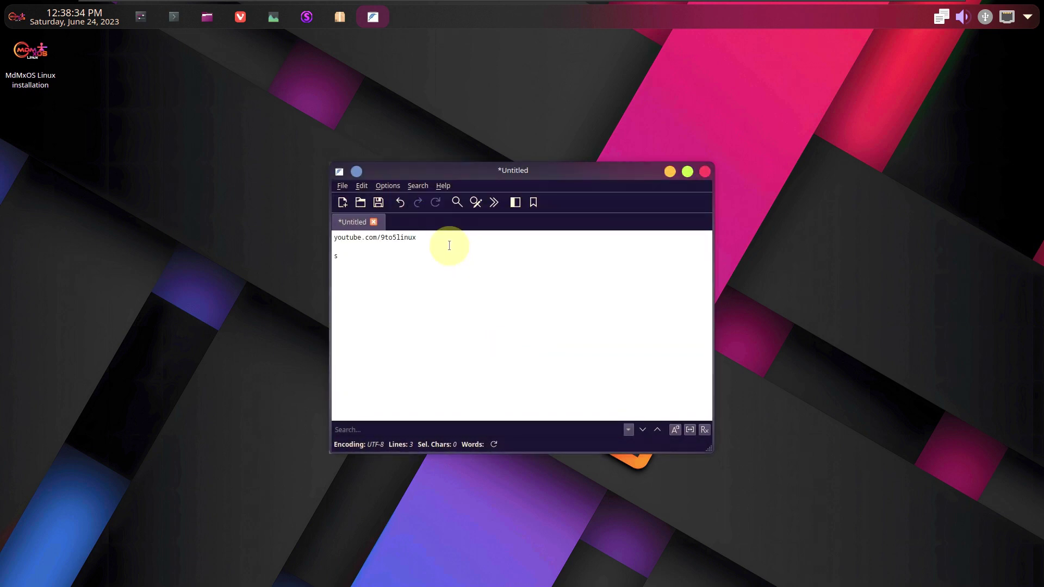
pyautogui.write('ubscribe')
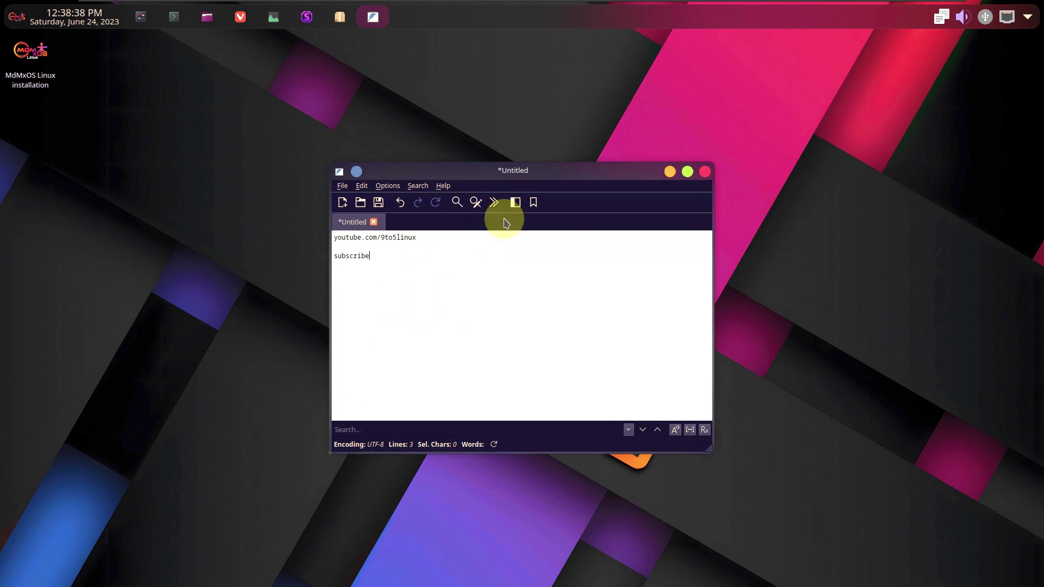
# View FeatherPad's About information again, then close the editor without saving the untitled document
pyautogui.click(443, 186)
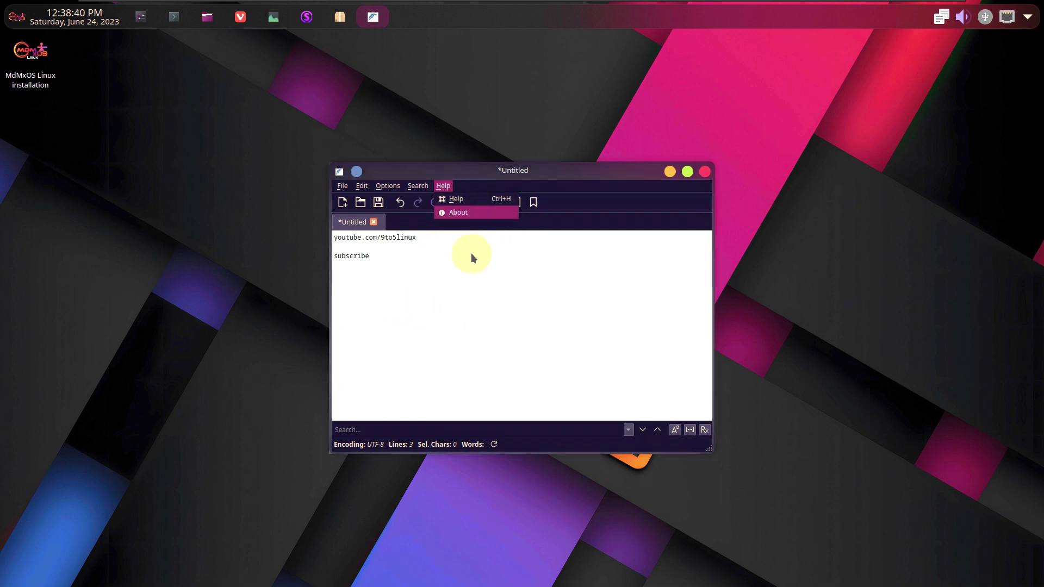
pyautogui.click(457, 213)
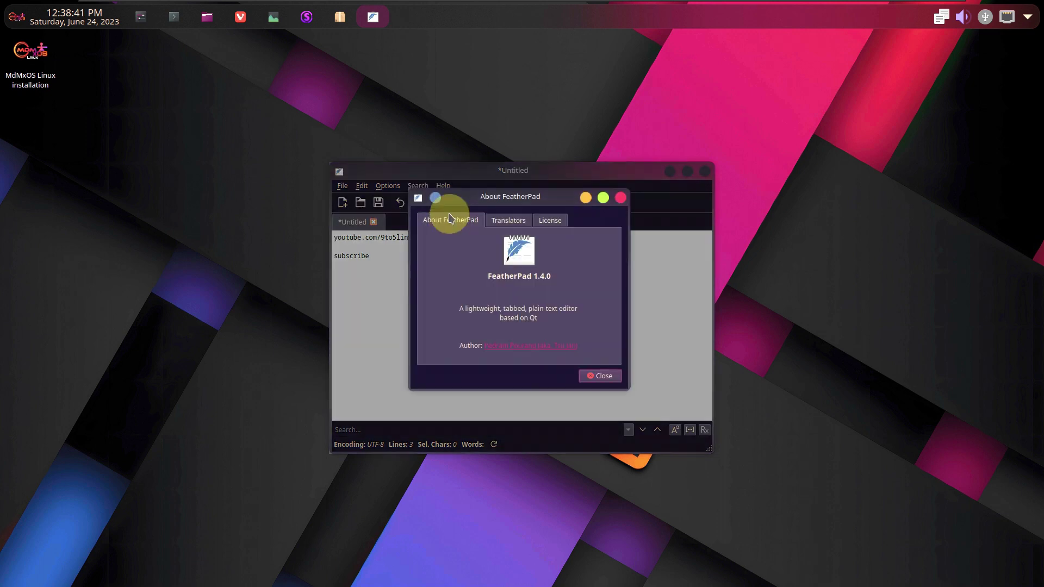
pyautogui.click(620, 197)
pyautogui.click(704, 171)
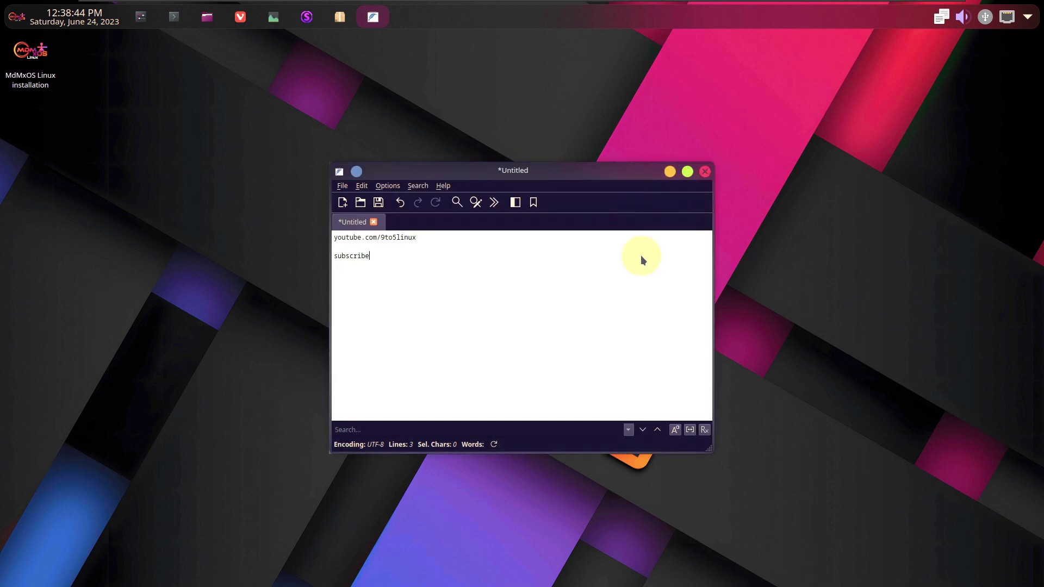
pyautogui.click(530, 314)
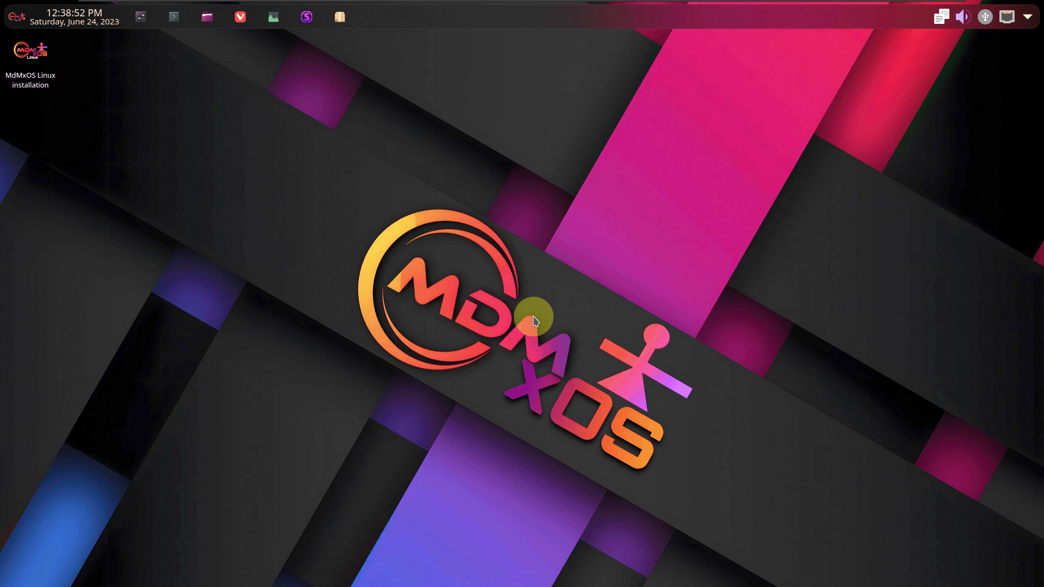
# Open the desktop and wallpaper configuration in a maximized window and look through the available wallpaper thumbnails
pyautogui.rightClick(176, 90)
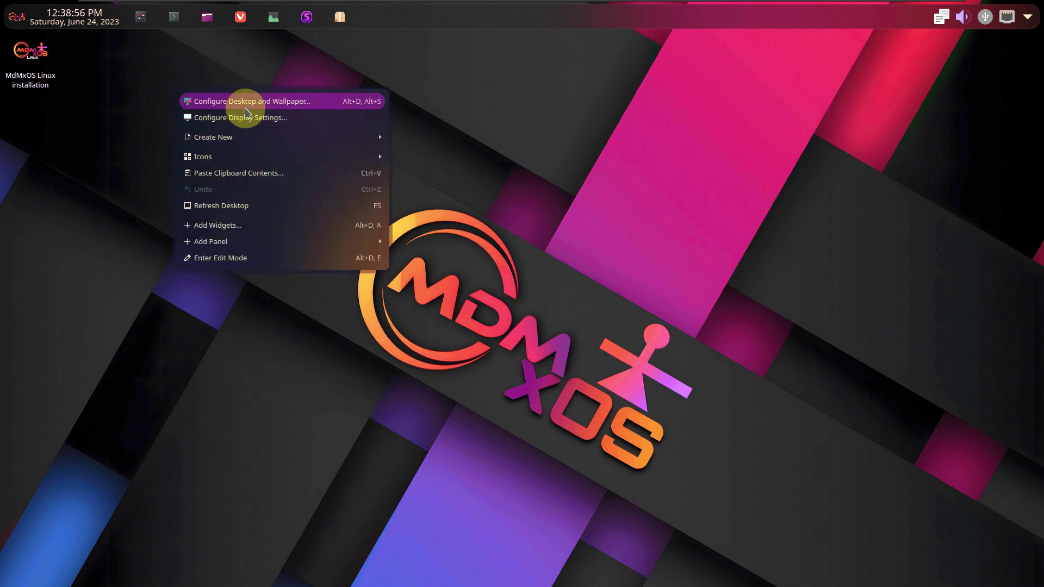
pyautogui.click(244, 102)
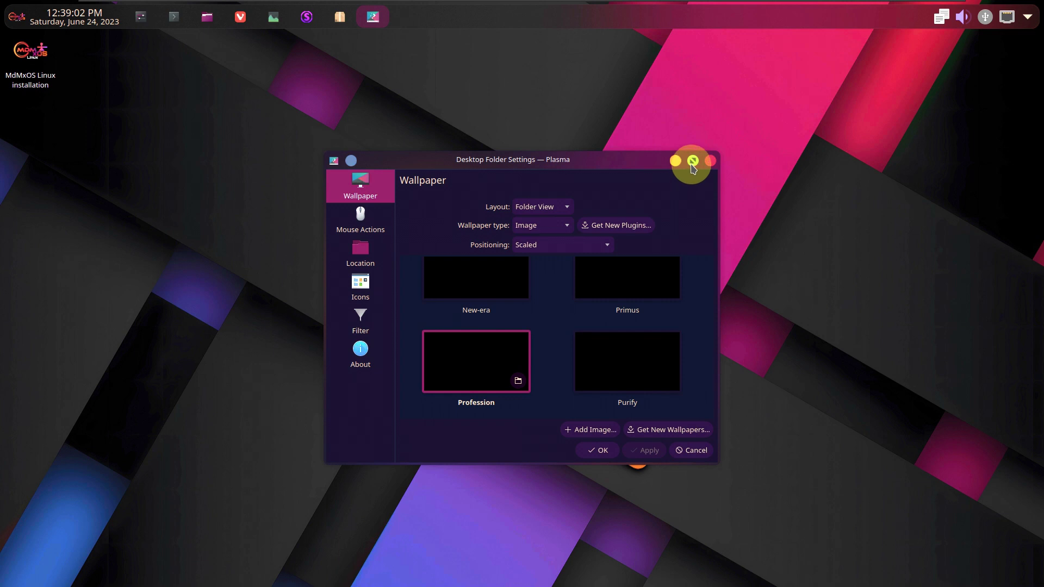
pyautogui.click(693, 162)
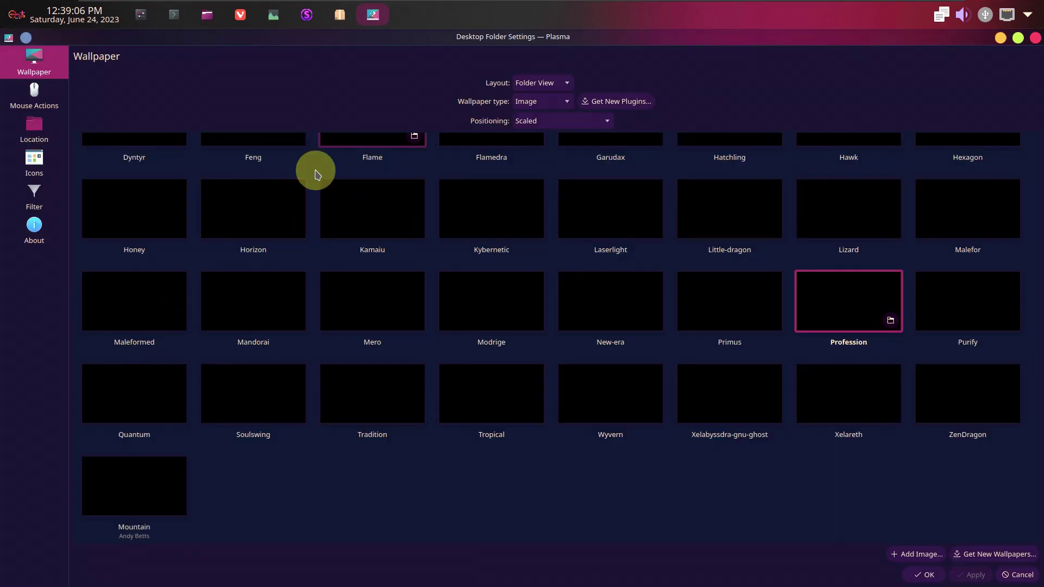
pyautogui.scroll(1, 158, 334)
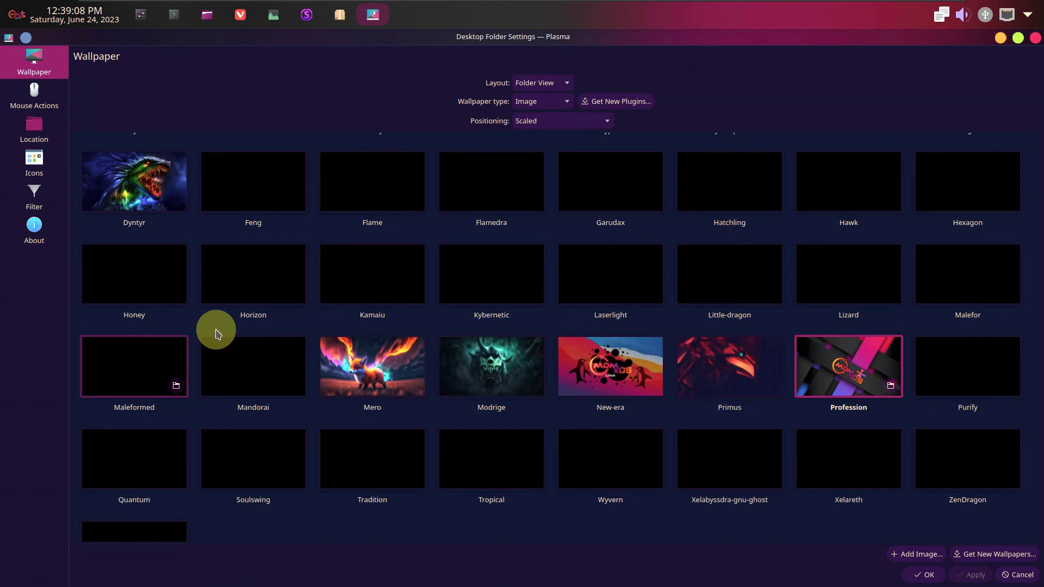
pyautogui.scroll(2, 257, 333)
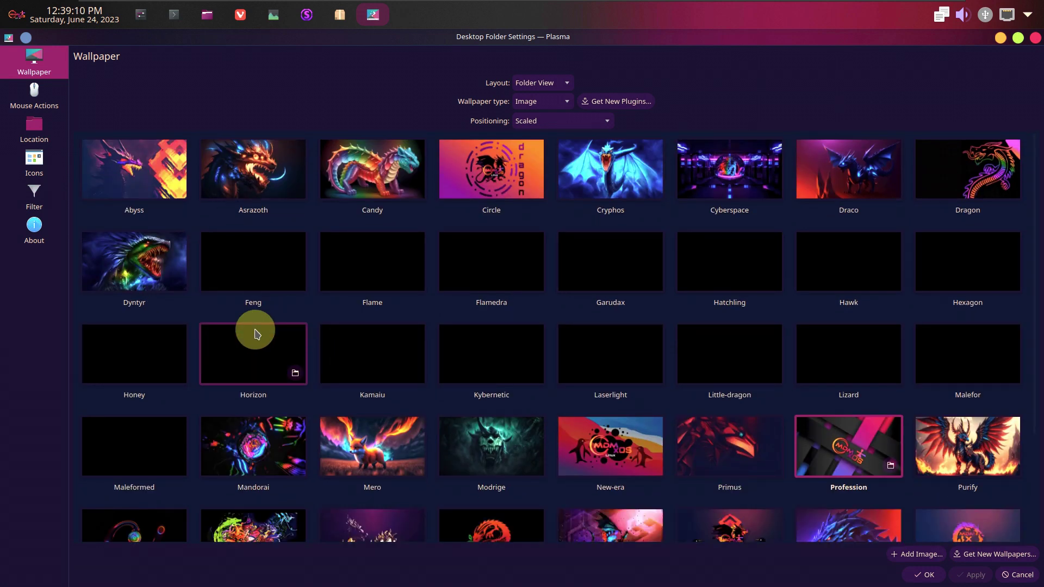
pyautogui.scroll(-1, 256, 333)
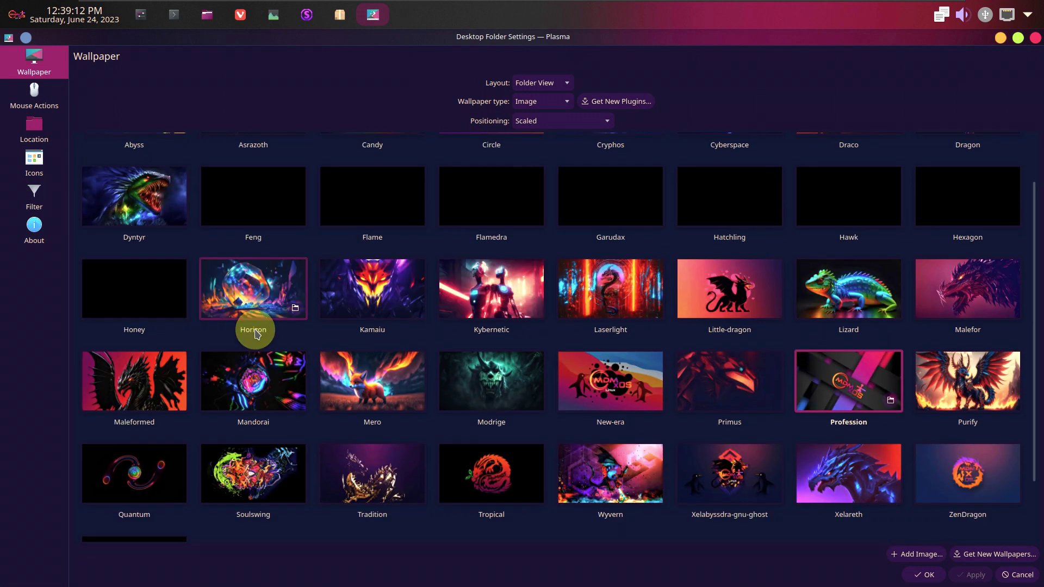
pyautogui.scroll(-1, 257, 333)
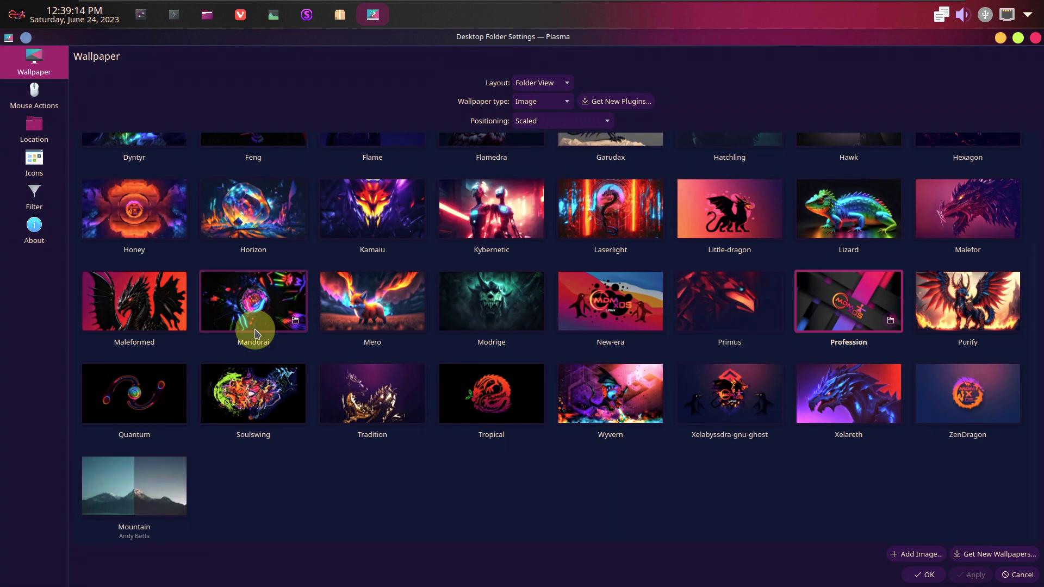
pyautogui.scroll(2, 256, 333)
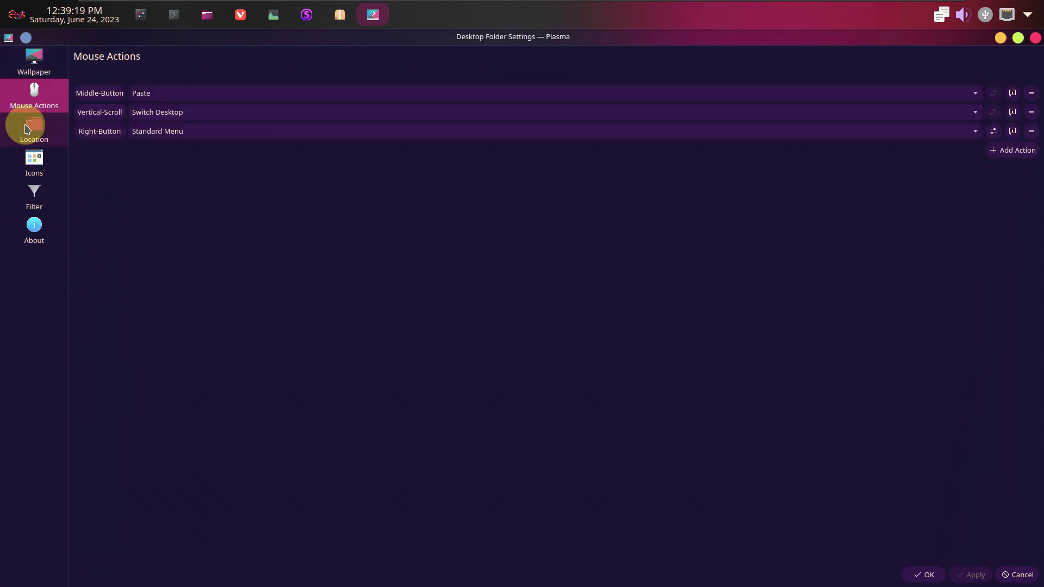
# View the Location, Icons and About pages of the desktop folder settings, then close the settings window
pyautogui.click(30, 124)
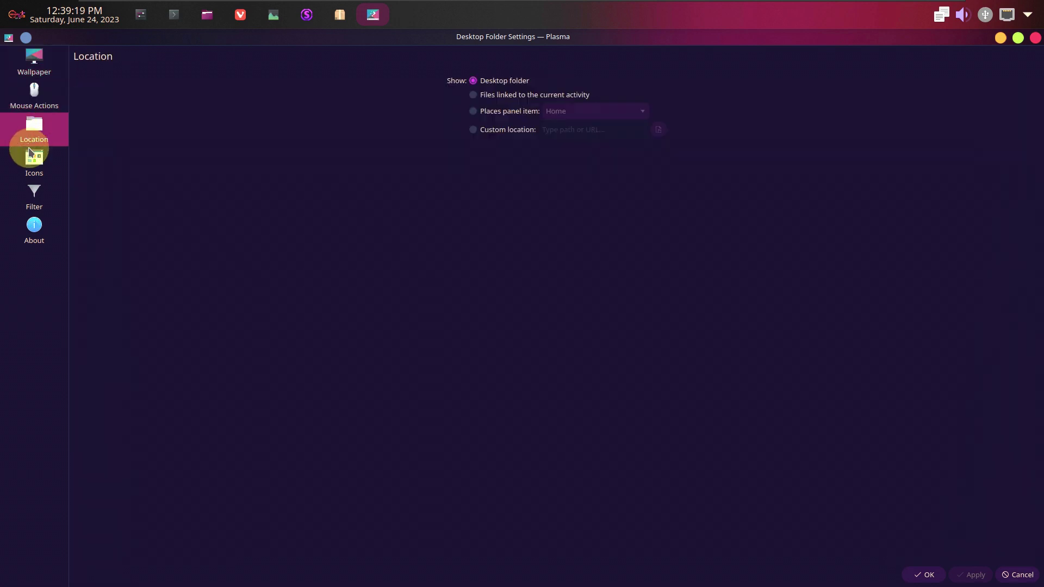
pyautogui.click(32, 177)
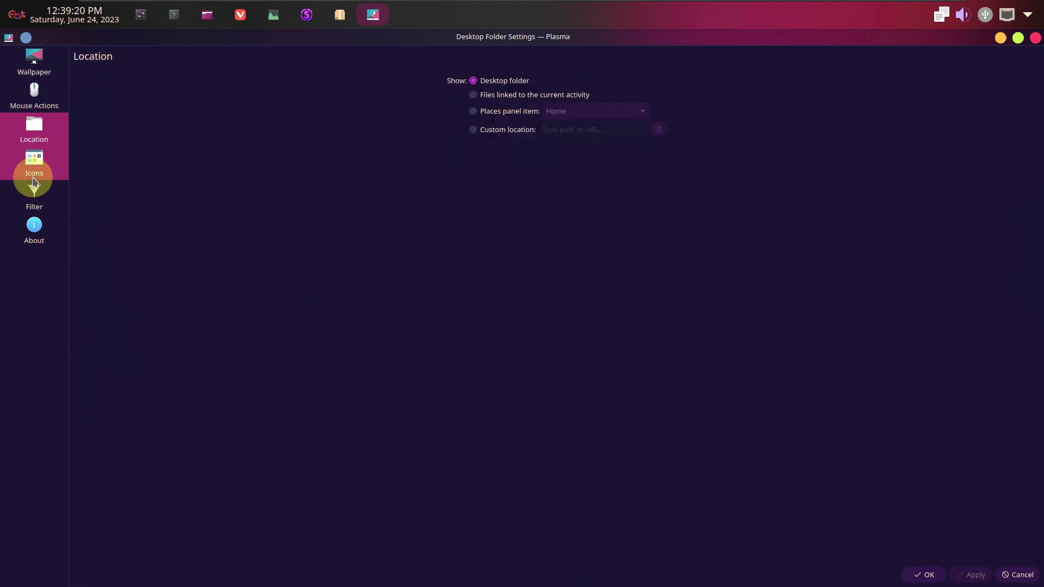
pyautogui.click(43, 228)
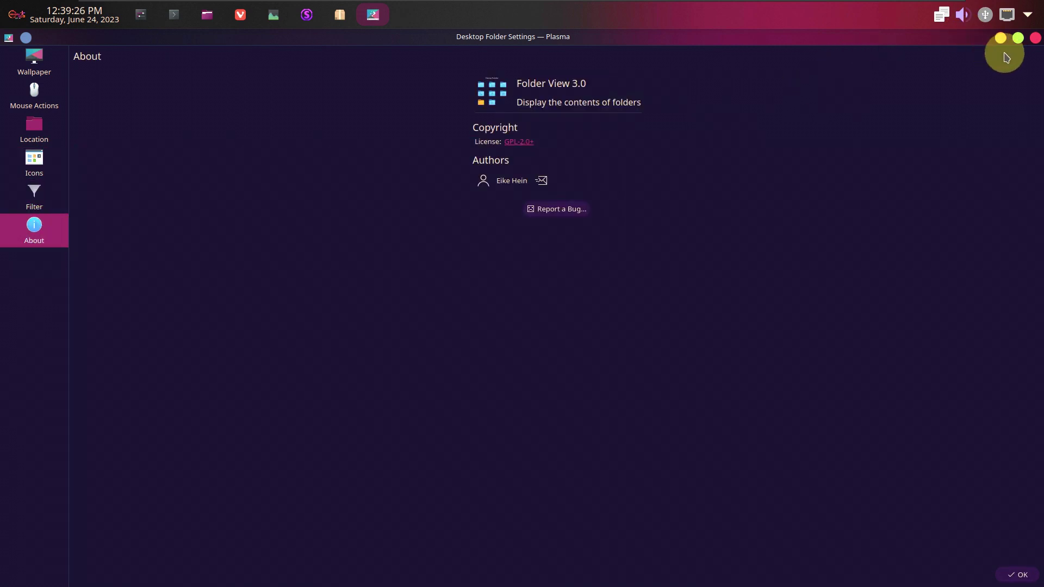
pyautogui.click(1035, 37)
# Launch the MdMxOS installer from the desktop, move its window higher, and view and close its About information
pyautogui.doubleClick(49, 79)
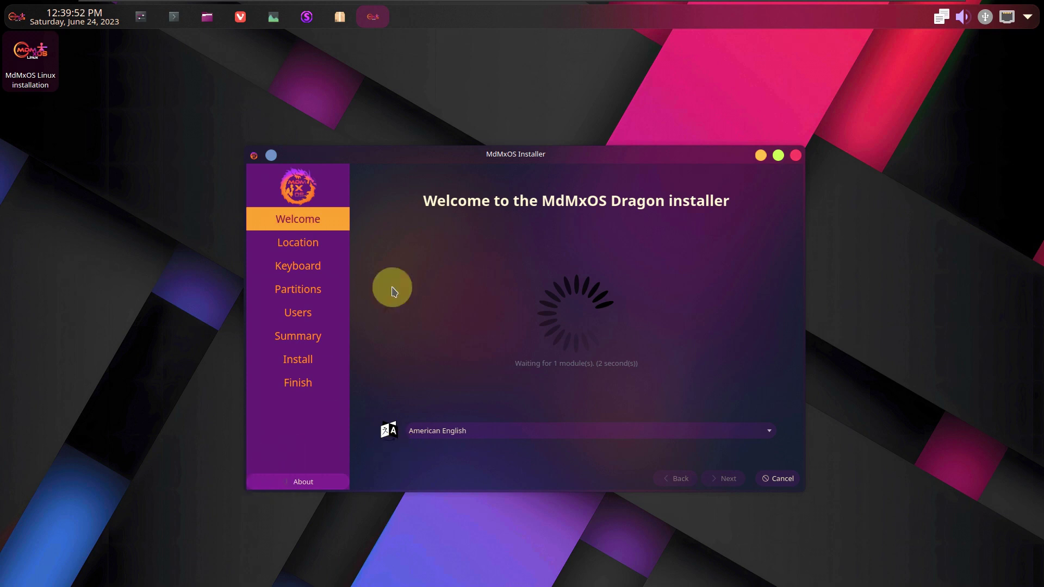
pyautogui.moveTo(475, 148); pyautogui.dragTo(506, 106)
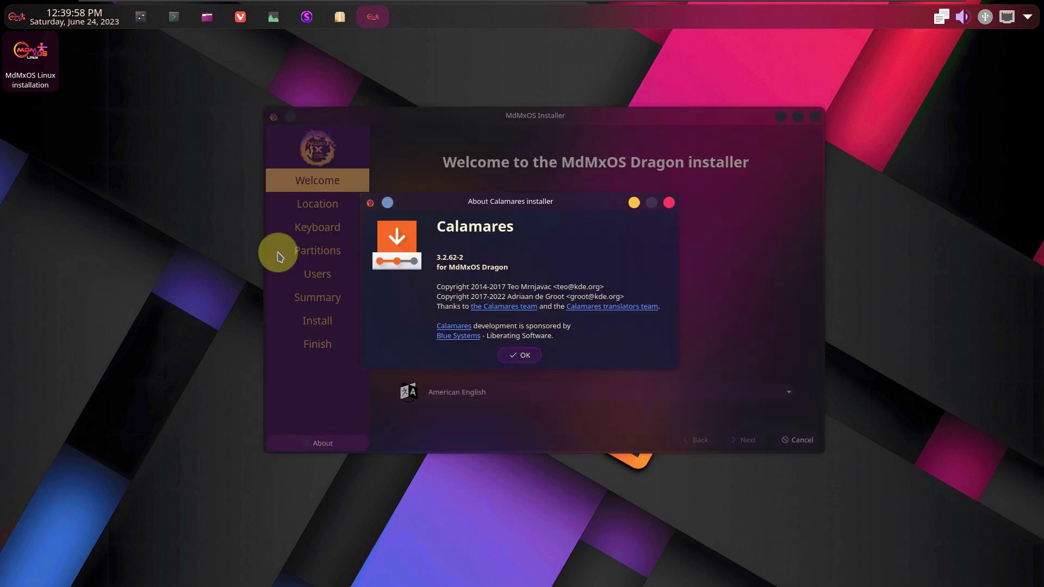
pyautogui.click(519, 359)
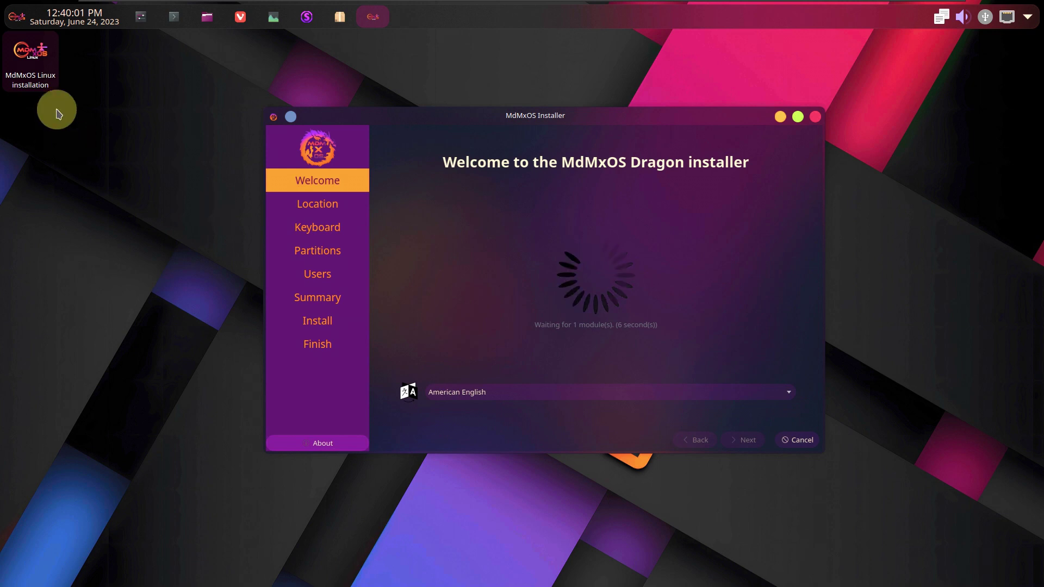
# Show the calendar from the panel clock and hide it again
pyautogui.click(76, 24)
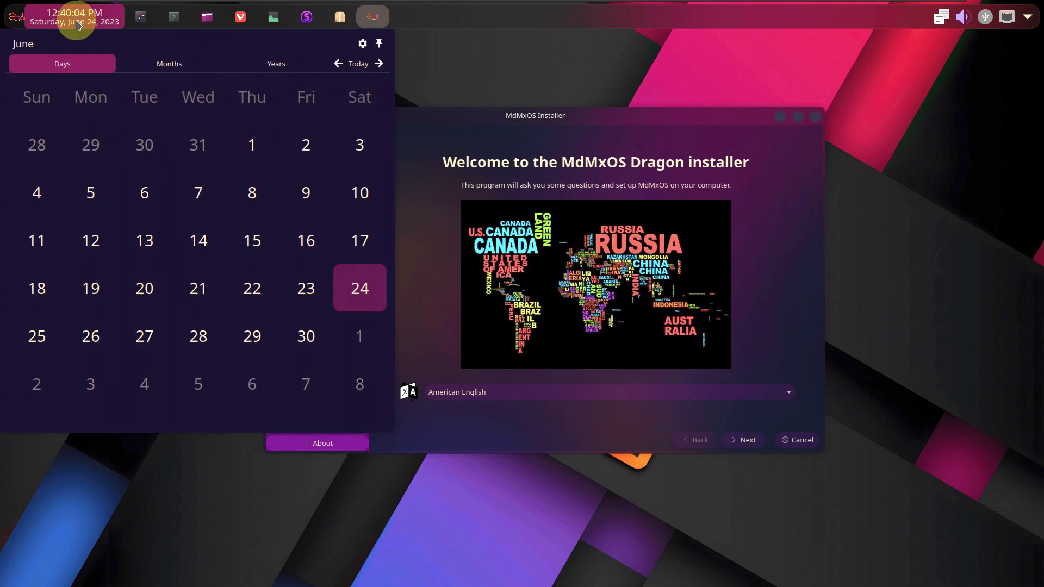
pyautogui.click(77, 25)
pyautogui.rightClick(343, 22)
pyautogui.click(249, 65)
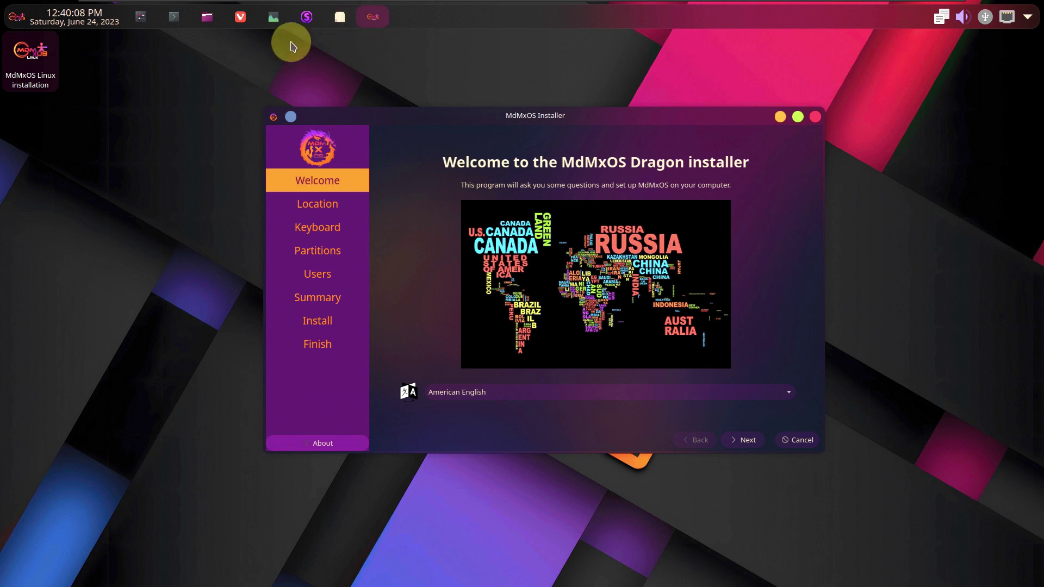
# Launch Snapper Tools and dismiss its error dialog
pyautogui.click(307, 17)
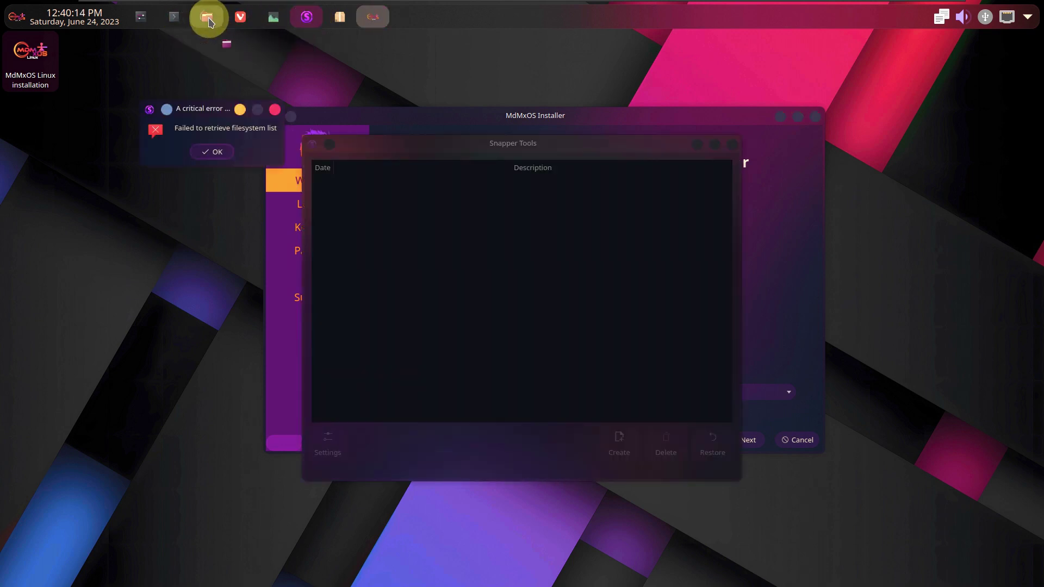
pyautogui.click(215, 152)
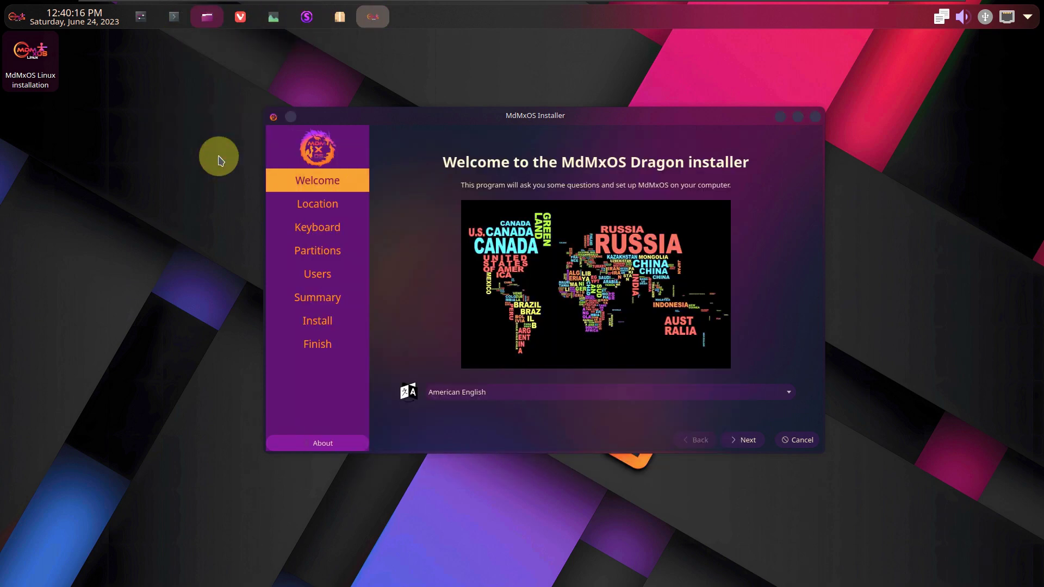
# View the About information of the Dolphin file manager, then close the dialog and the file manager
pyautogui.click(718, 154)
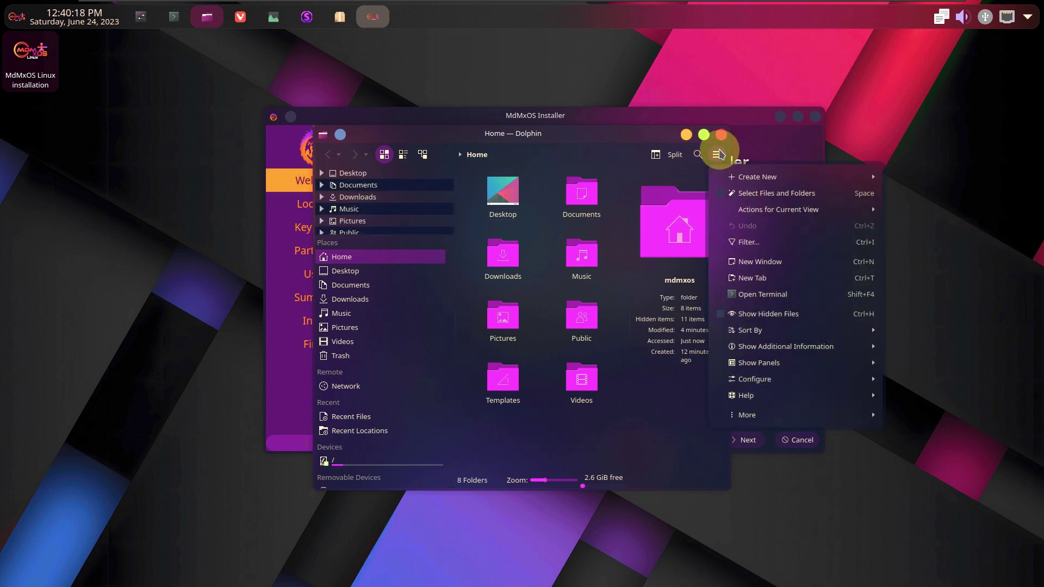
pyautogui.moveTo(746, 393)
pyautogui.click(893, 490)
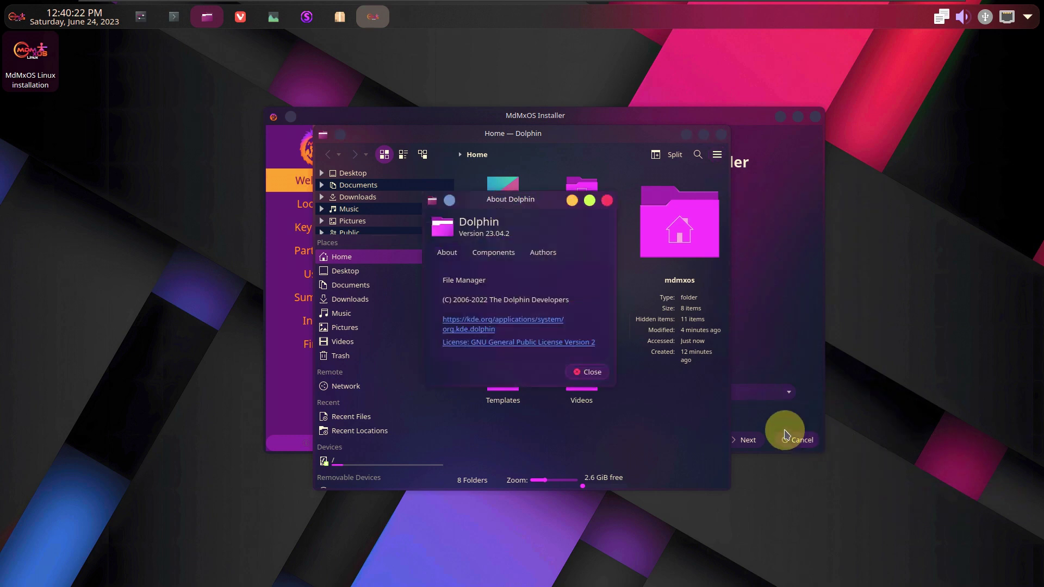
pyautogui.click(607, 200)
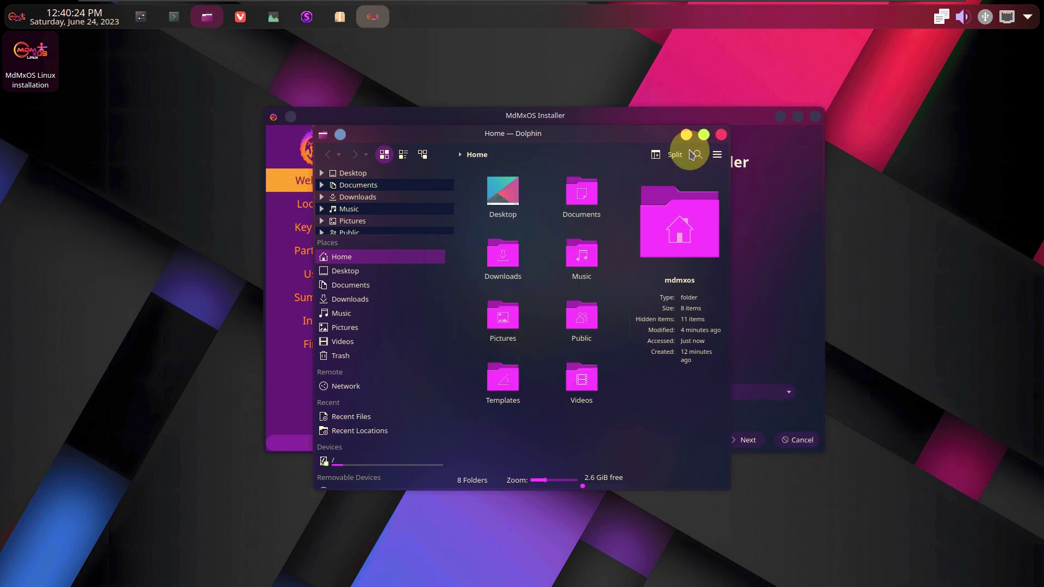
pyautogui.click(721, 134)
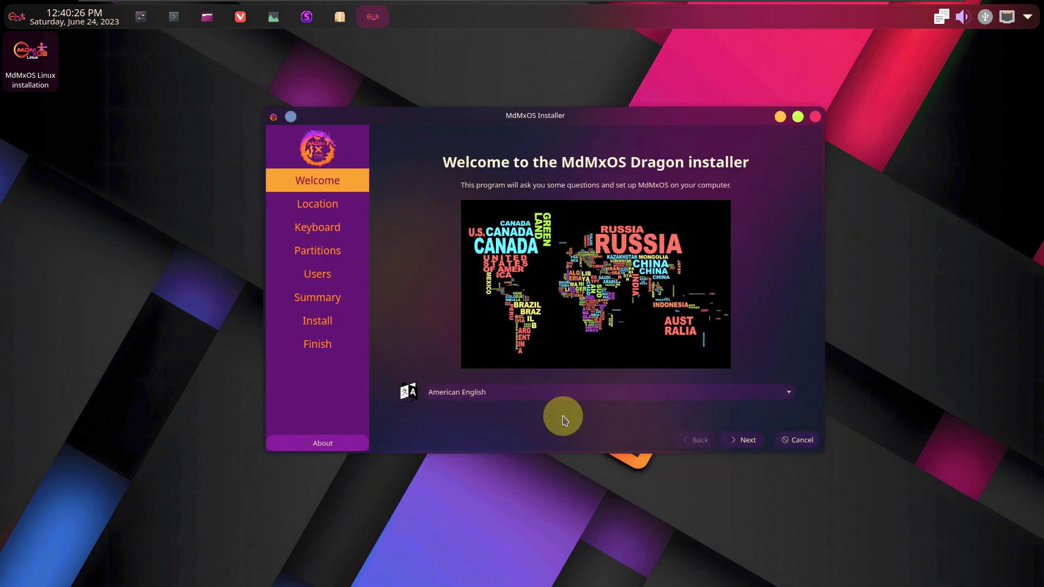
# Keep American English in the installer, set the location to America / Los Angeles, and check both locale settings without changing them
pyautogui.click(734, 435)
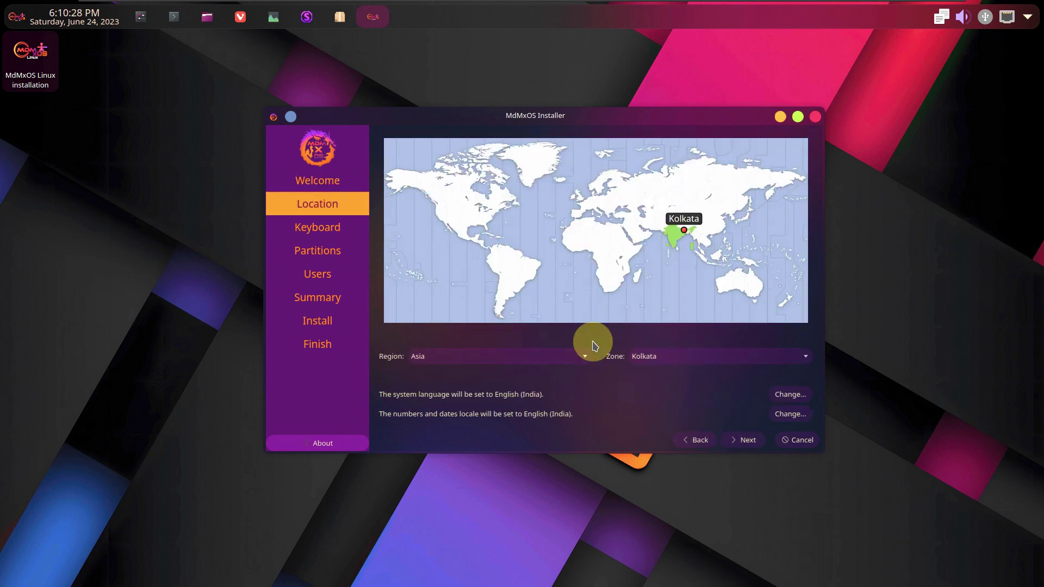
pyautogui.click(441, 220)
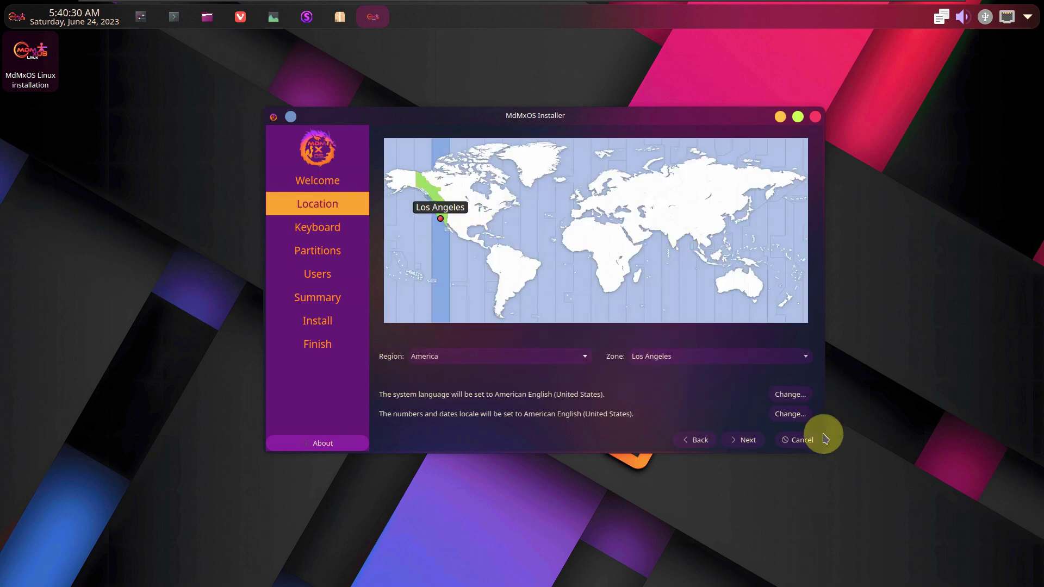
pyautogui.click(791, 394)
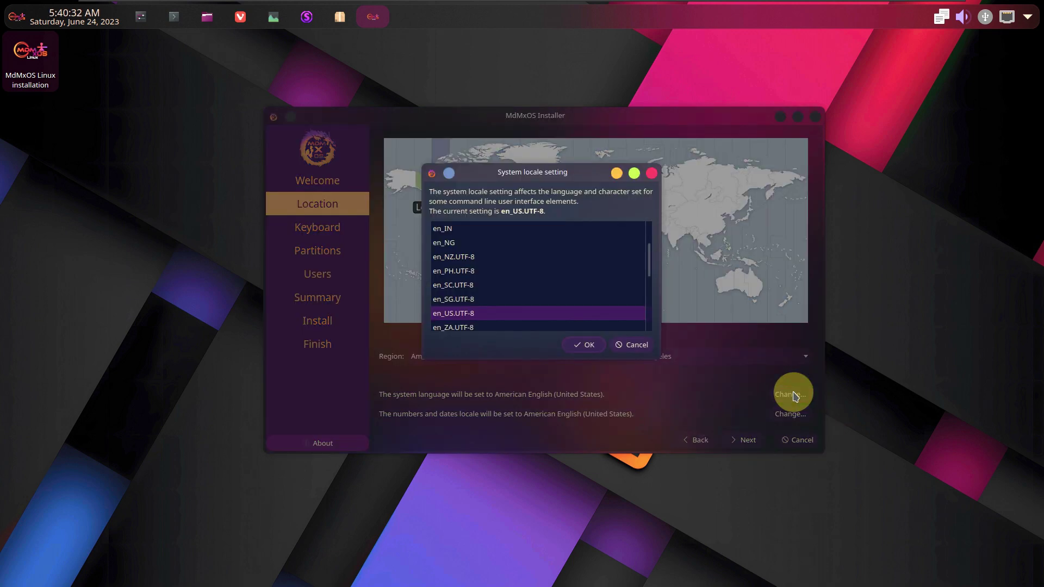
pyautogui.click(628, 346)
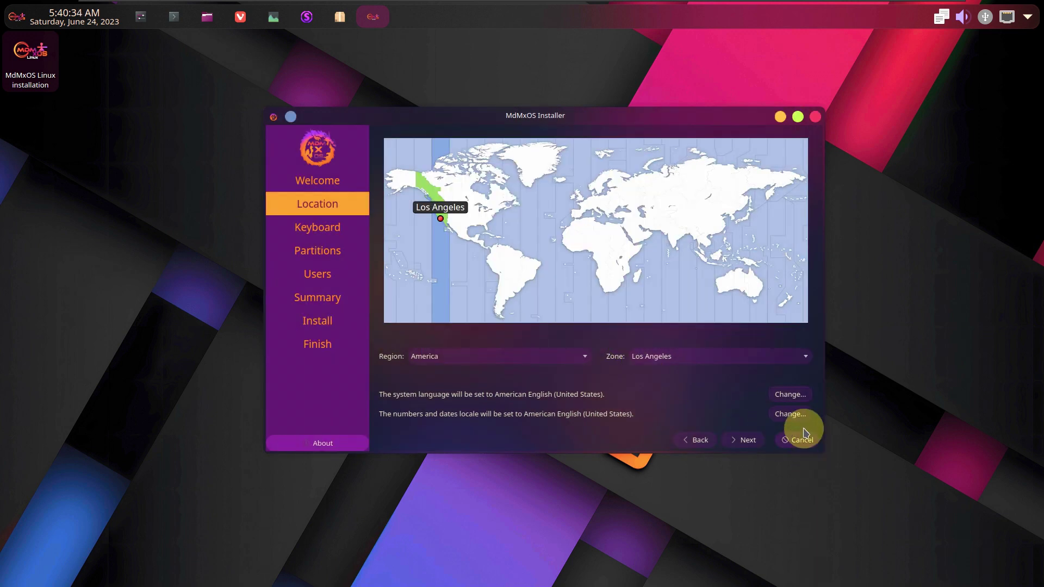
pyautogui.click(792, 415)
pyautogui.click(647, 349)
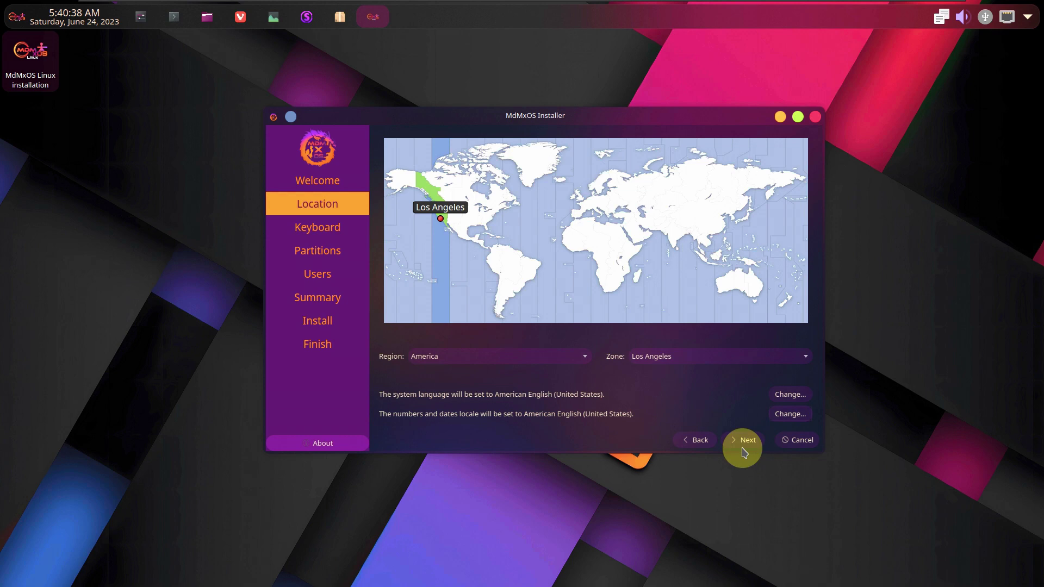
pyautogui.click(737, 446)
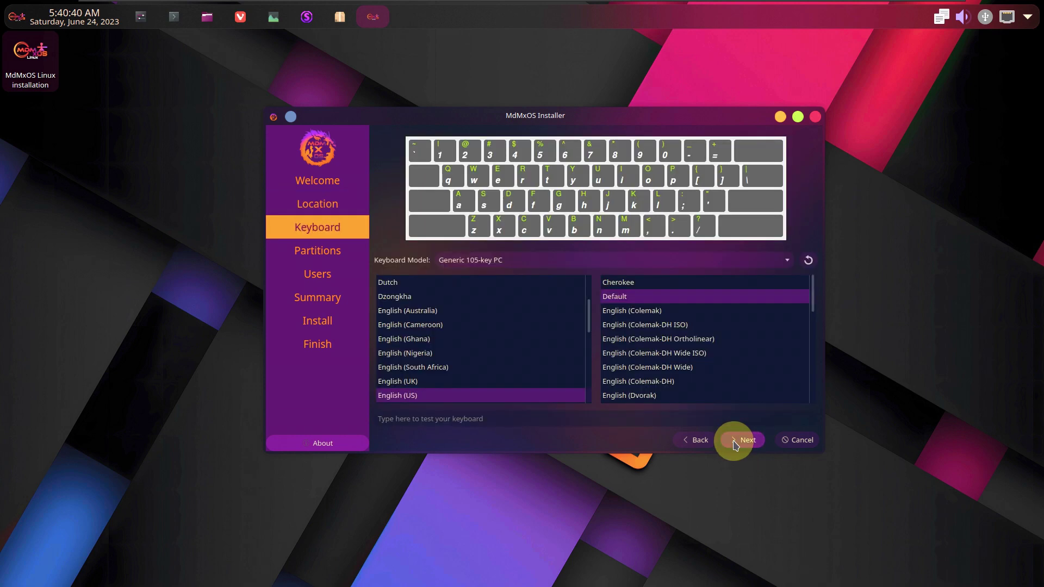
# Check the list of keyboard models and accept Generic 105-key PC with the default English (US) layout
pyautogui.click(548, 262)
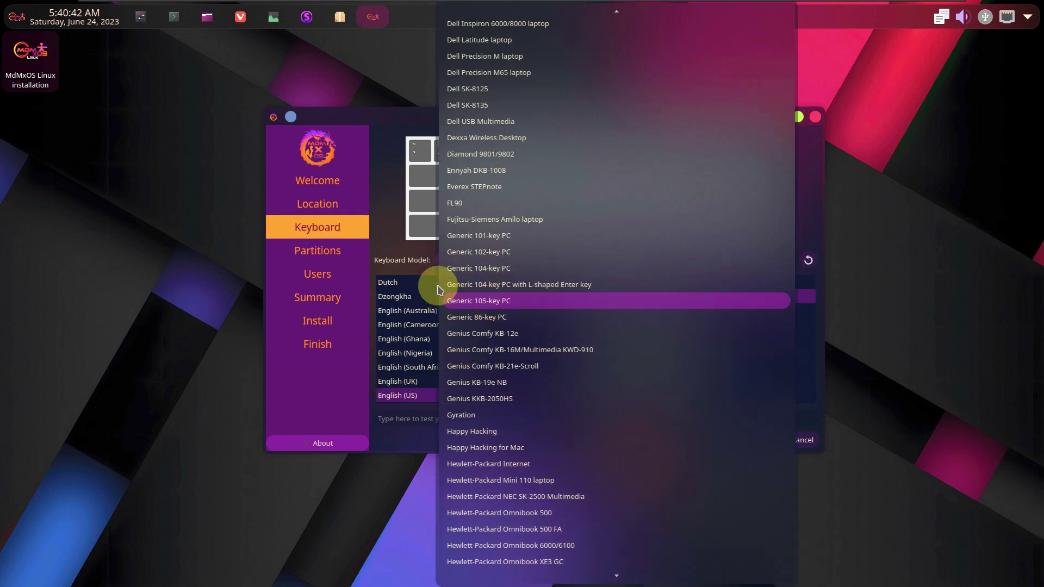
pyautogui.click(386, 207)
pyautogui.click(749, 439)
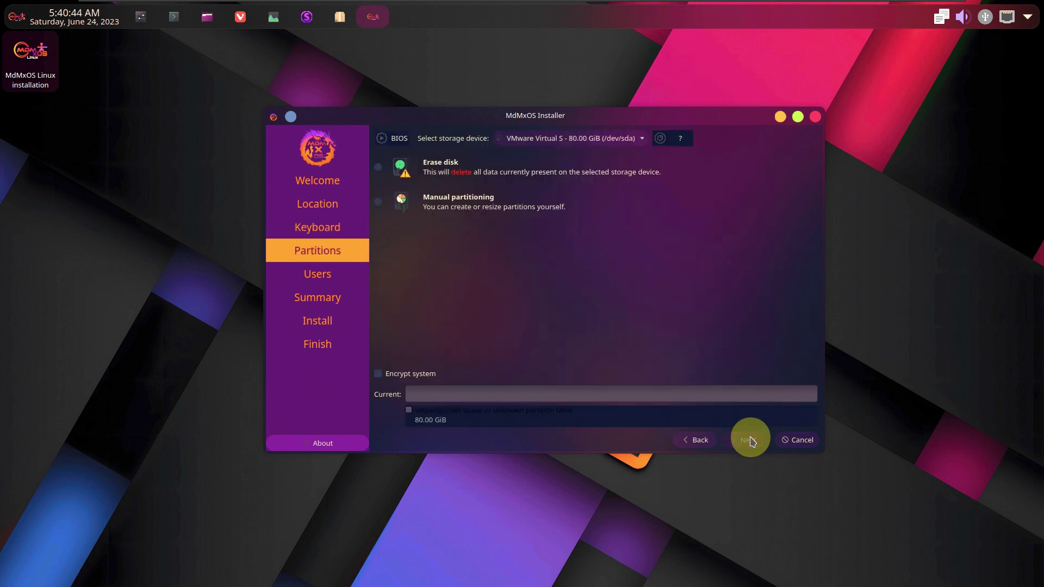
# Choose to erase the 80 GiB VMware virtual disk with no swap and btrfs, check the encryption option but leave it off, and continue
pyautogui.click(378, 167)
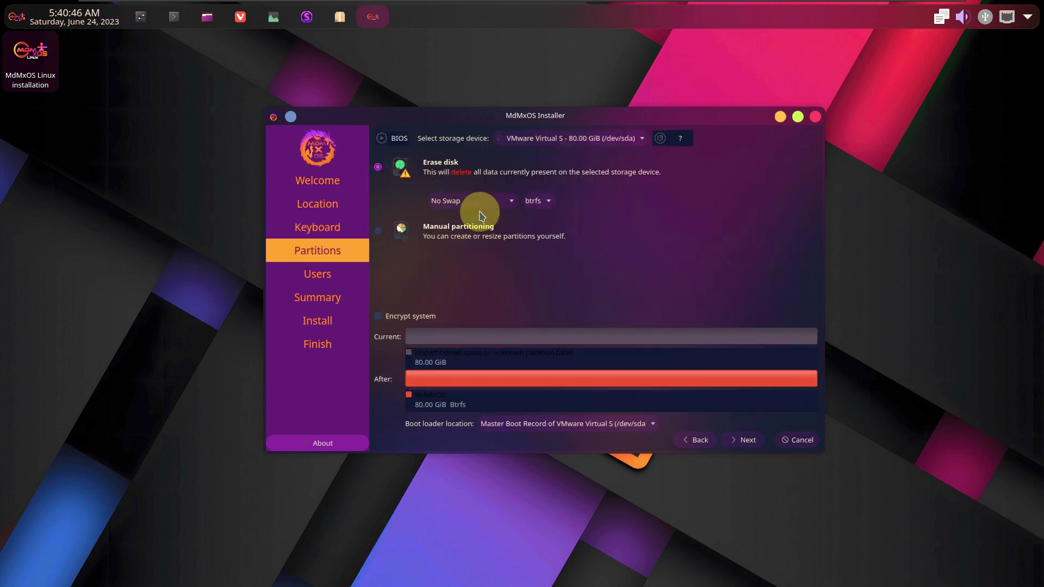
pyautogui.click(753, 297)
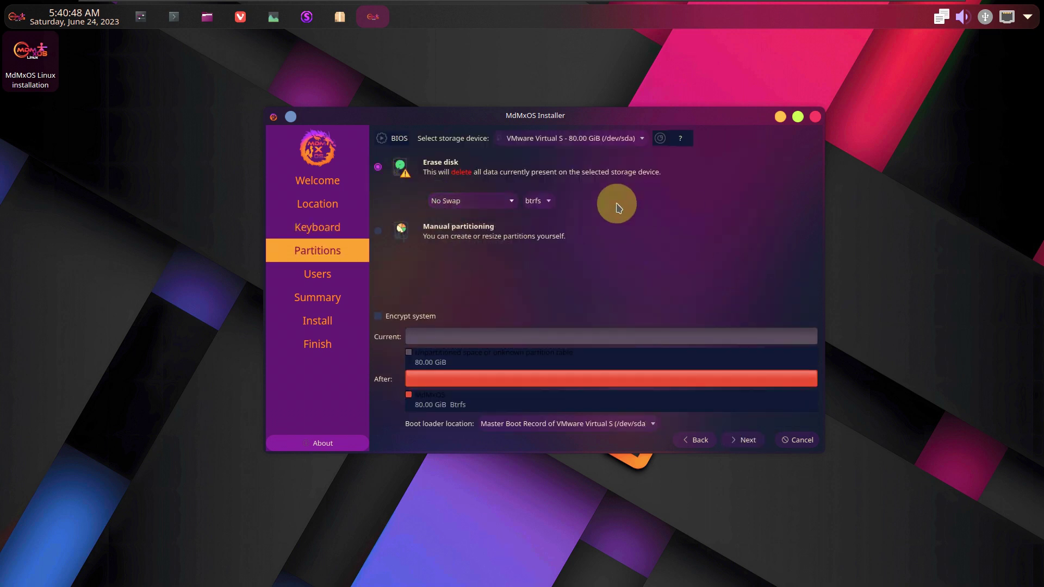
pyautogui.click(535, 201)
pyautogui.click(720, 217)
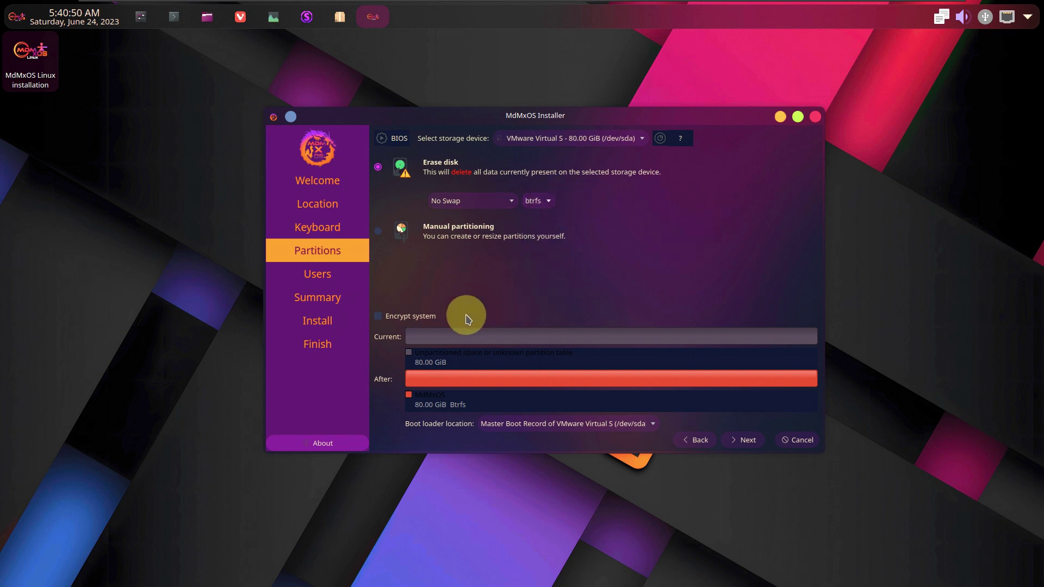
pyautogui.click(413, 316)
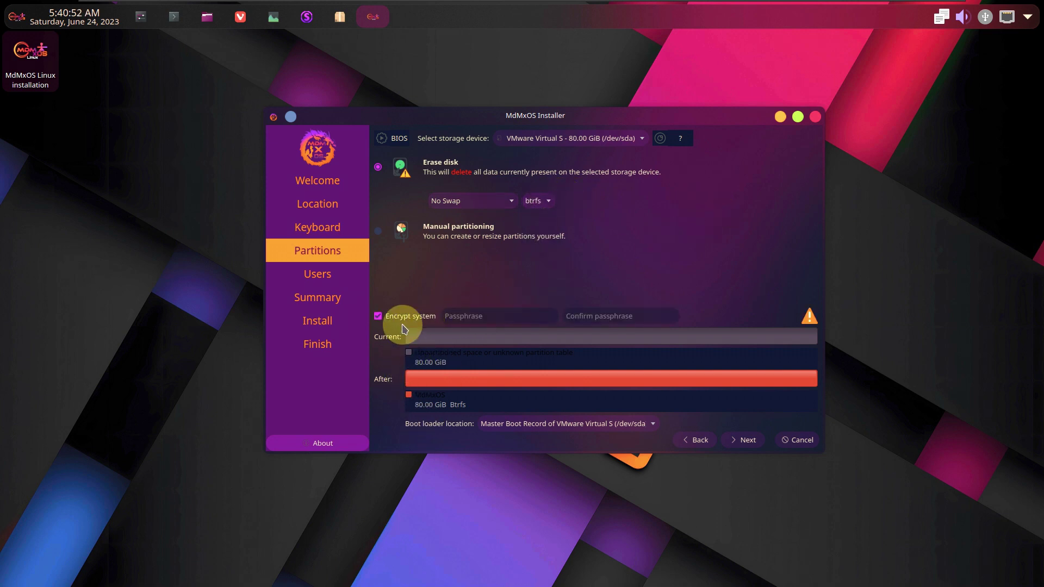
pyautogui.click(403, 320)
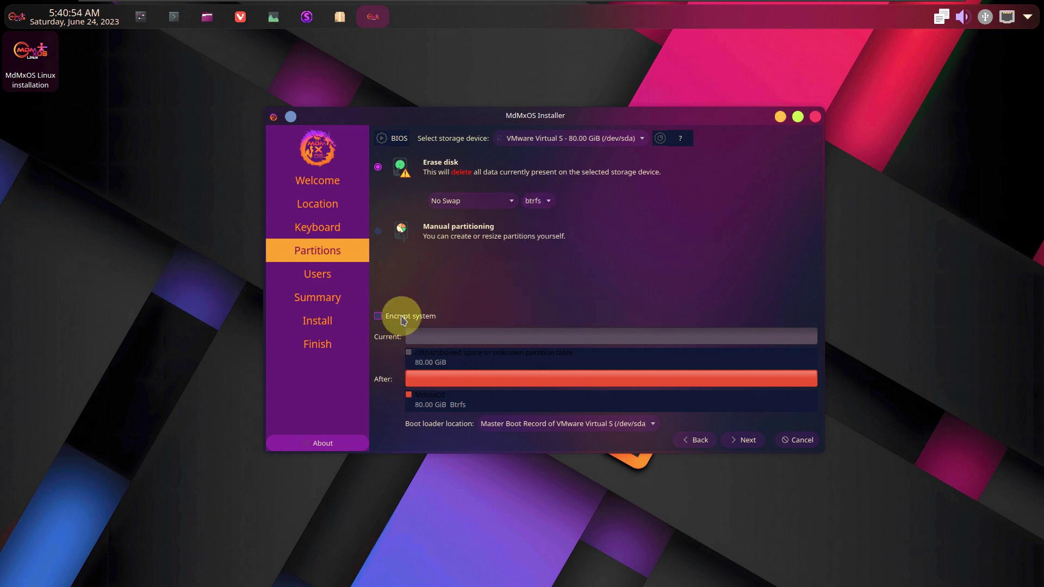
pyautogui.click(743, 440)
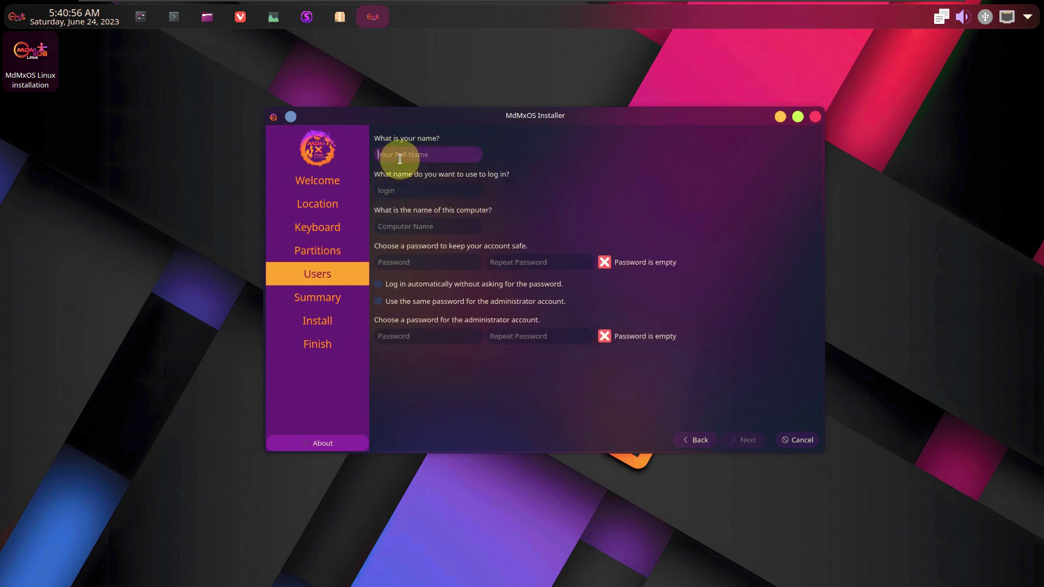
# Fill in the user's name and shorten the suggested computer name to match the login name
pyautogui.write('runboxing')
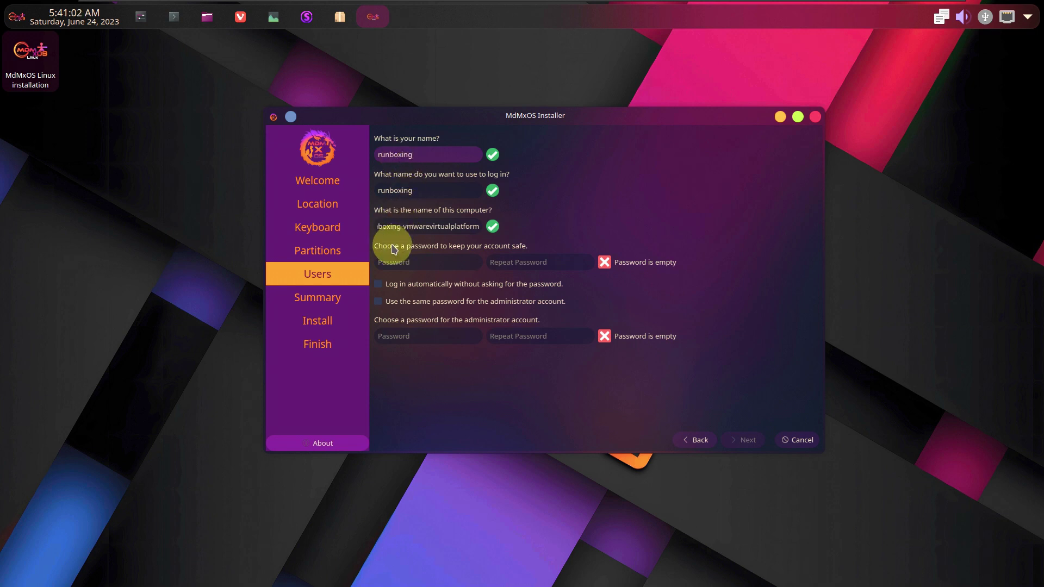
pyautogui.moveTo(401, 226); pyautogui.dragTo(602, 223)
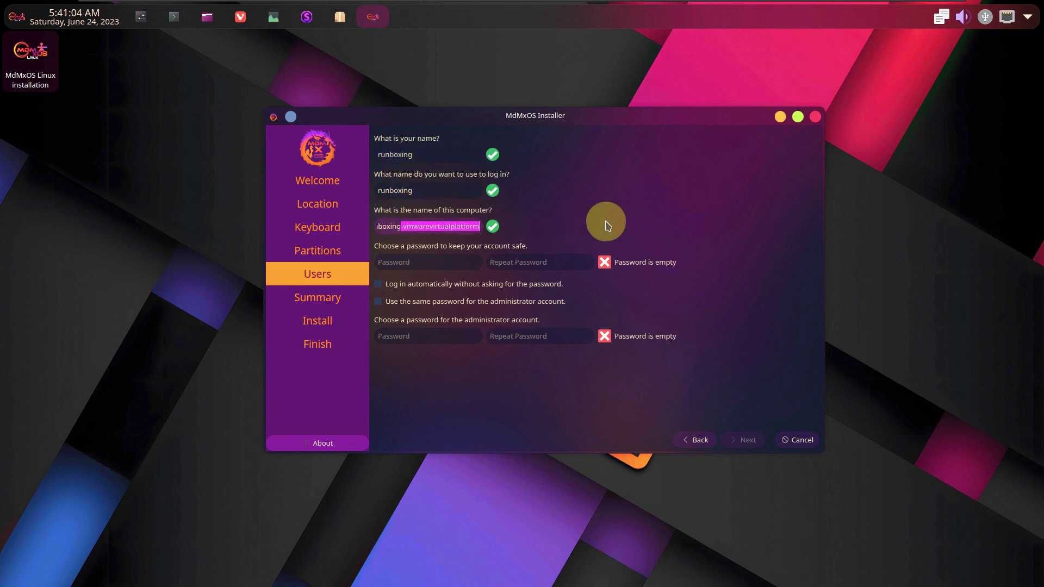
pyautogui.press('BackSpace')
# Enter and repeat the account password, enable automatic login and the same password for the administrator account, and continue to the summary
pyautogui.click(411, 261)
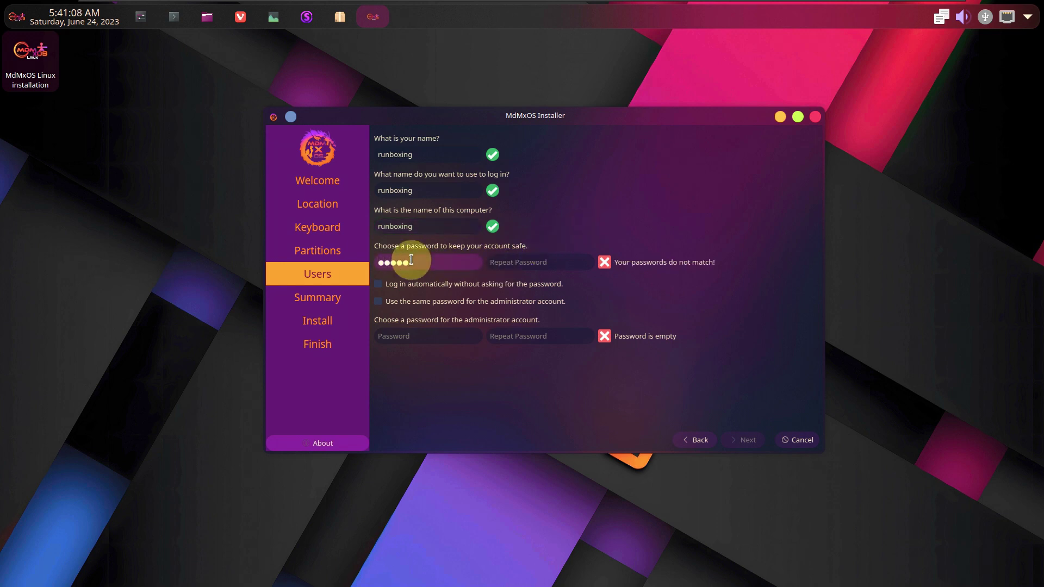
pyautogui.click(512, 260)
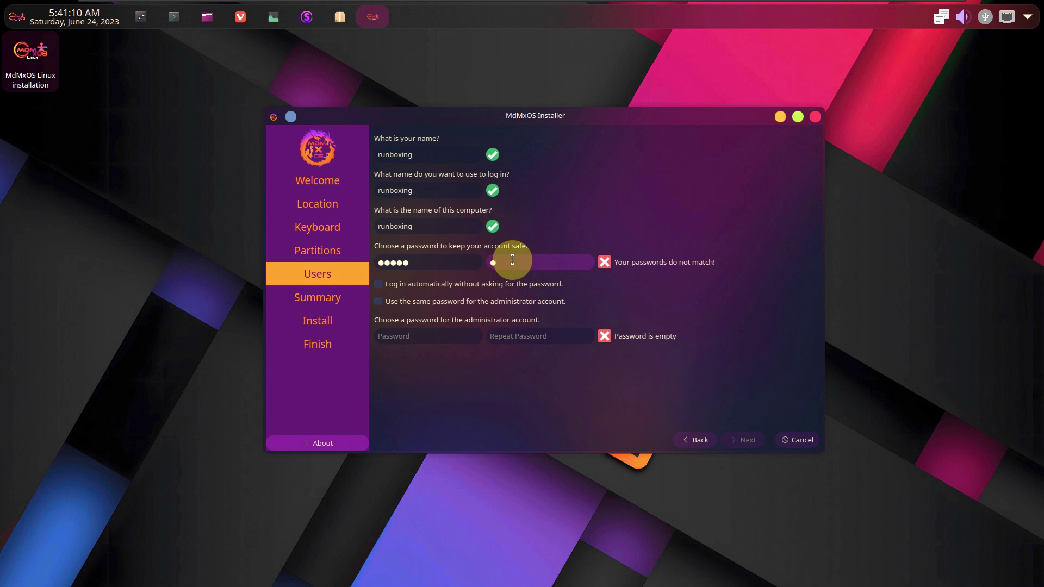
pyautogui.click(456, 300)
pyautogui.click(429, 283)
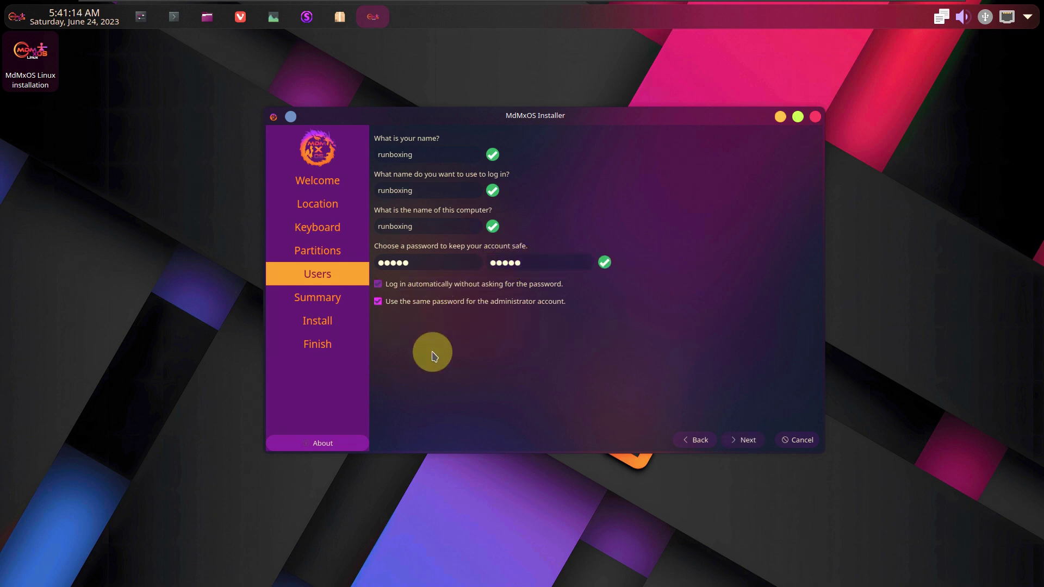
pyautogui.click(744, 440)
# Review the location, keyboard and partition settings in the installation summary, then quit the installer and confirm cancelling the installation
pyautogui.scroll(-1, 463, 287)
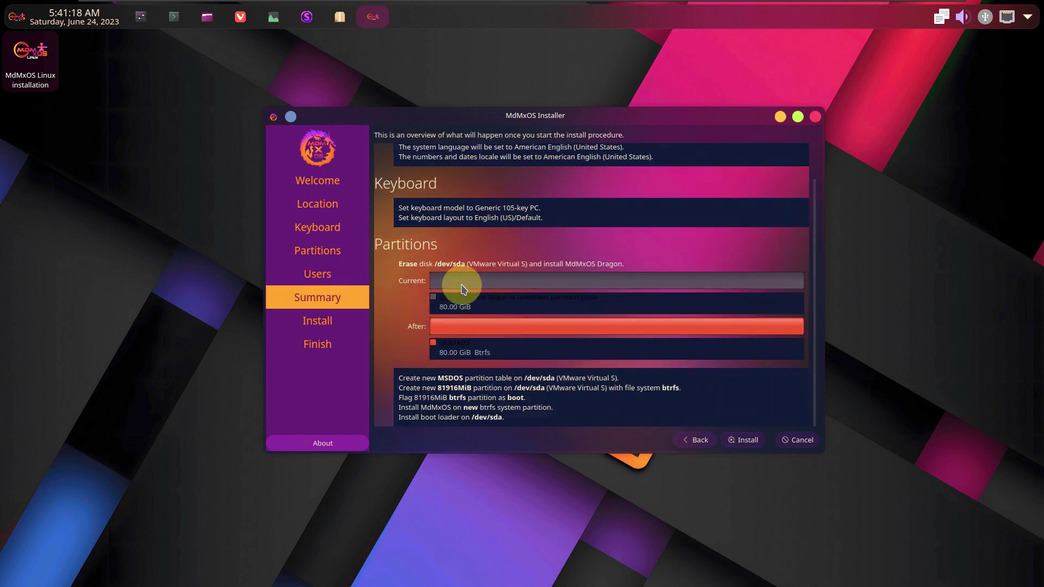
pyautogui.scroll(1, 463, 289)
pyautogui.scroll(-1, 463, 289)
pyautogui.scroll(1, 463, 289)
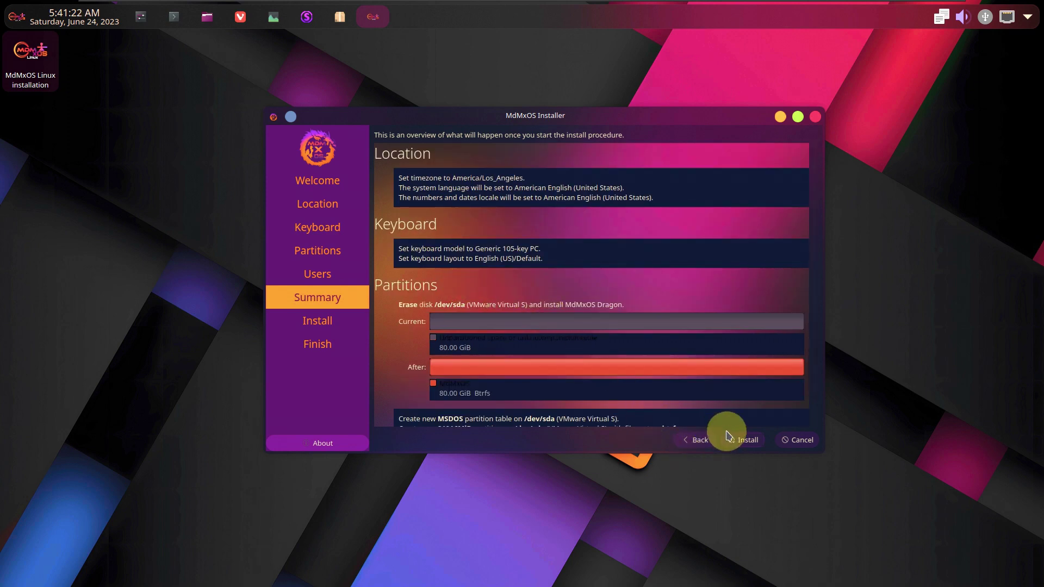
pyautogui.click(815, 116)
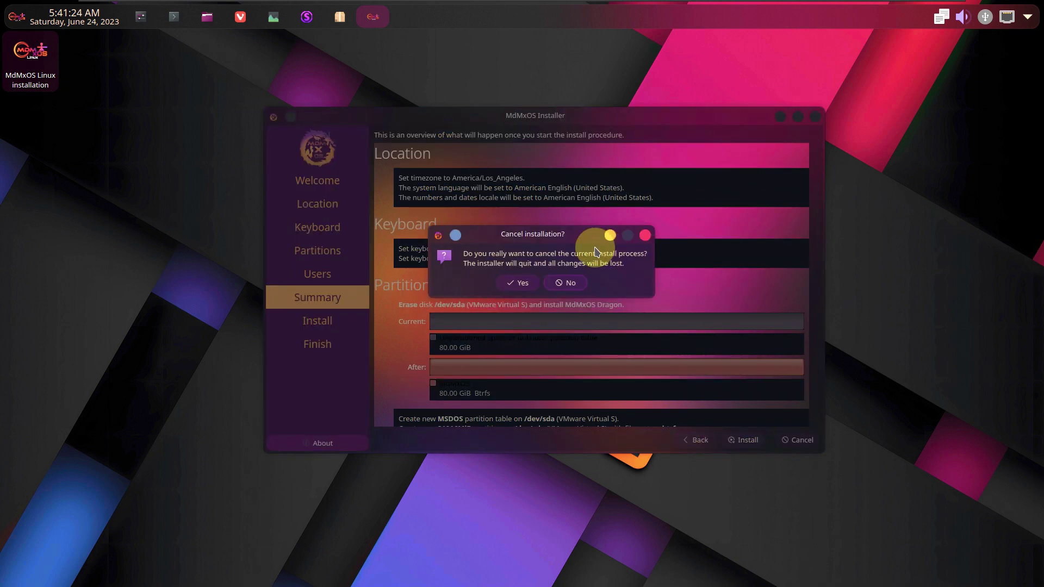
pyautogui.click(510, 284)
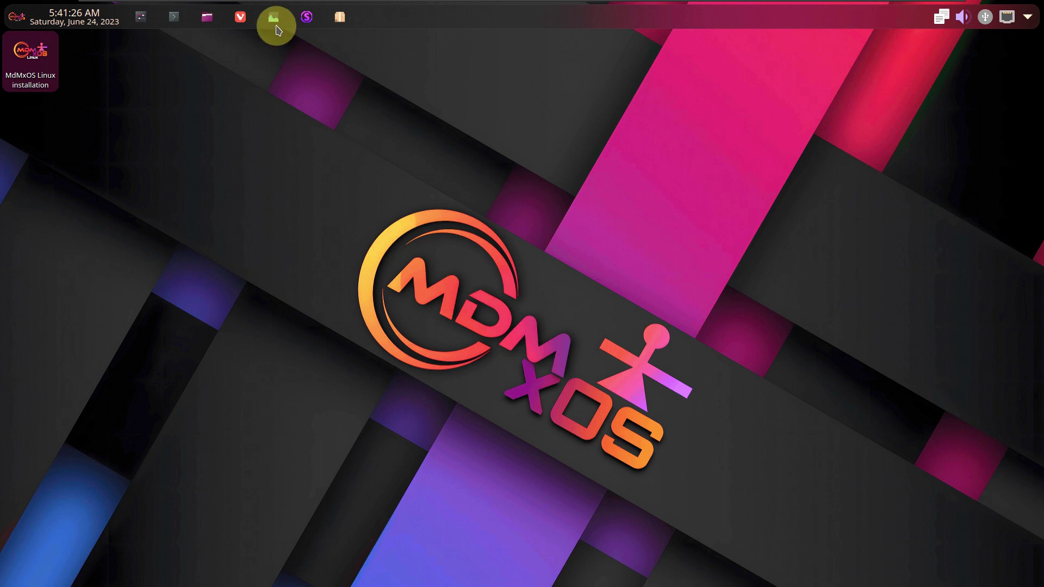
# Launch the application with the green picture icon pinned to the desktop panel
pyautogui.moveTo(276, 28); pyautogui.dragTo(361, 249)
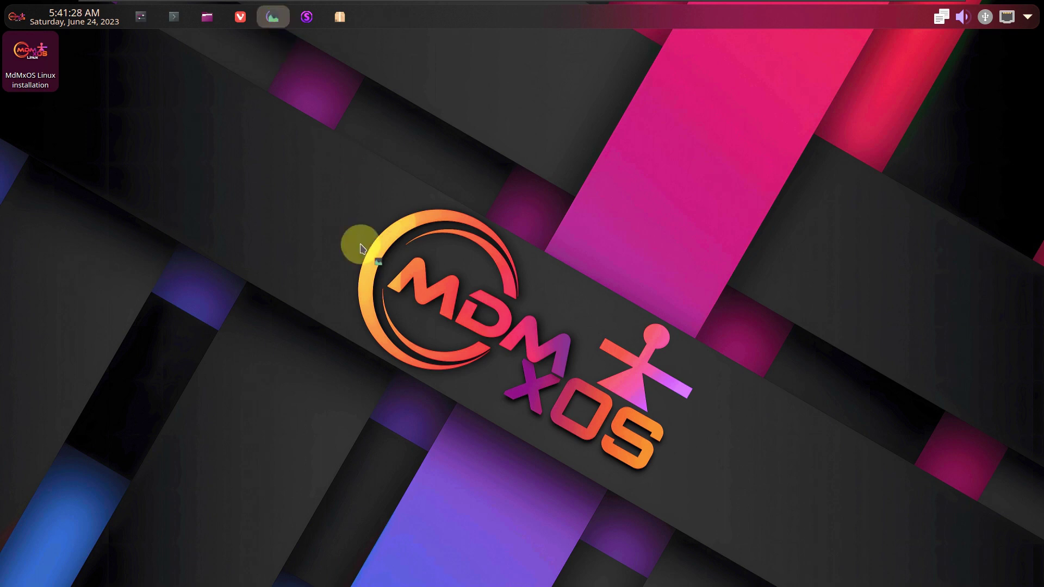